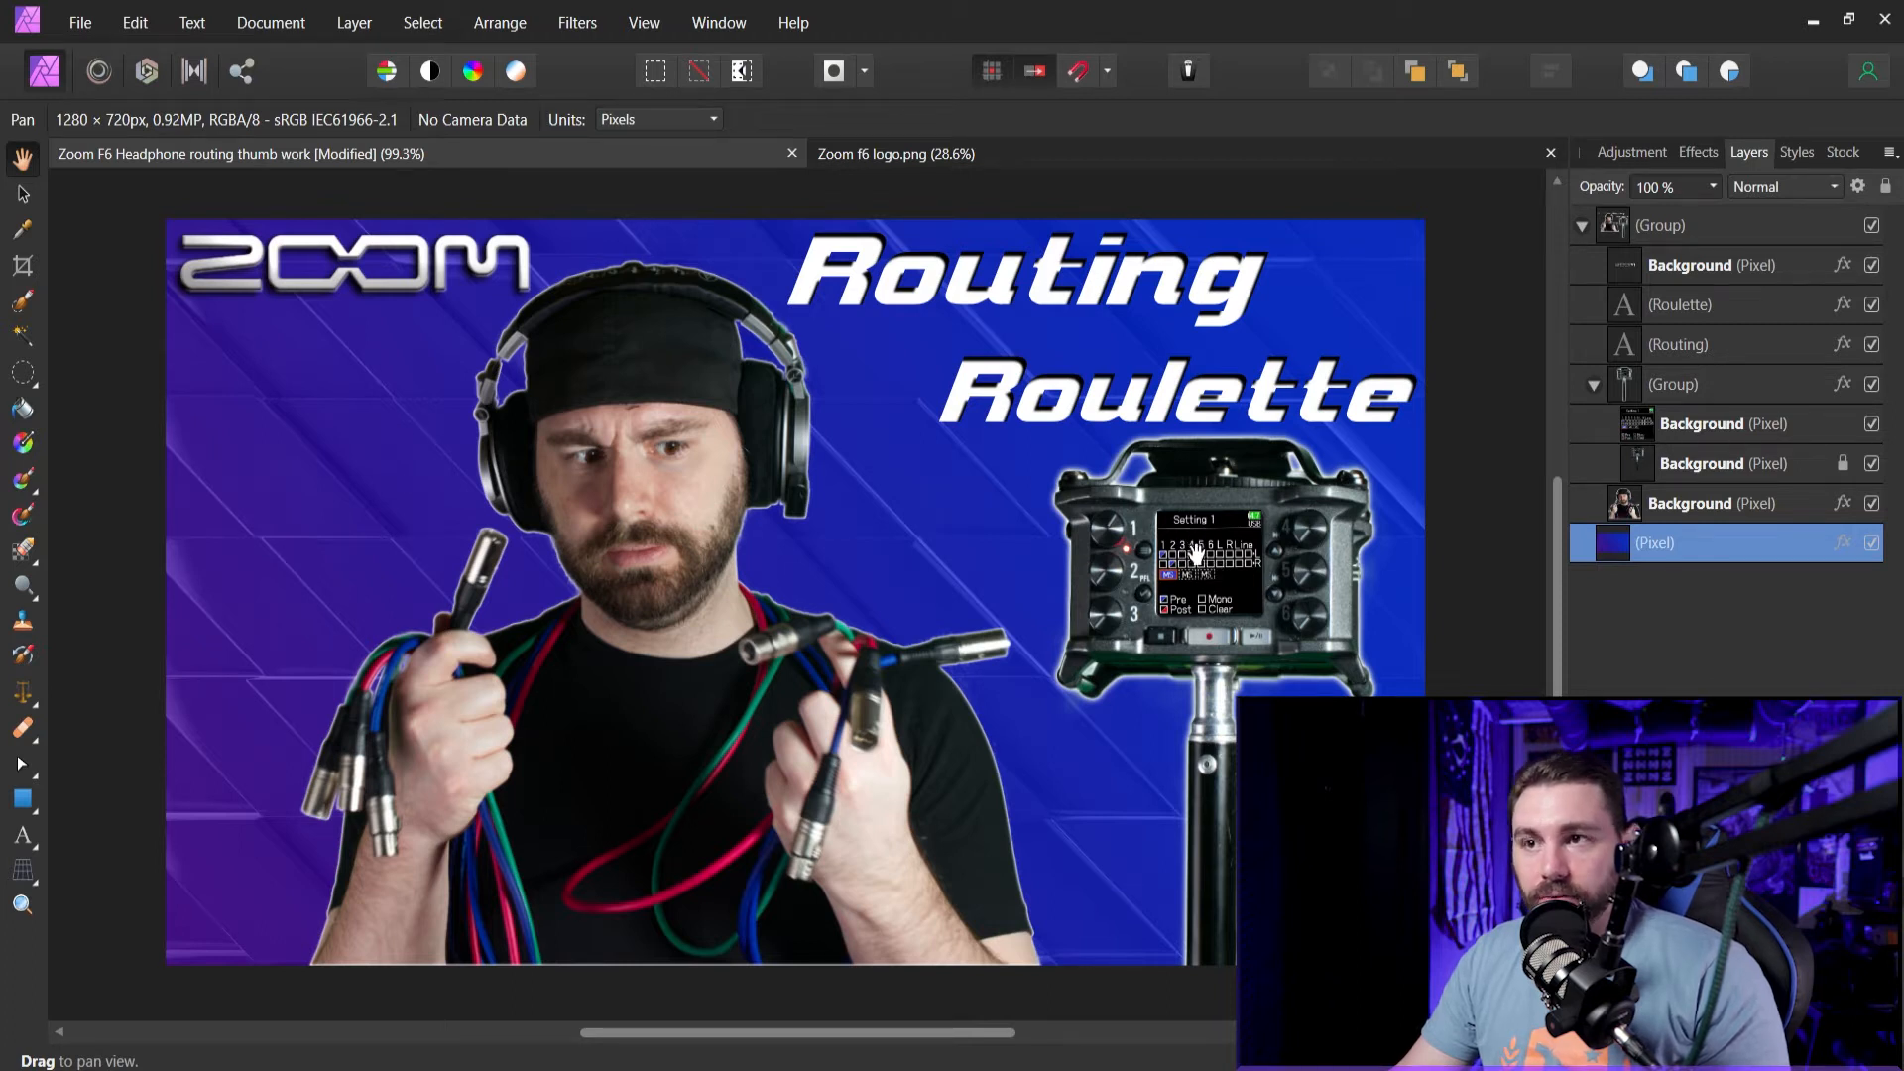
Hide and show the menu-screen layer on the recorder to compare it with the original display underneath.
click(1639, 426)
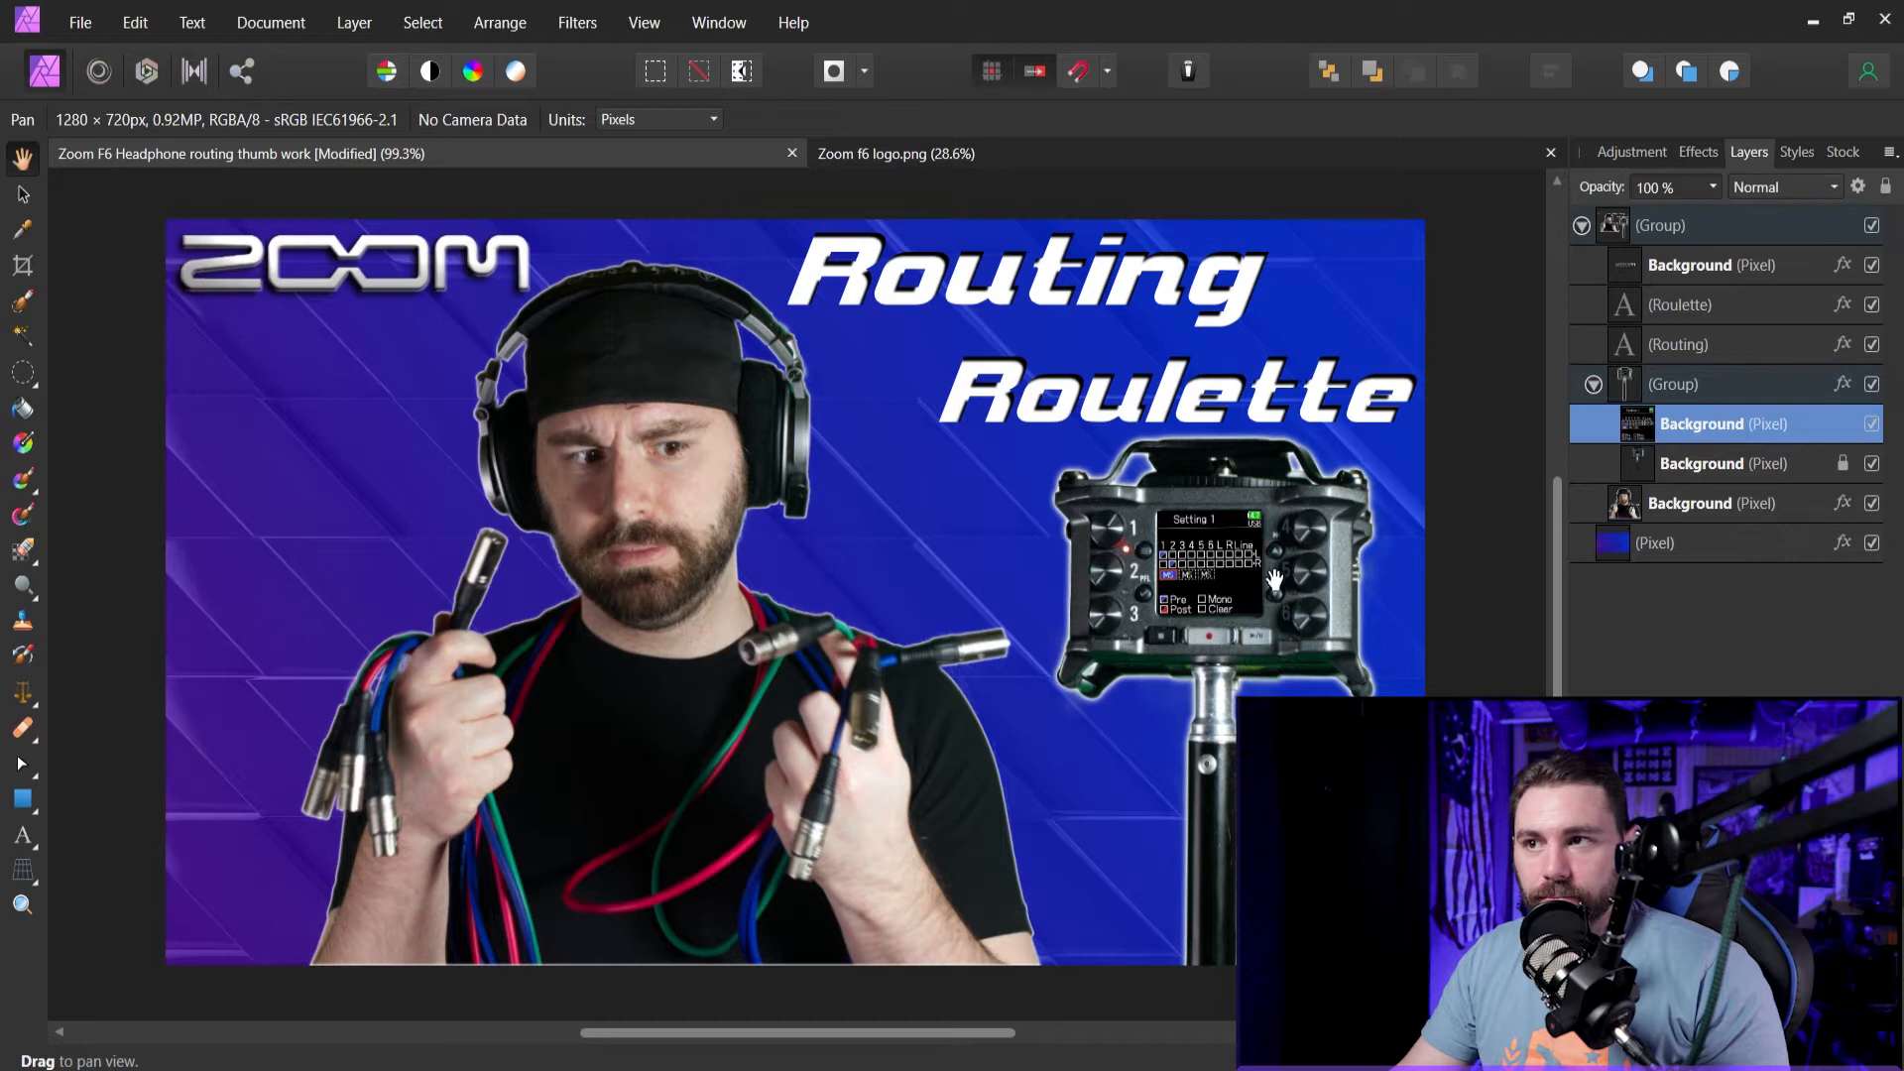
key(v)
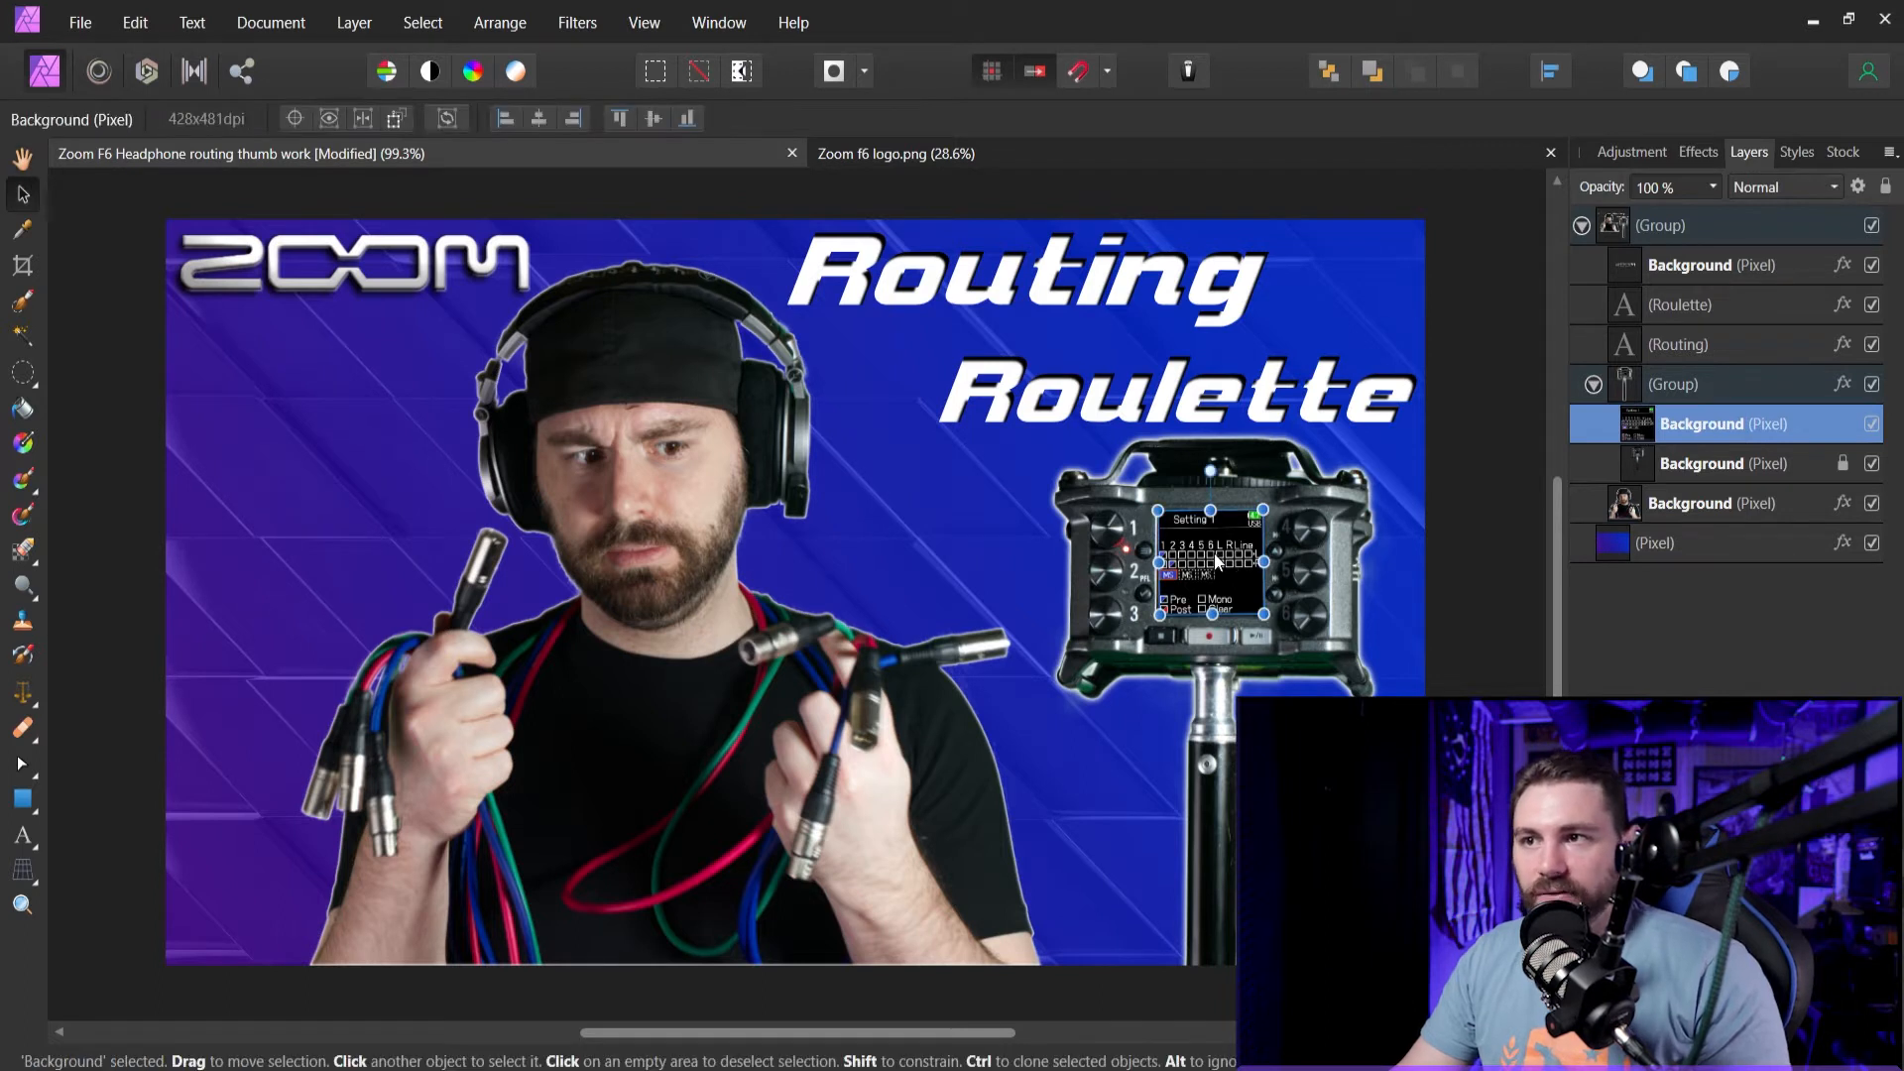
click(1871, 425)
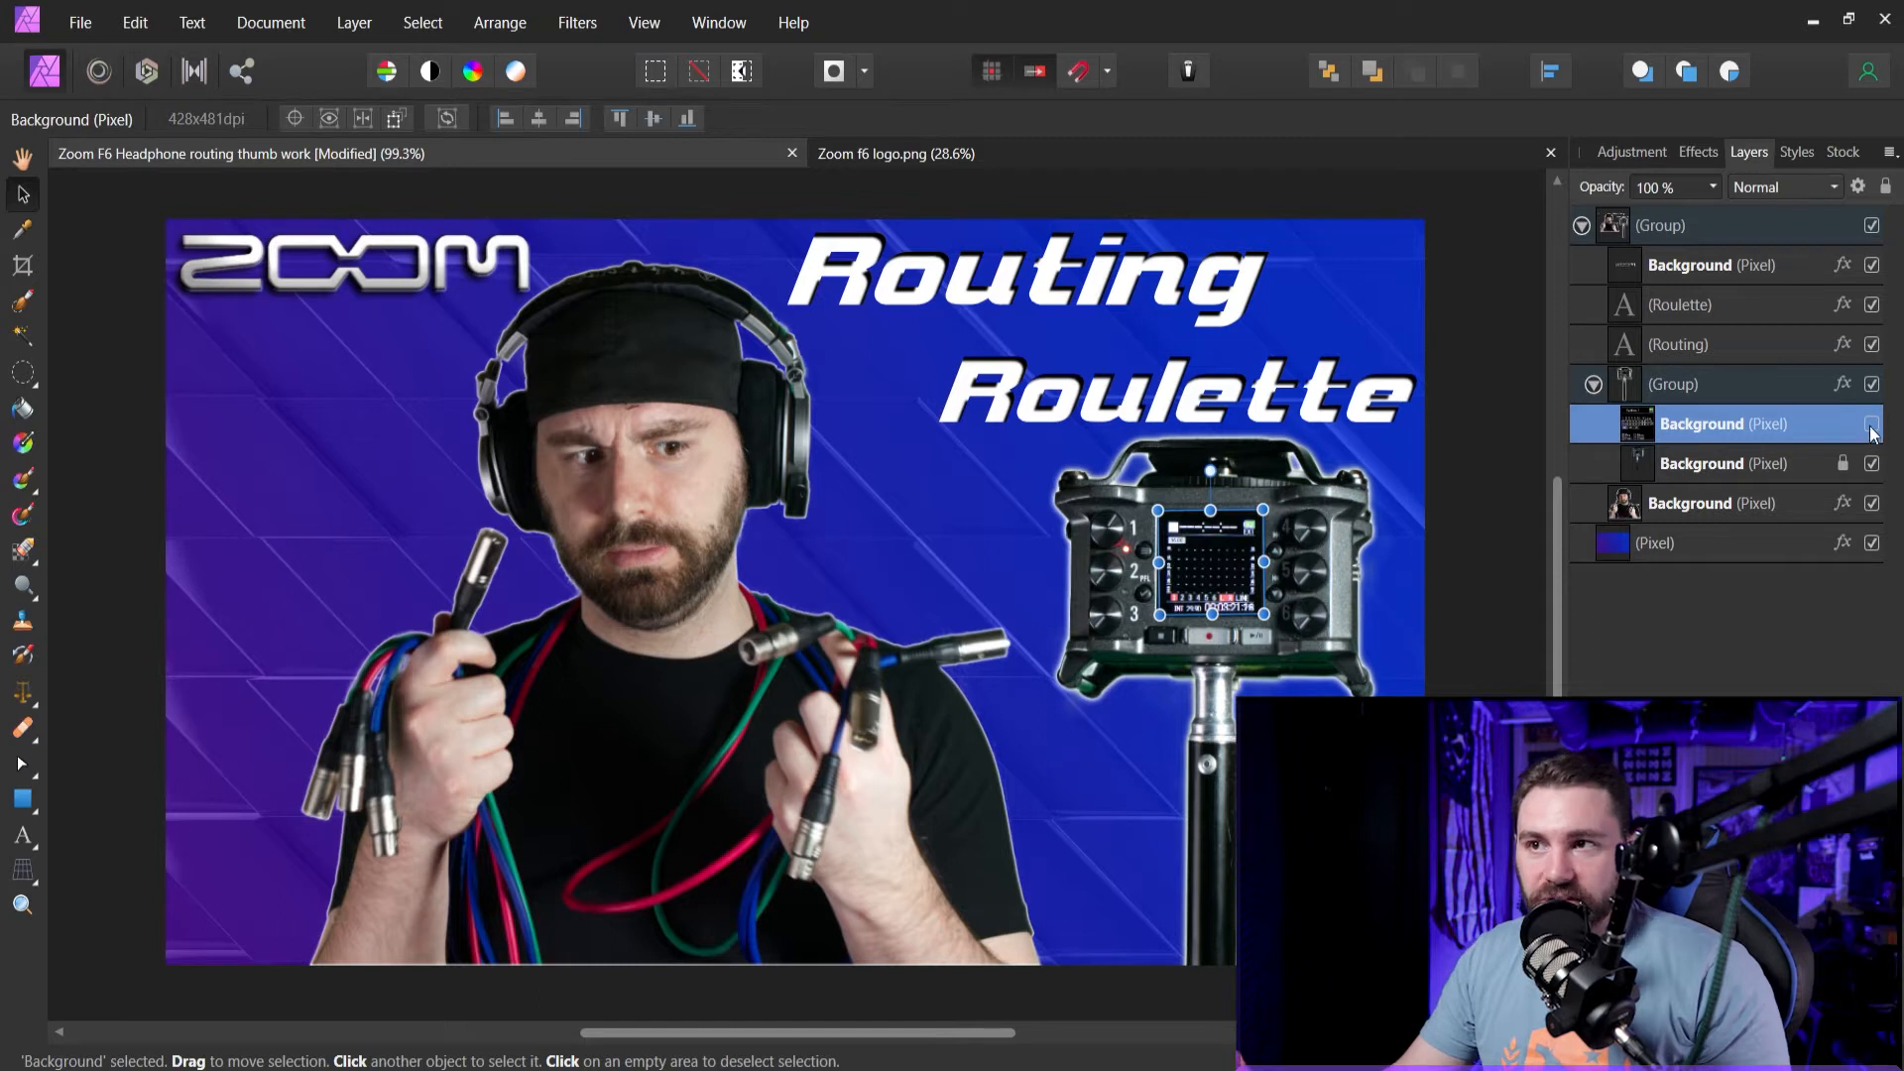
click(1871, 424)
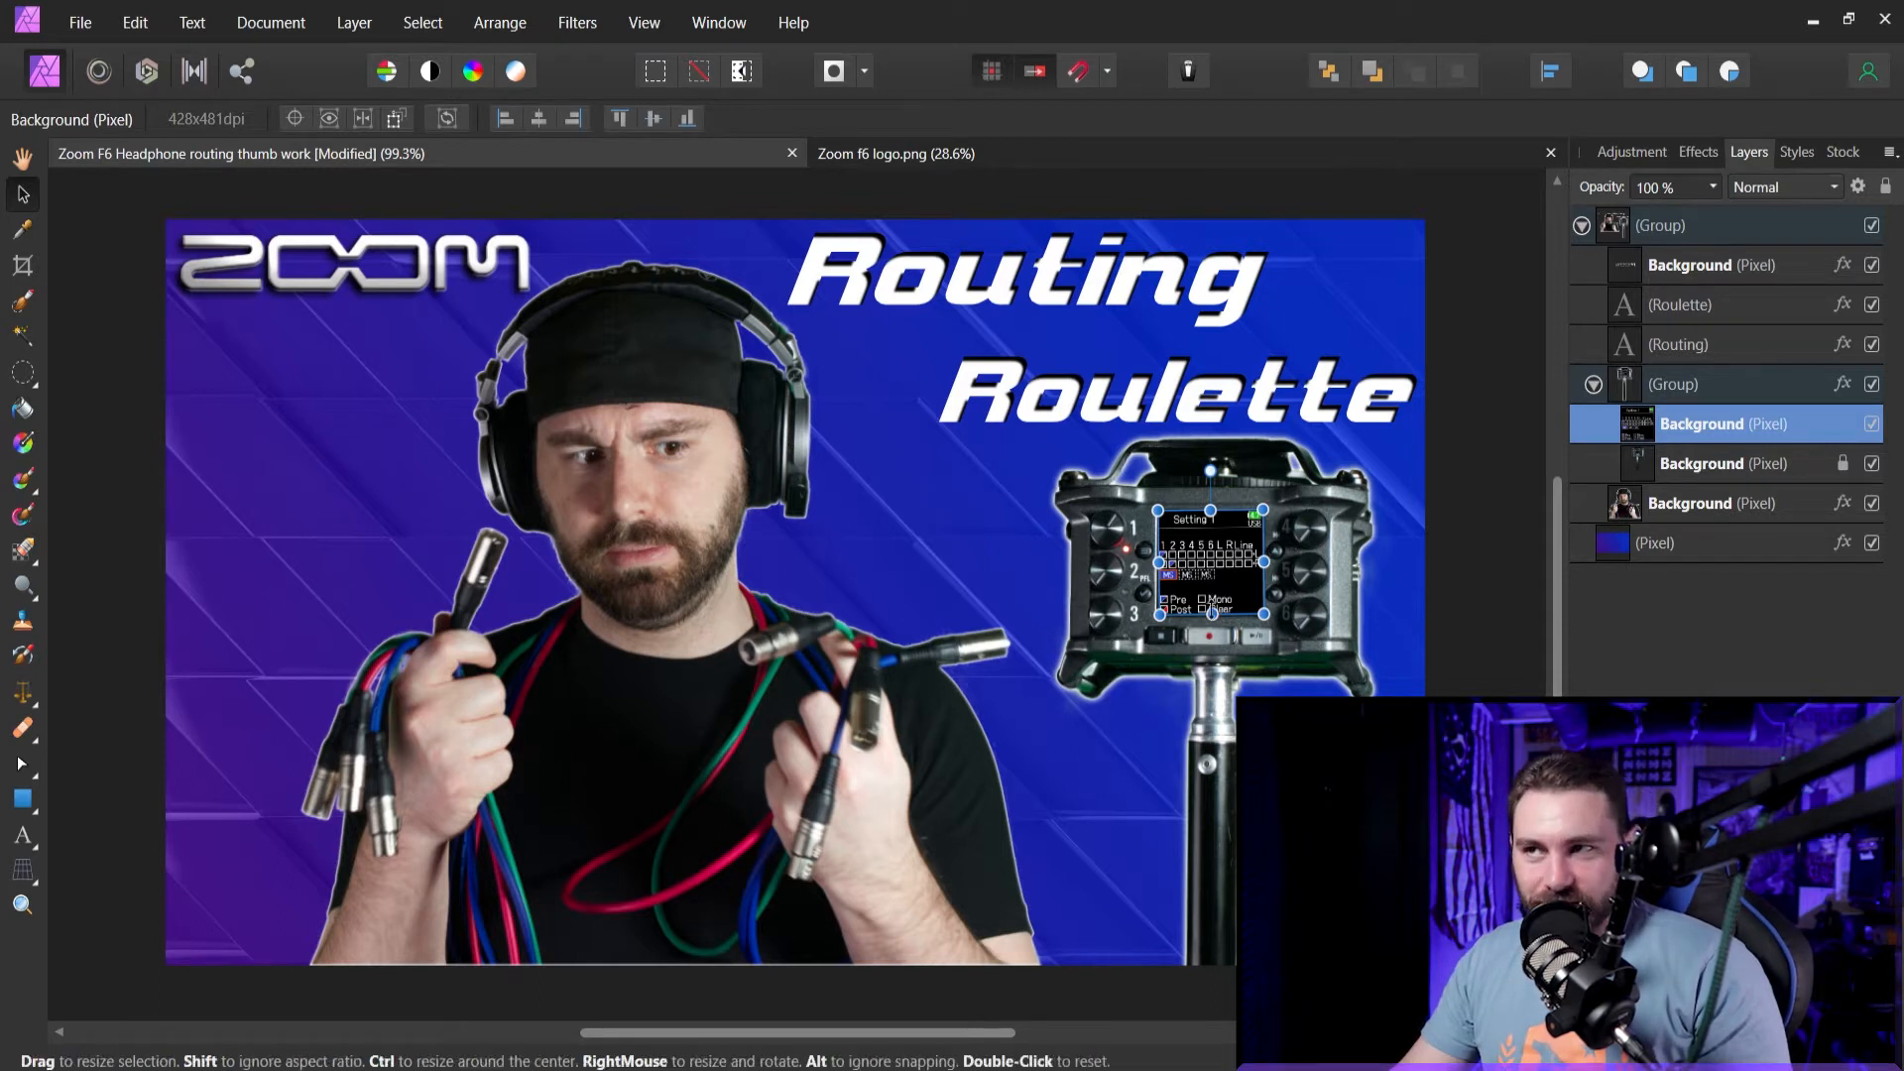
Copy the recorder's menu-screen layer from the thumbnail into the Zoom f6 logo.png document.
click(1018, 151)
key(space)
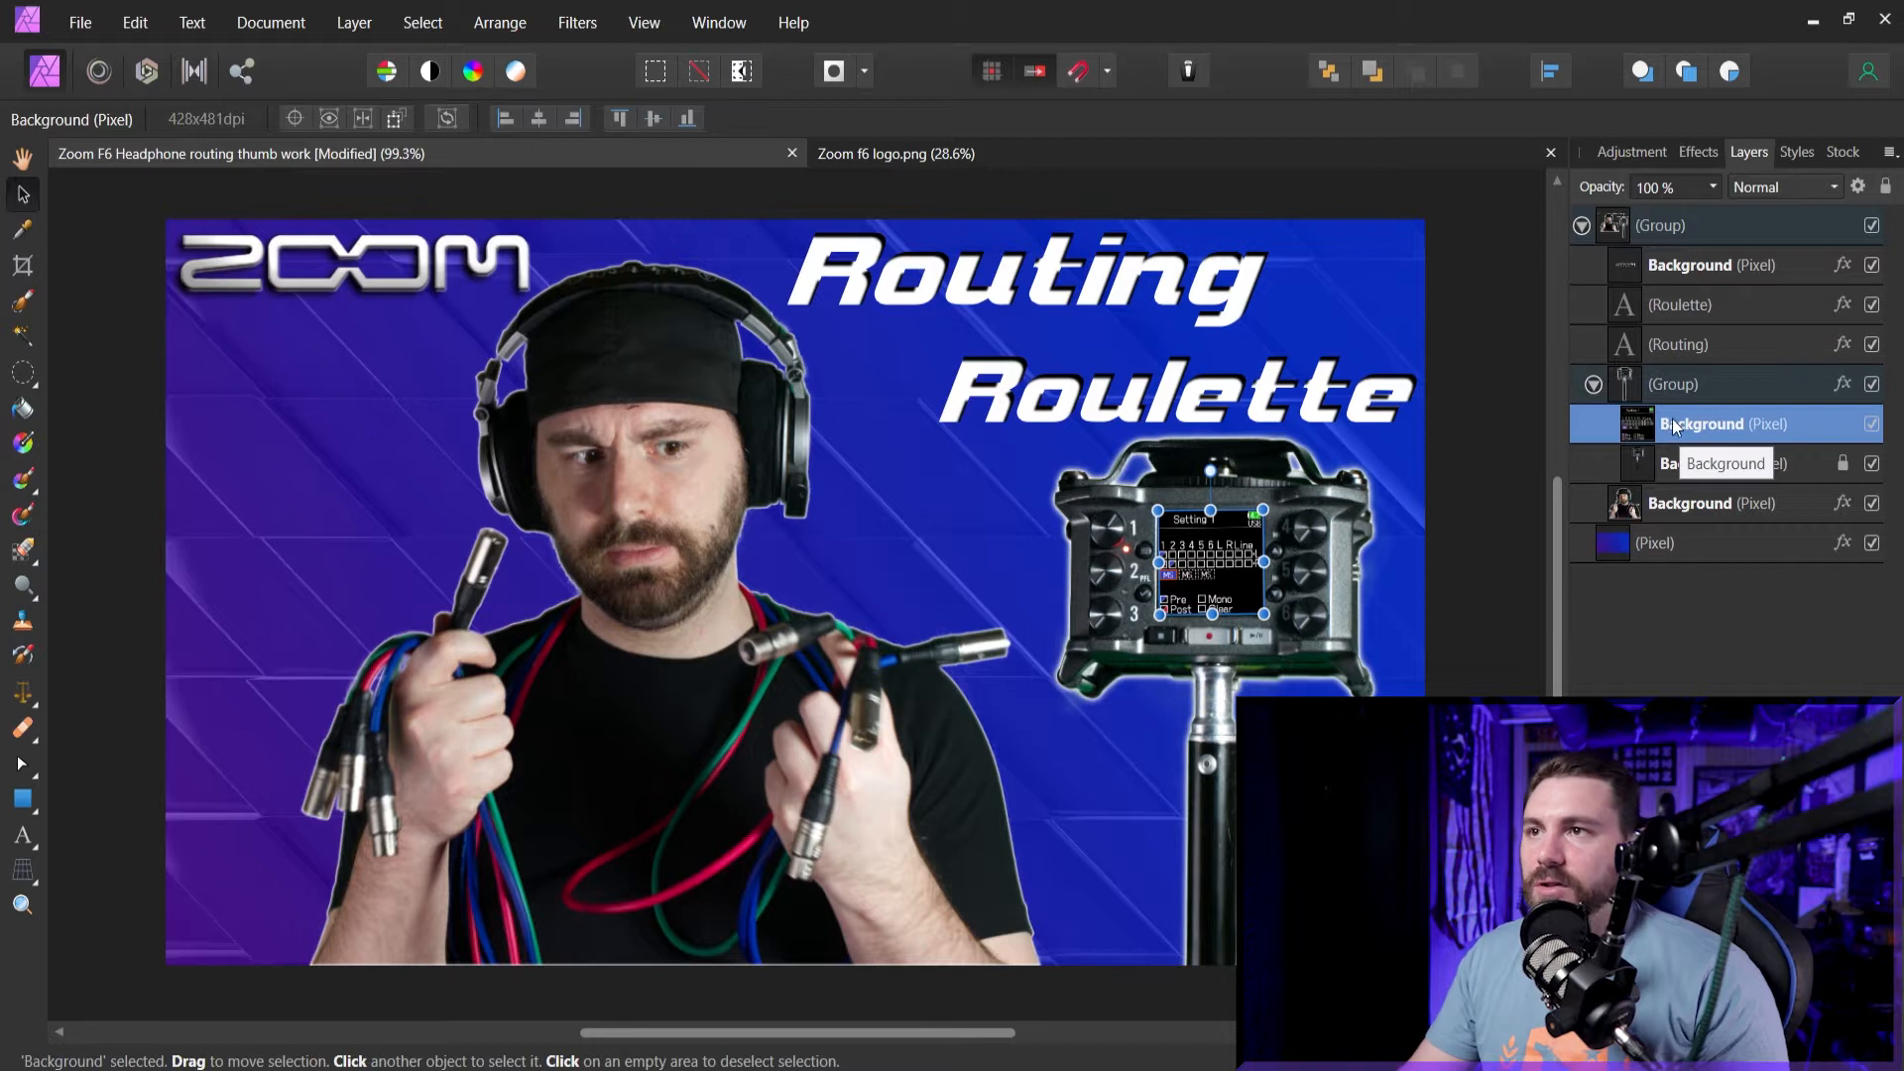
click(1048, 153)
key(ctrl+v)
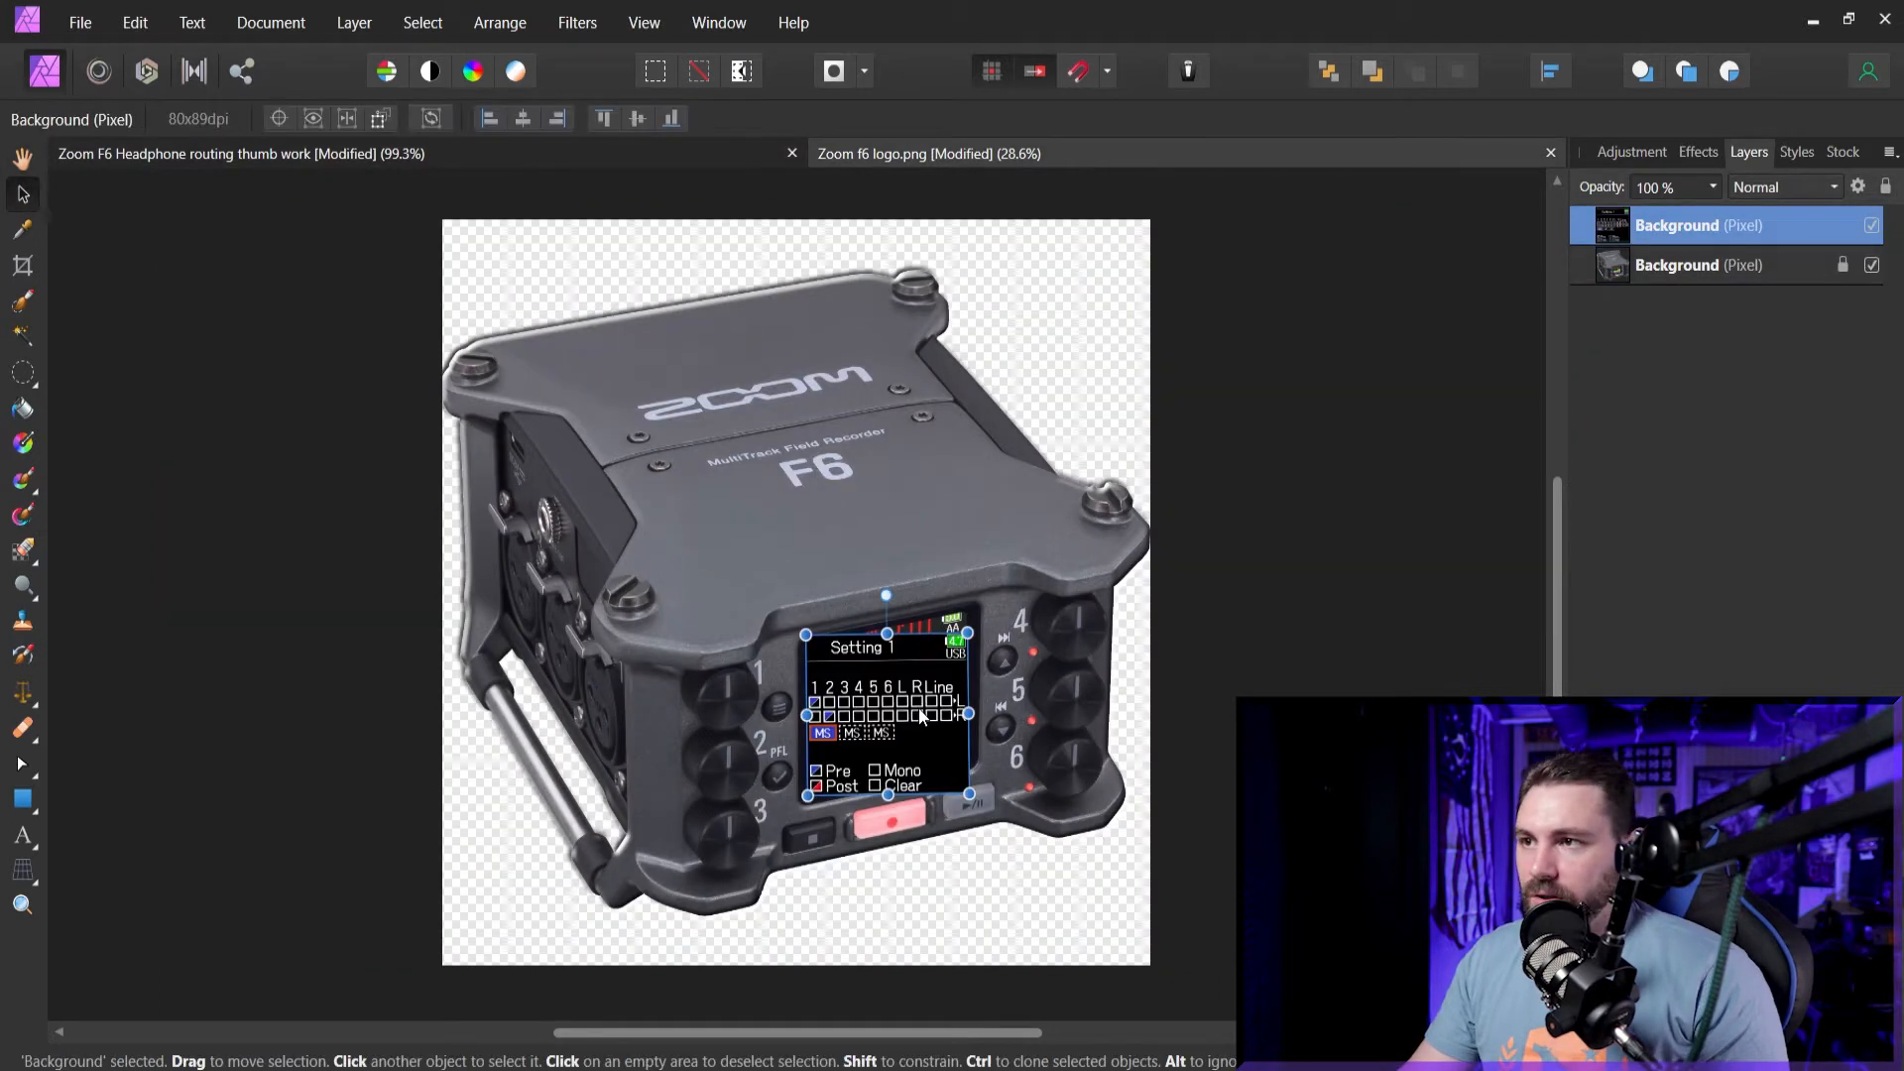
Rotate the pasted menu screen to match the tilt of the F6's display and position it over that display.
drag(922, 714, 917, 712)
drag(883, 592, 866, 590)
drag(910, 717, 913, 706)
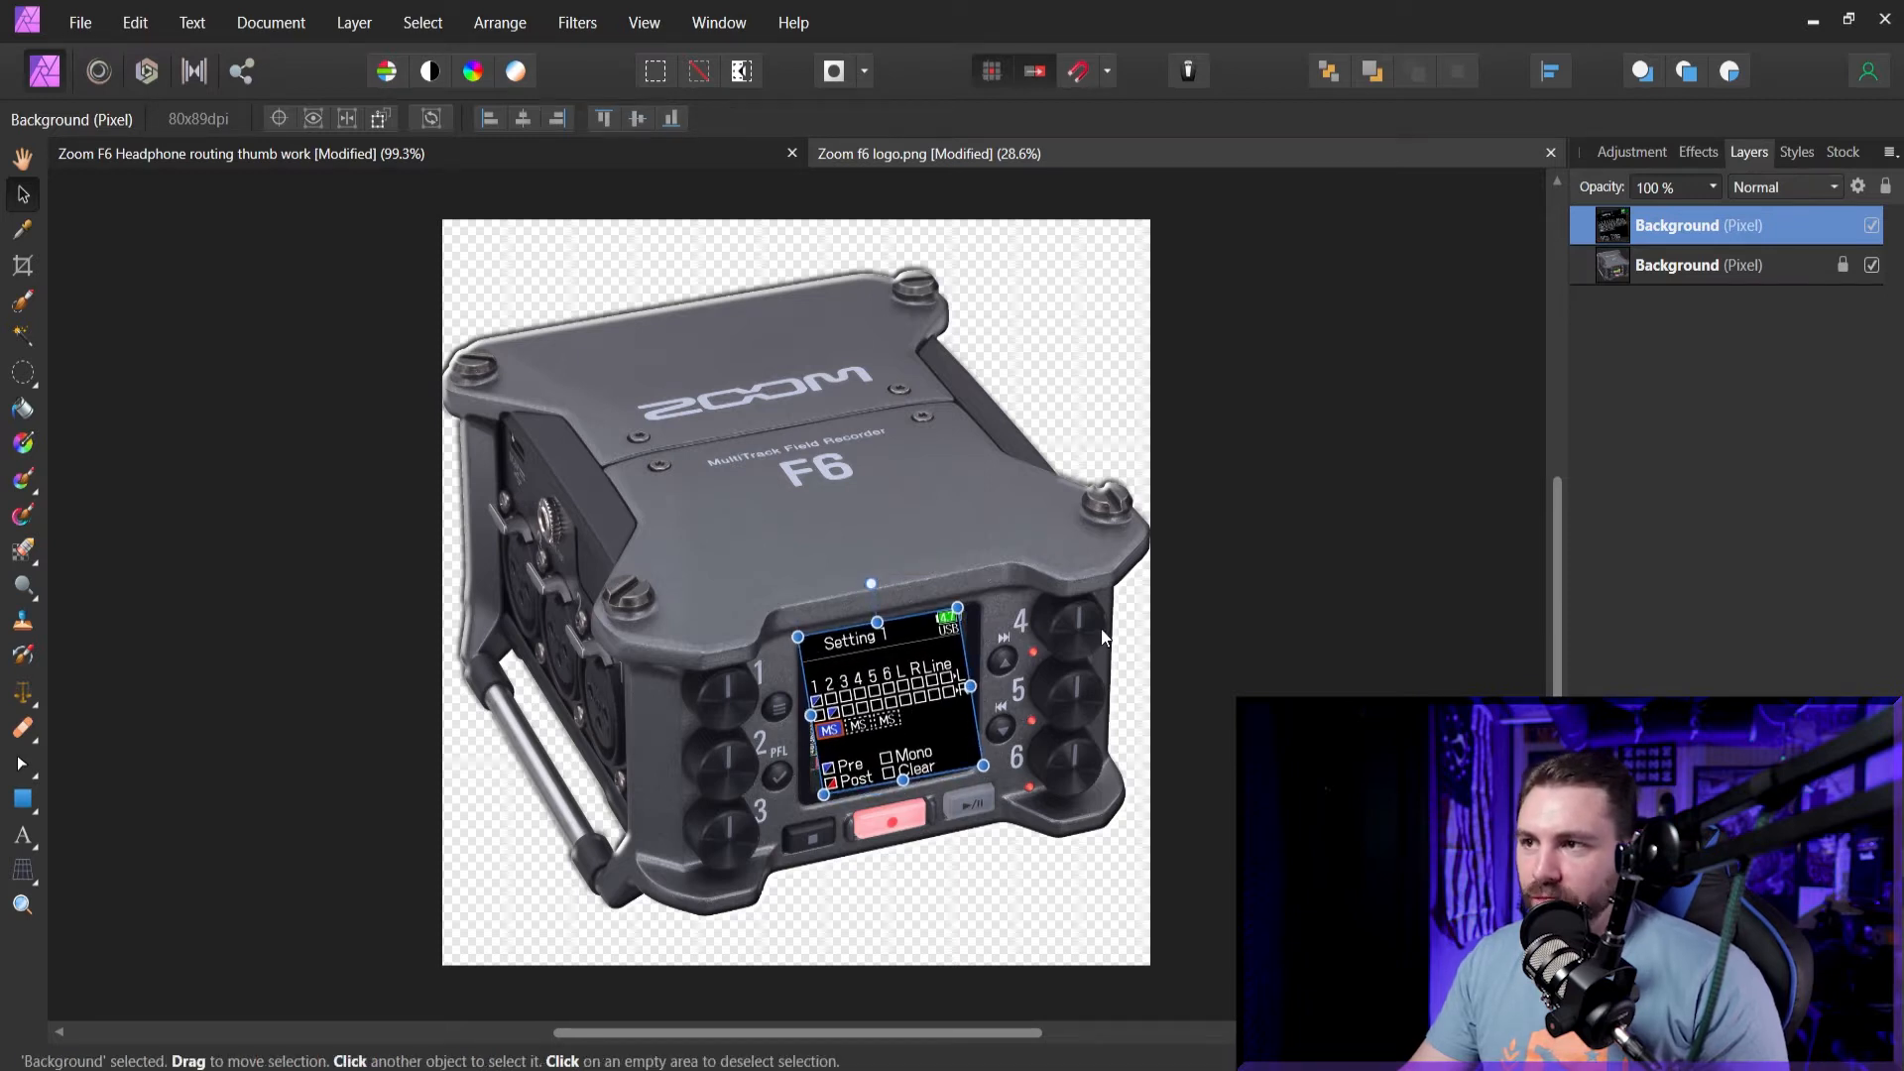
click(1041, 681)
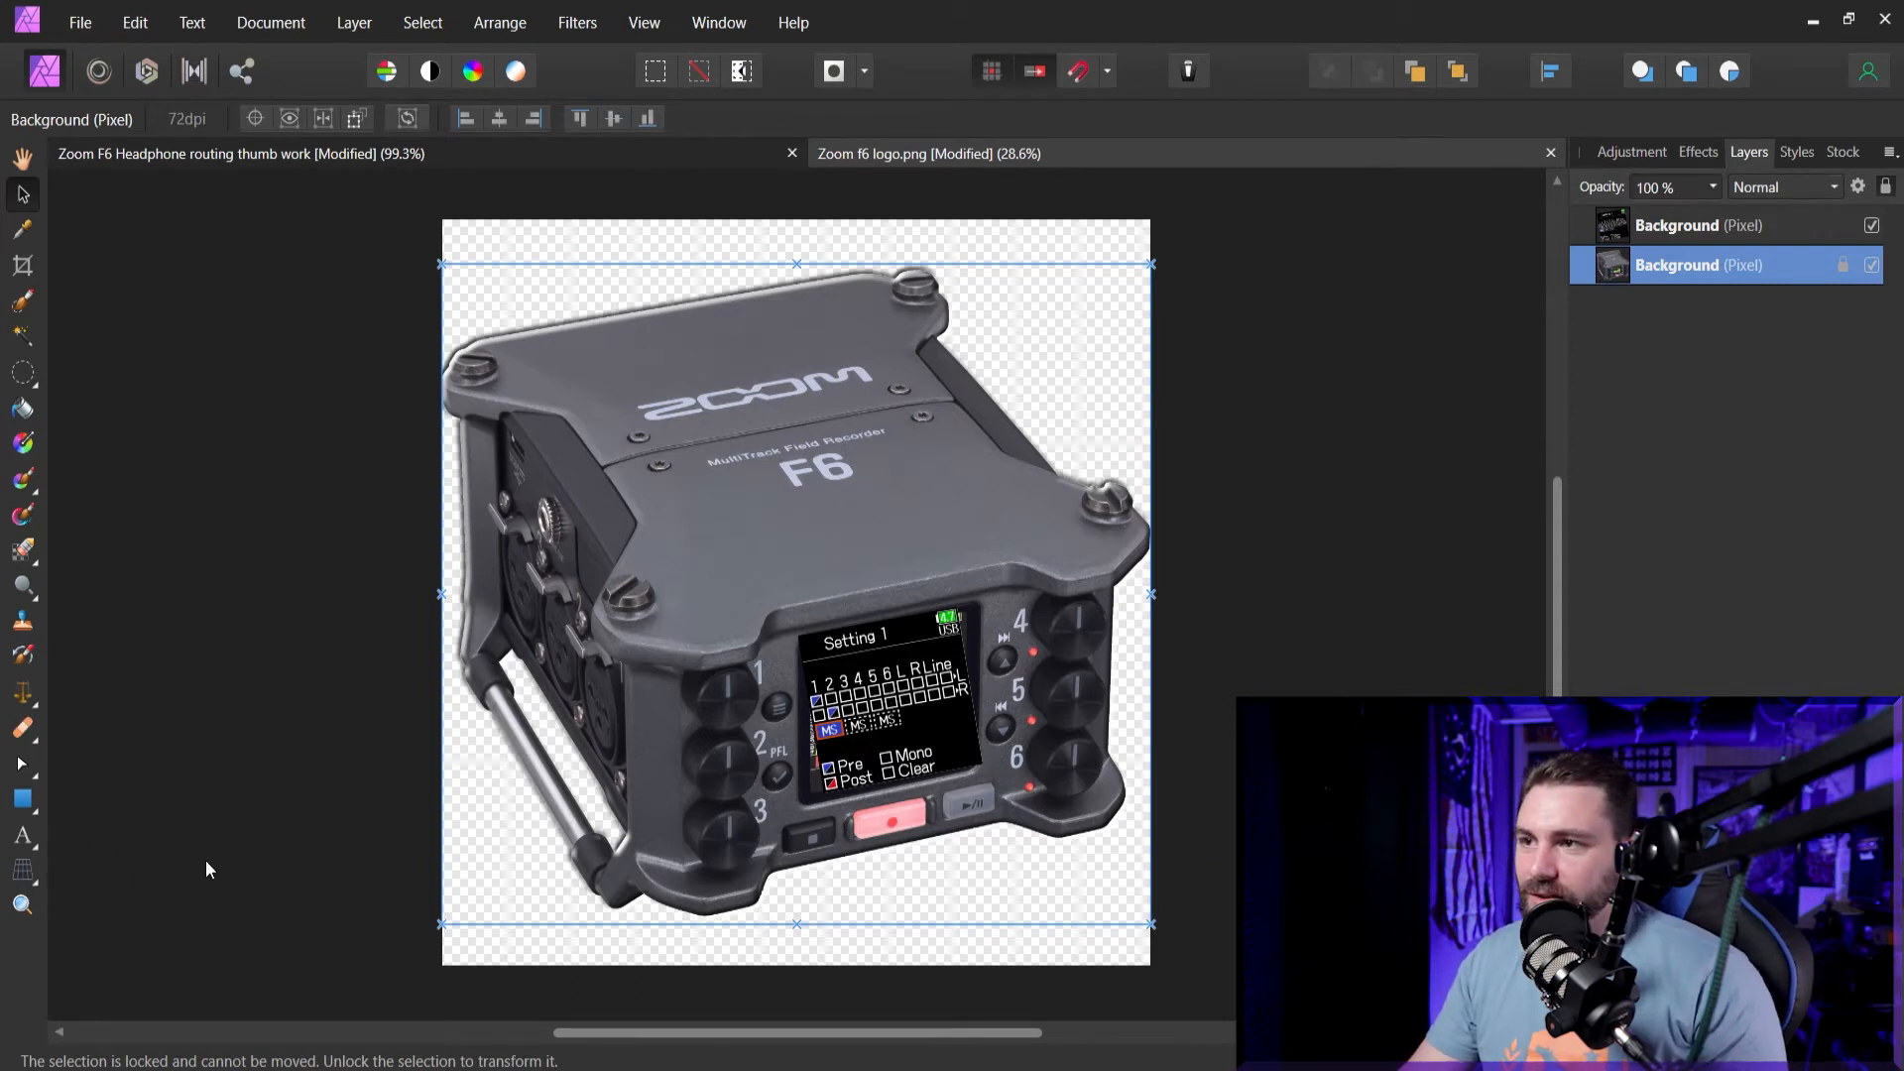
Warp the menu screen with the Perspective Tool so its four corners fit the corners of the F6's display.
click(873, 724)
click(34, 877)
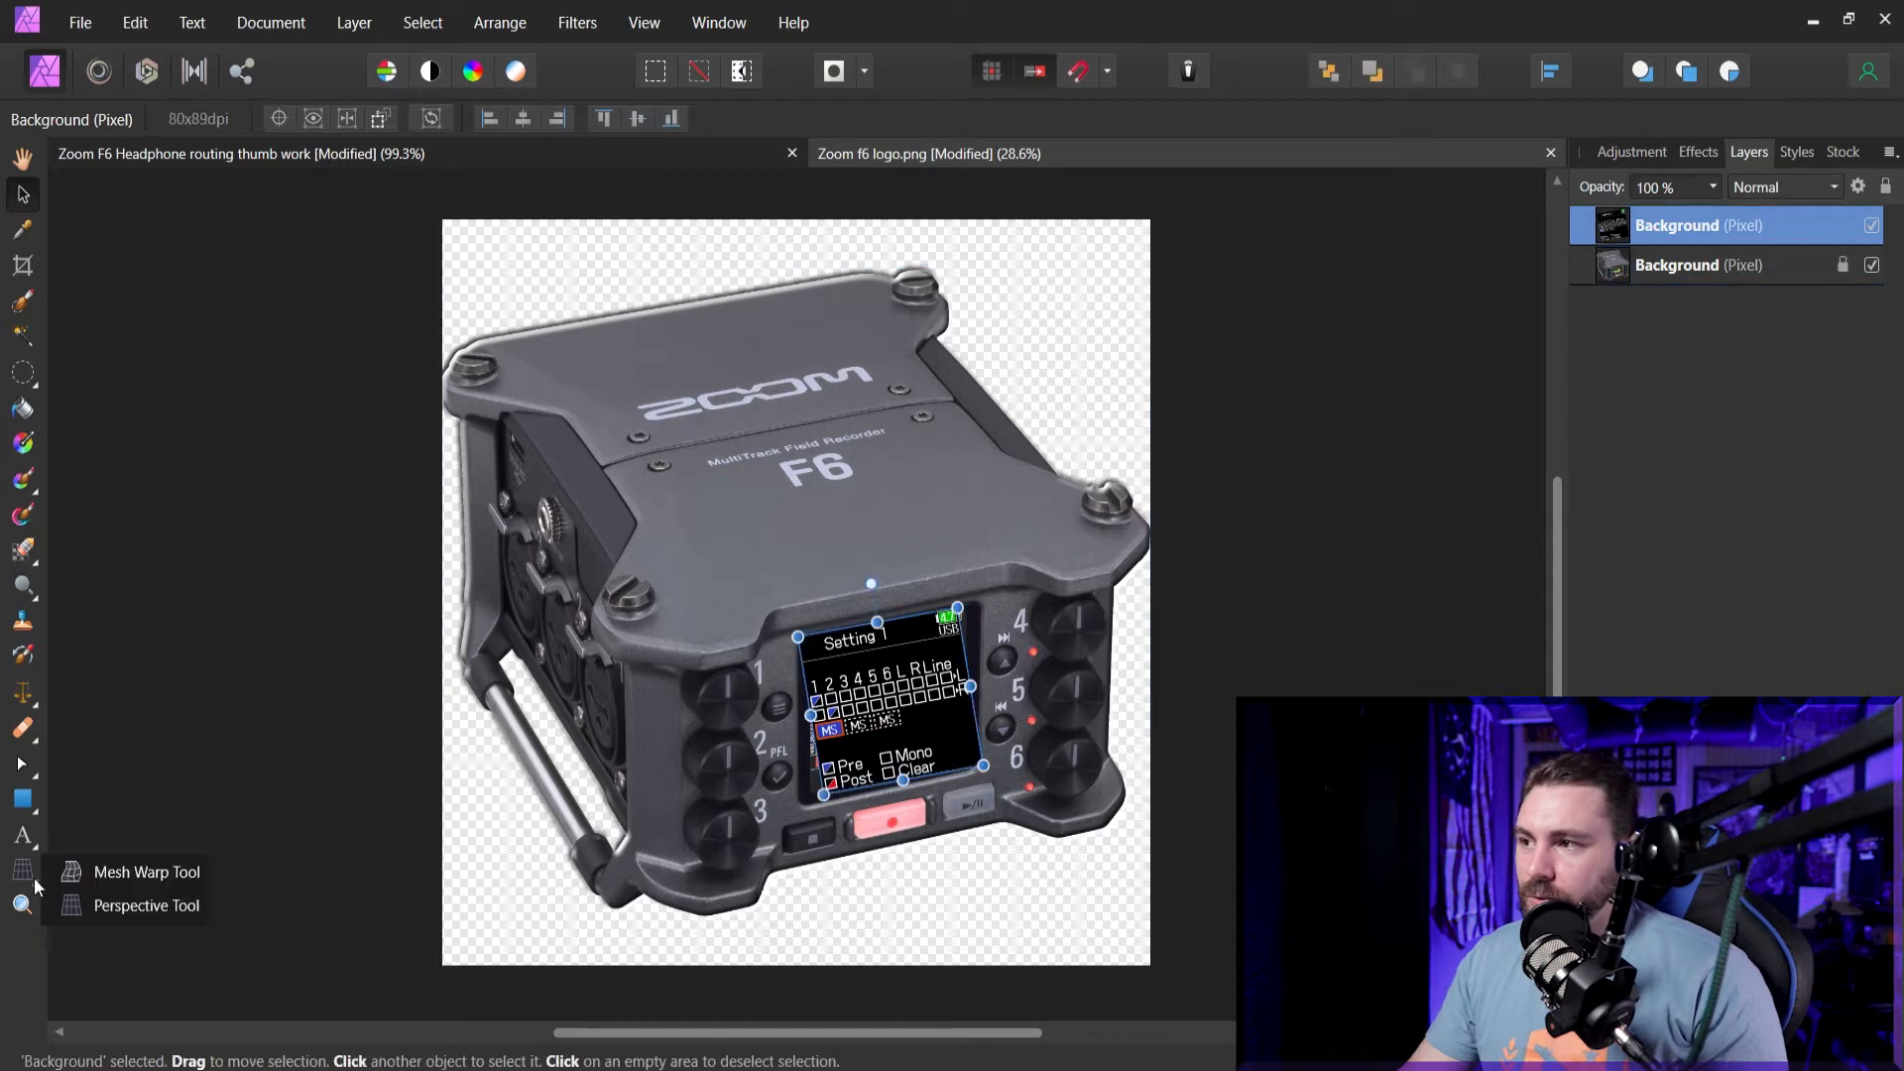
click(109, 911)
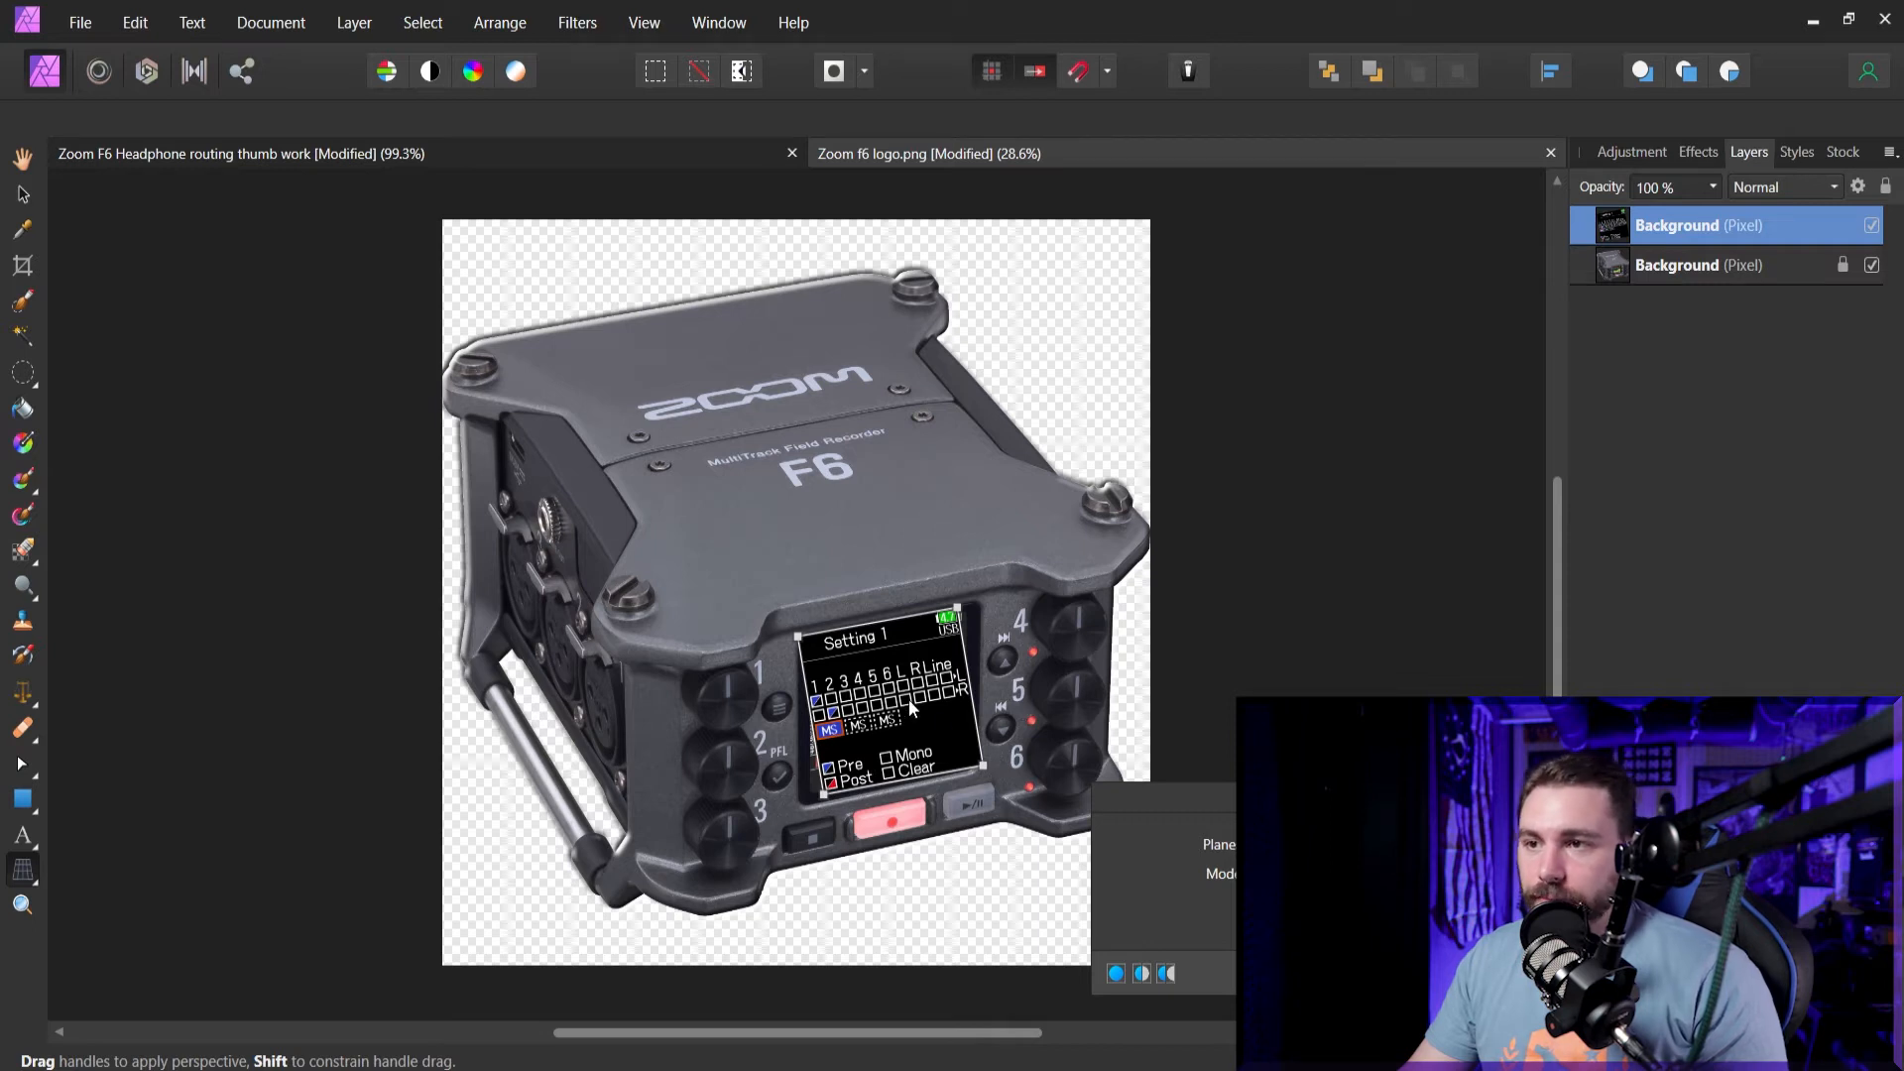
drag(823, 793, 807, 805)
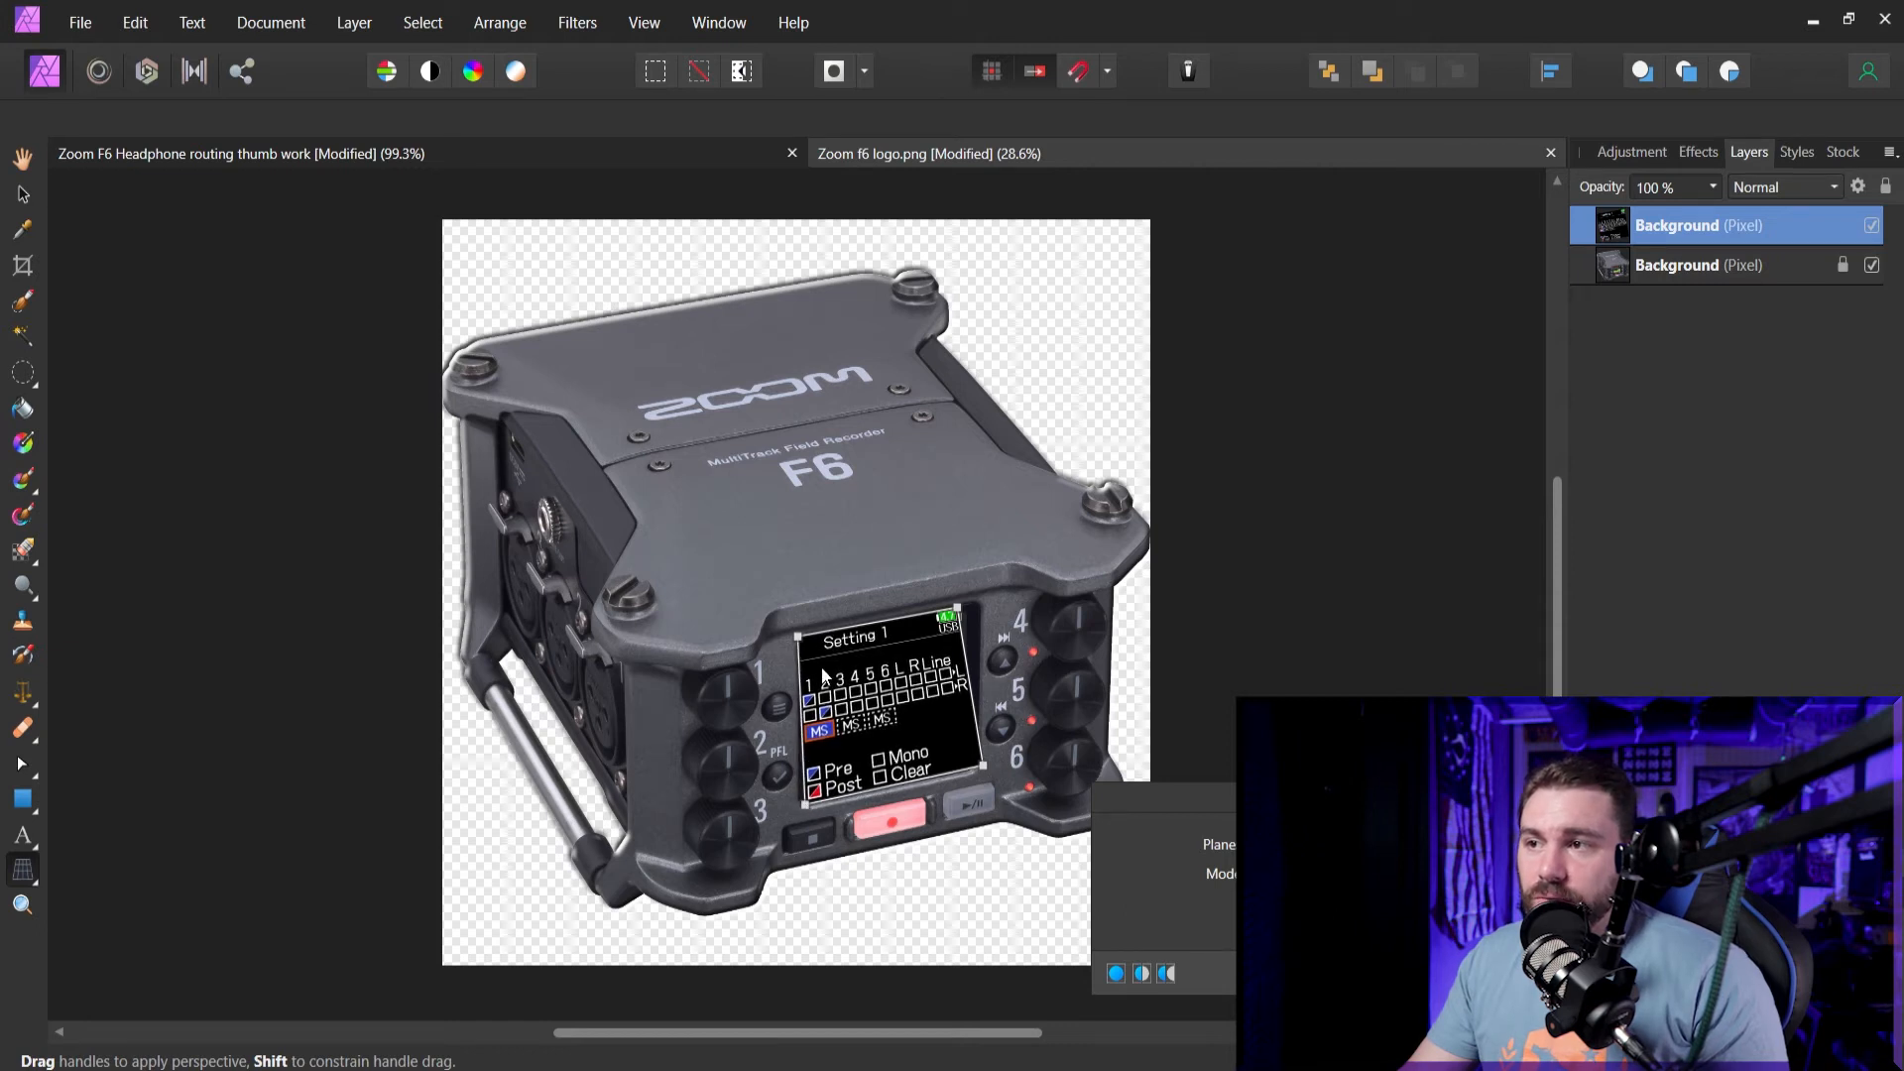
drag(803, 637, 804, 642)
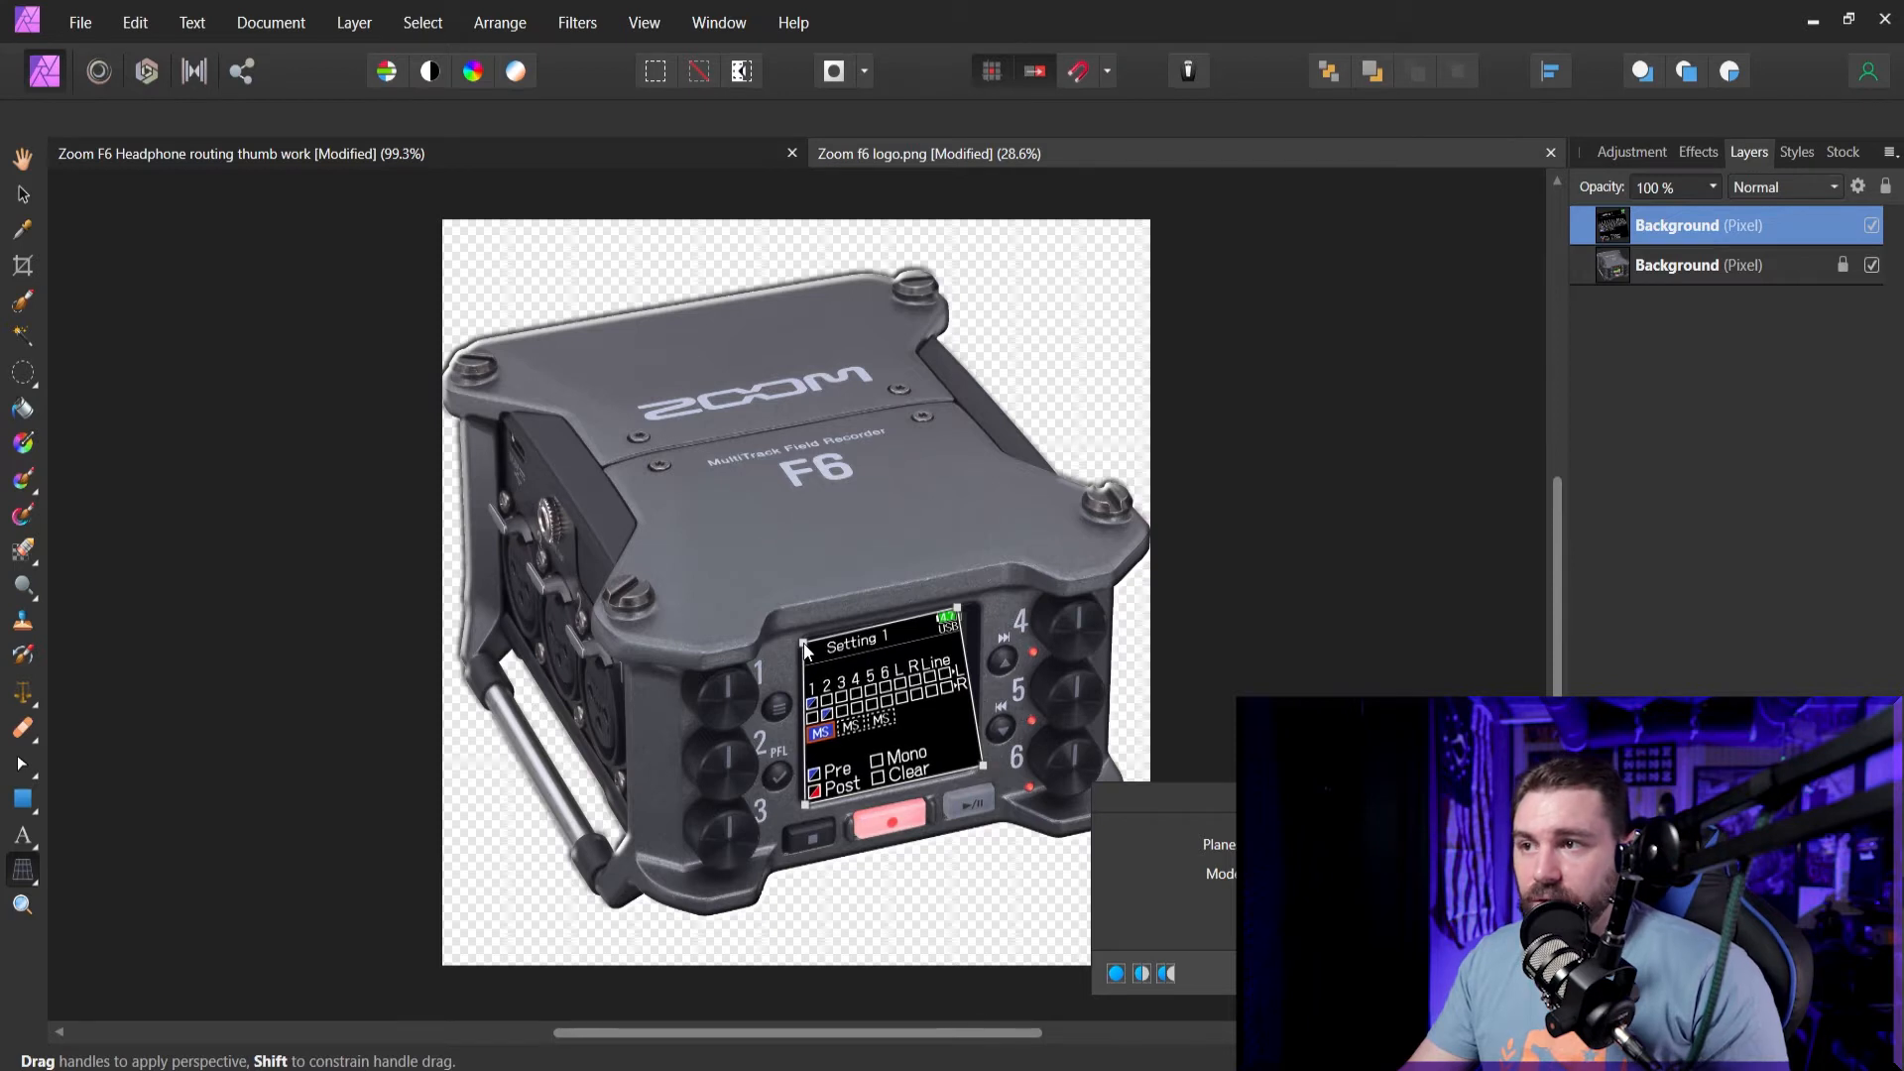
drag(958, 609, 977, 609)
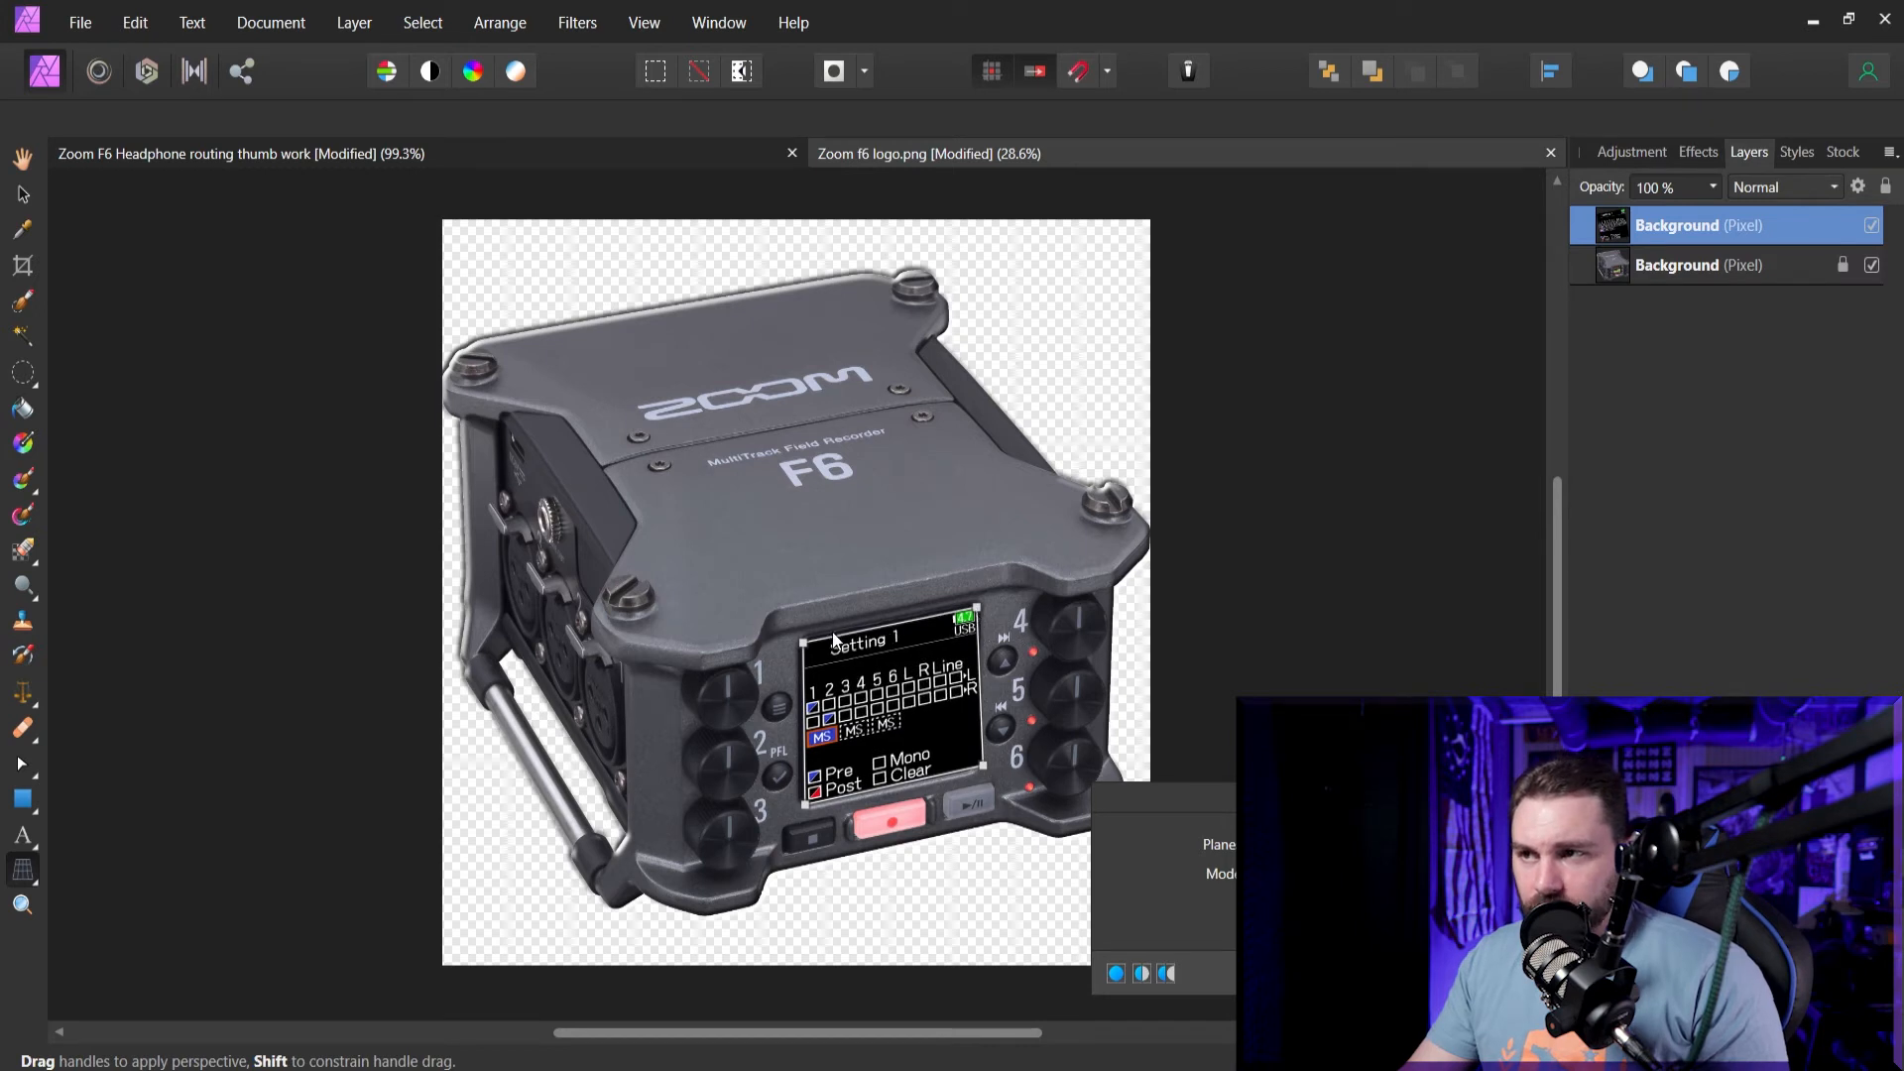
drag(803, 640, 801, 640)
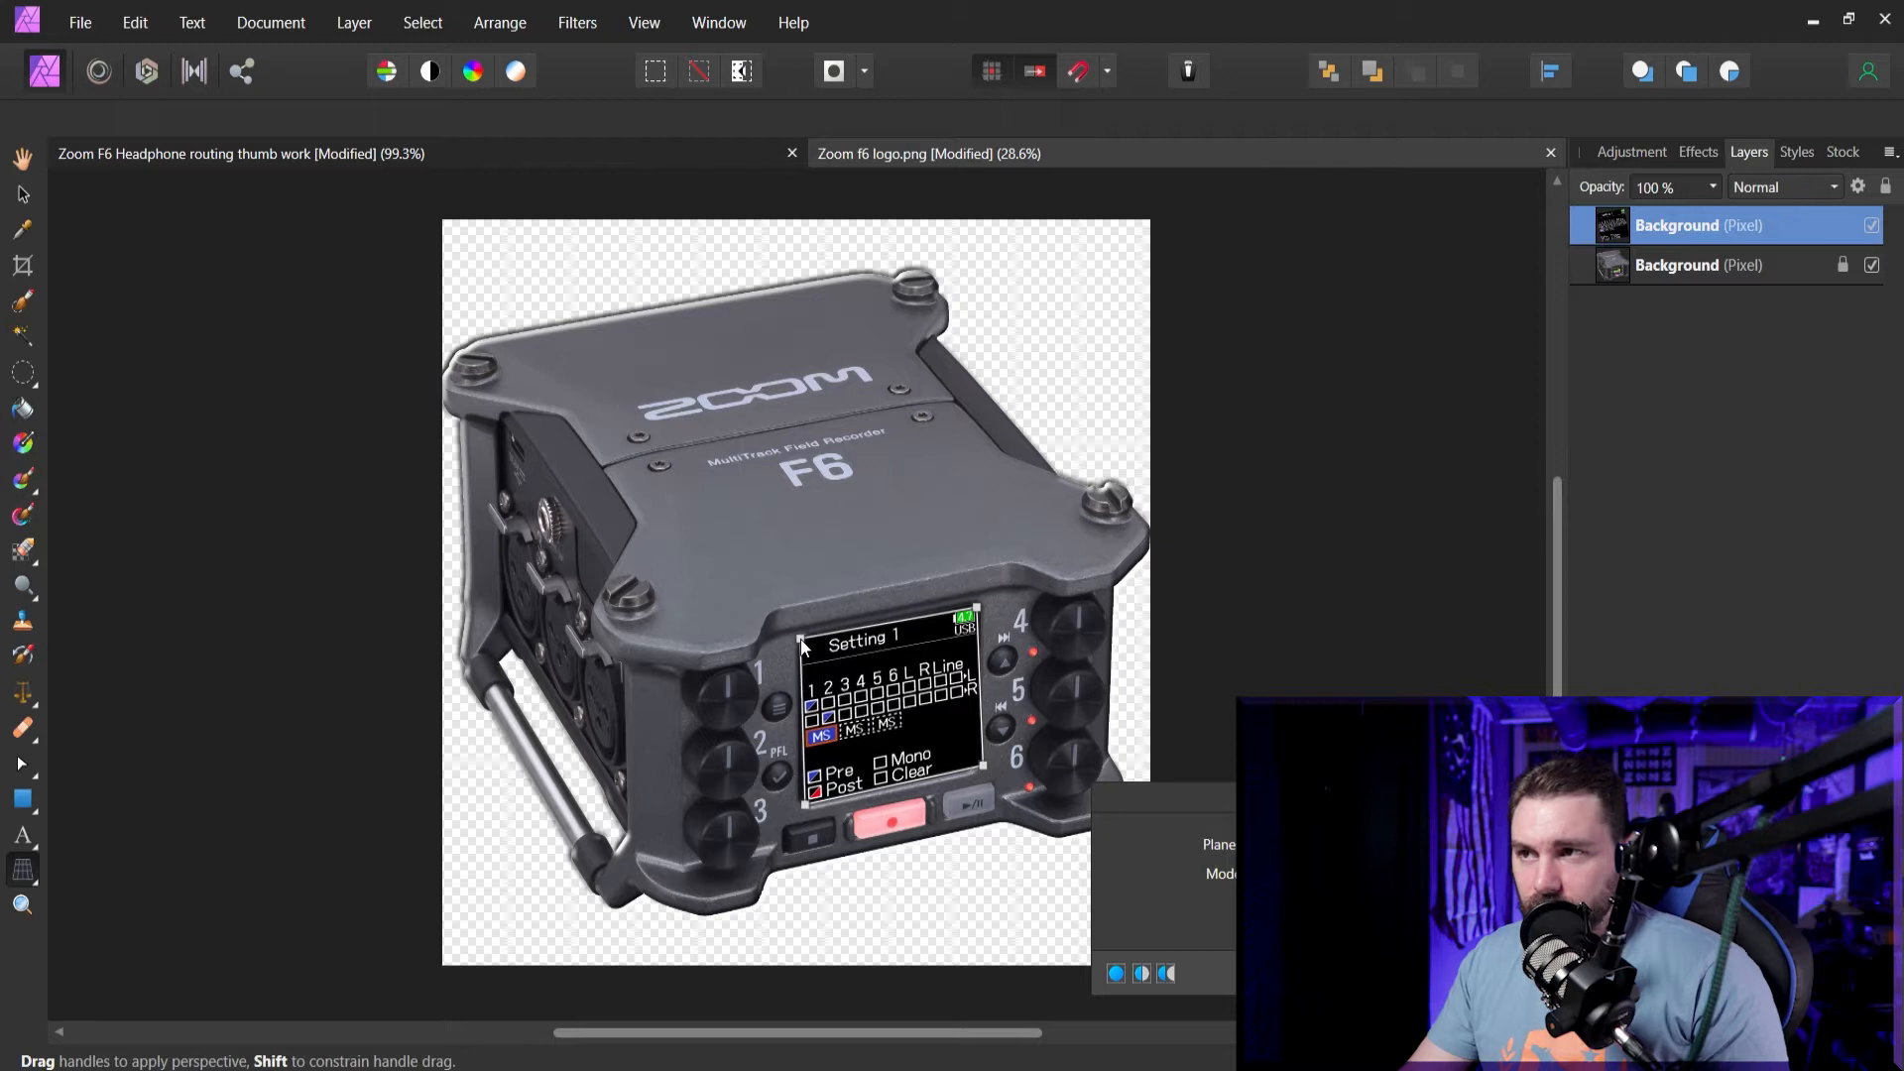
drag(983, 764, 976, 769)
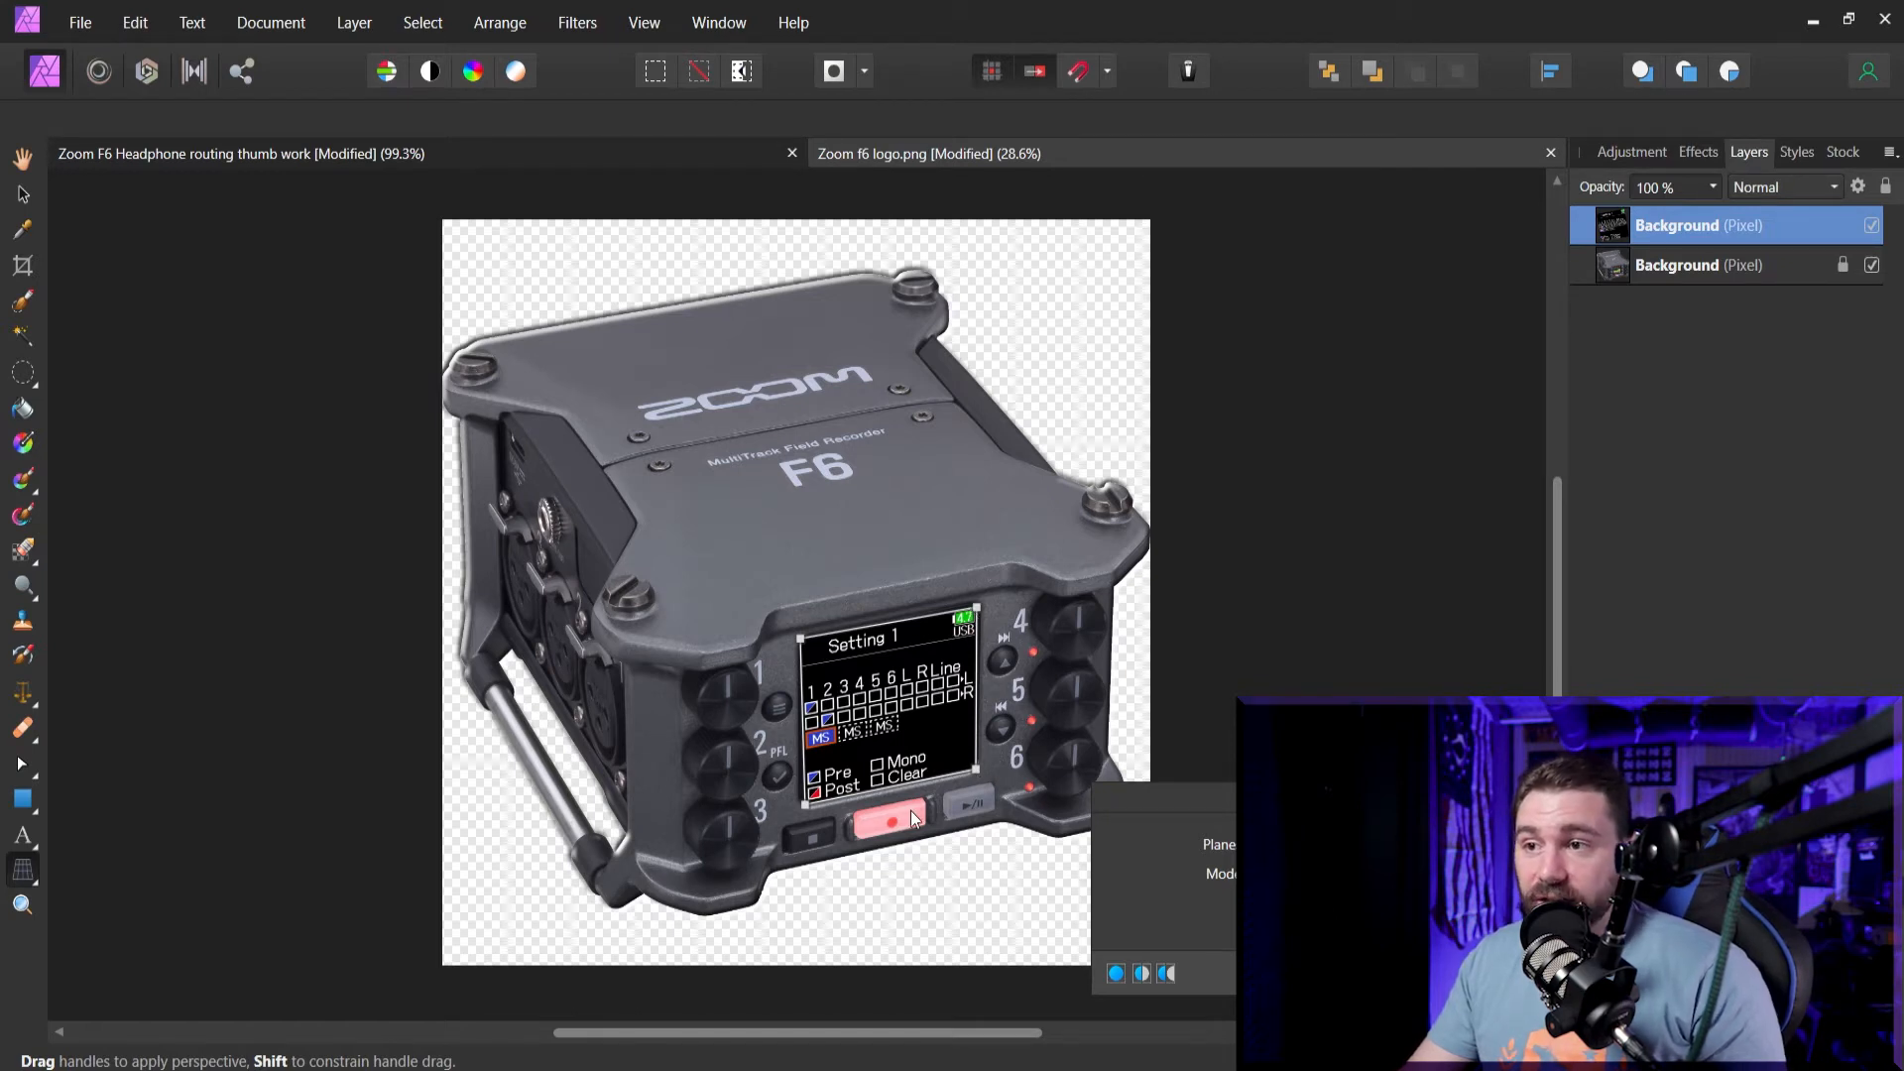
key(v)
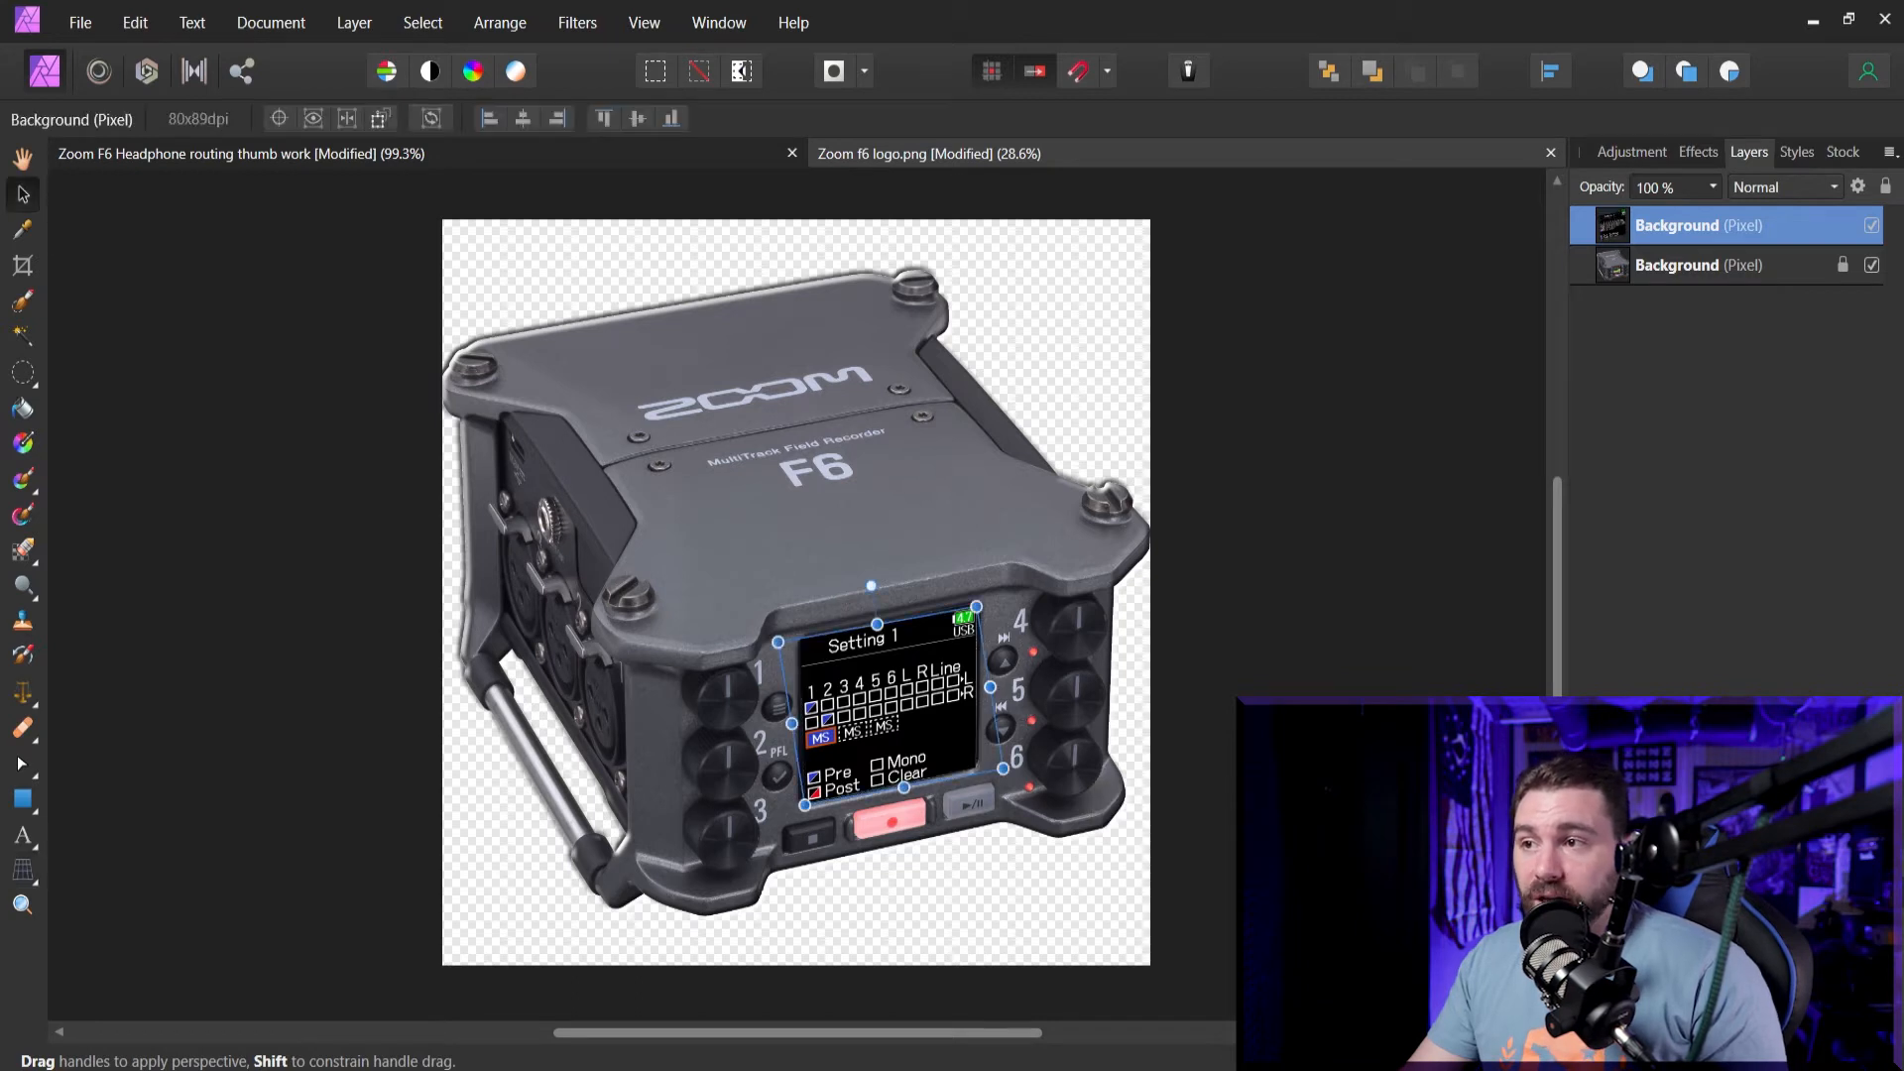
key(ctrl+d)
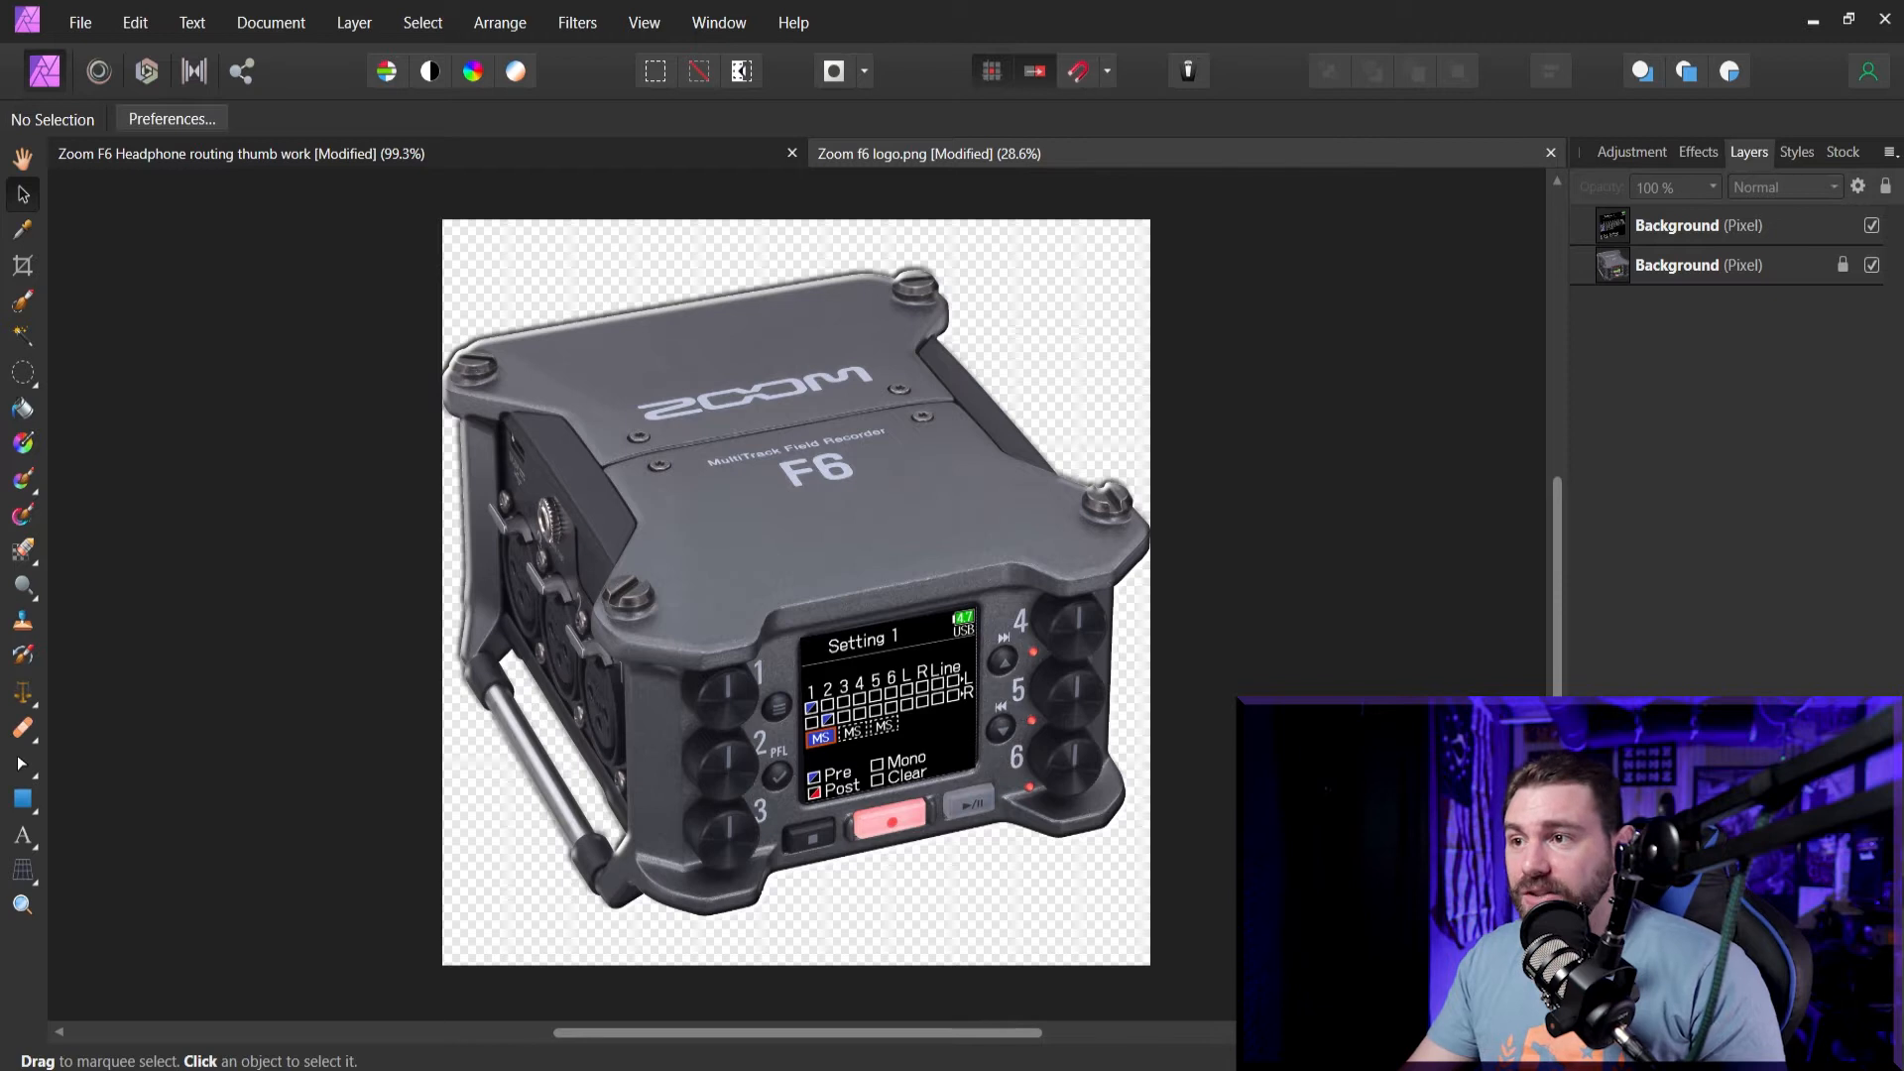
Add a black Outer Shadow to the menu-screen layer with a radius of about 37.8 px.
click(908, 720)
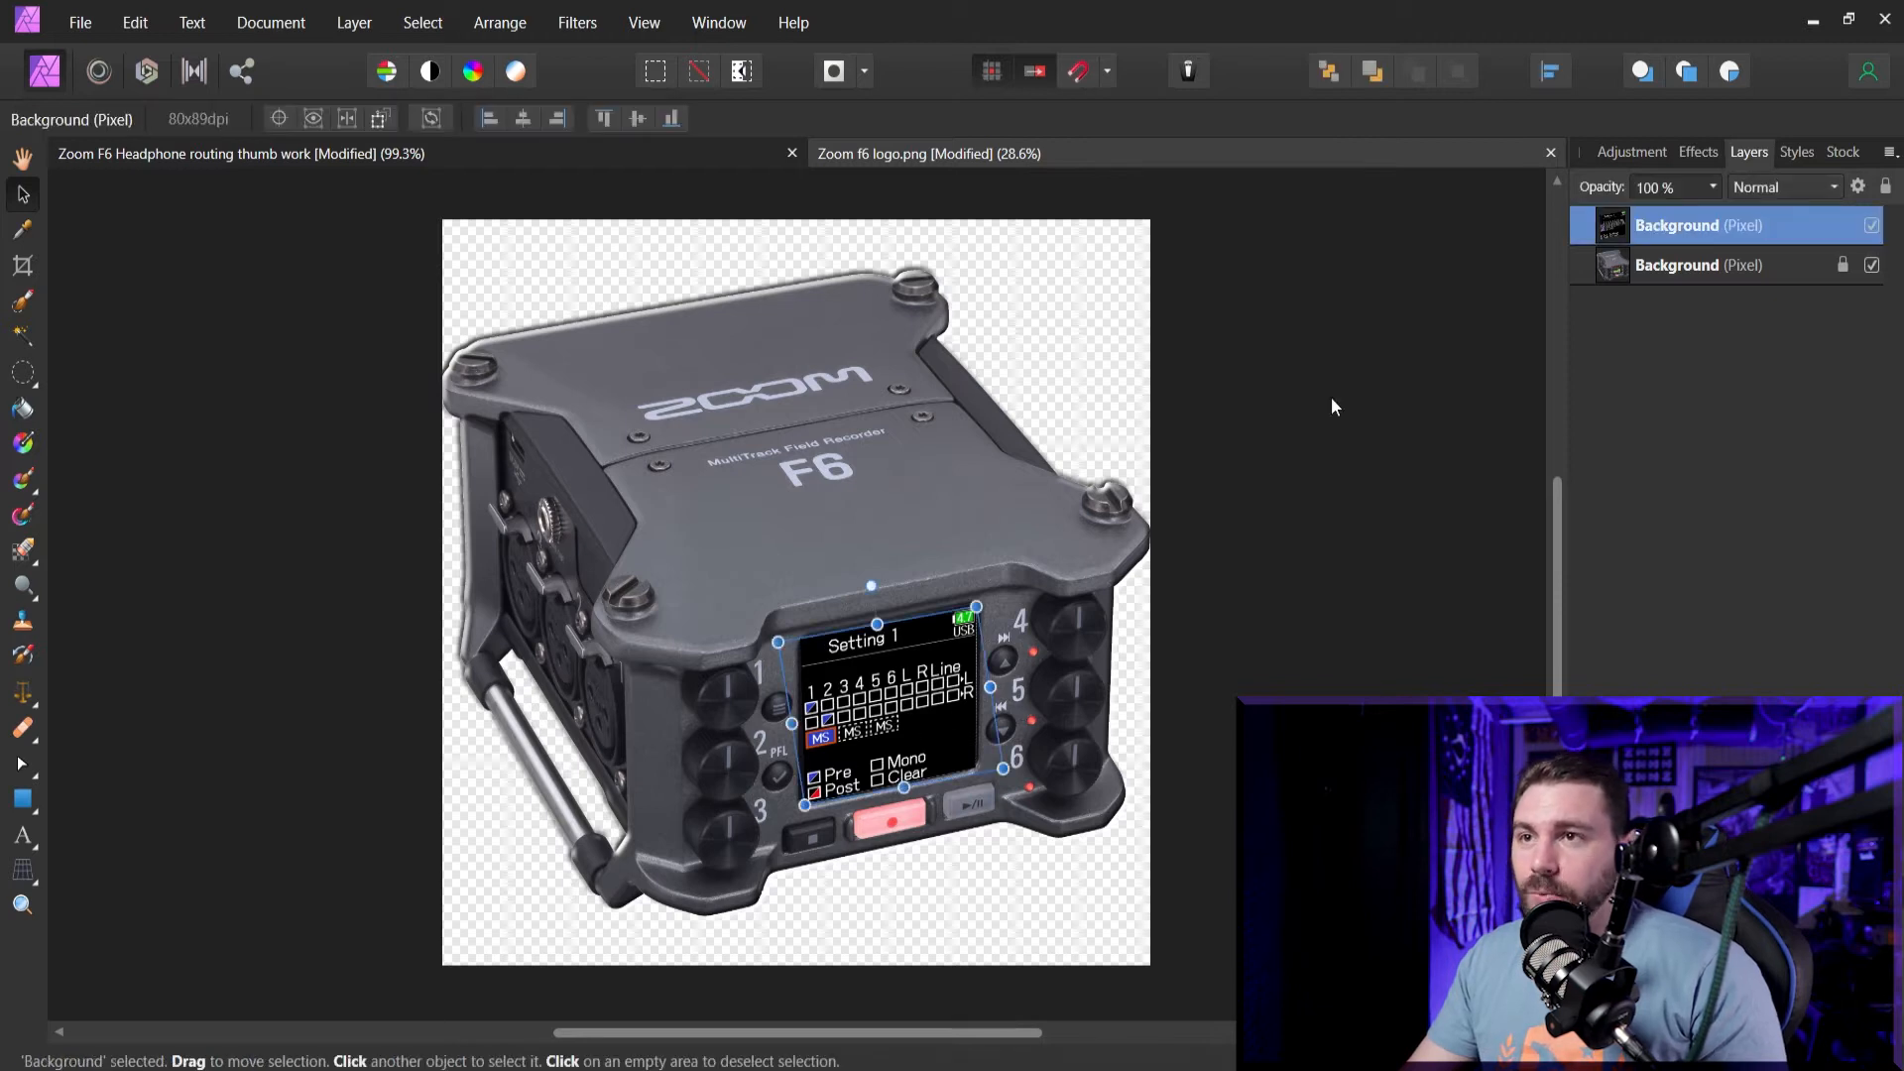
click(1700, 150)
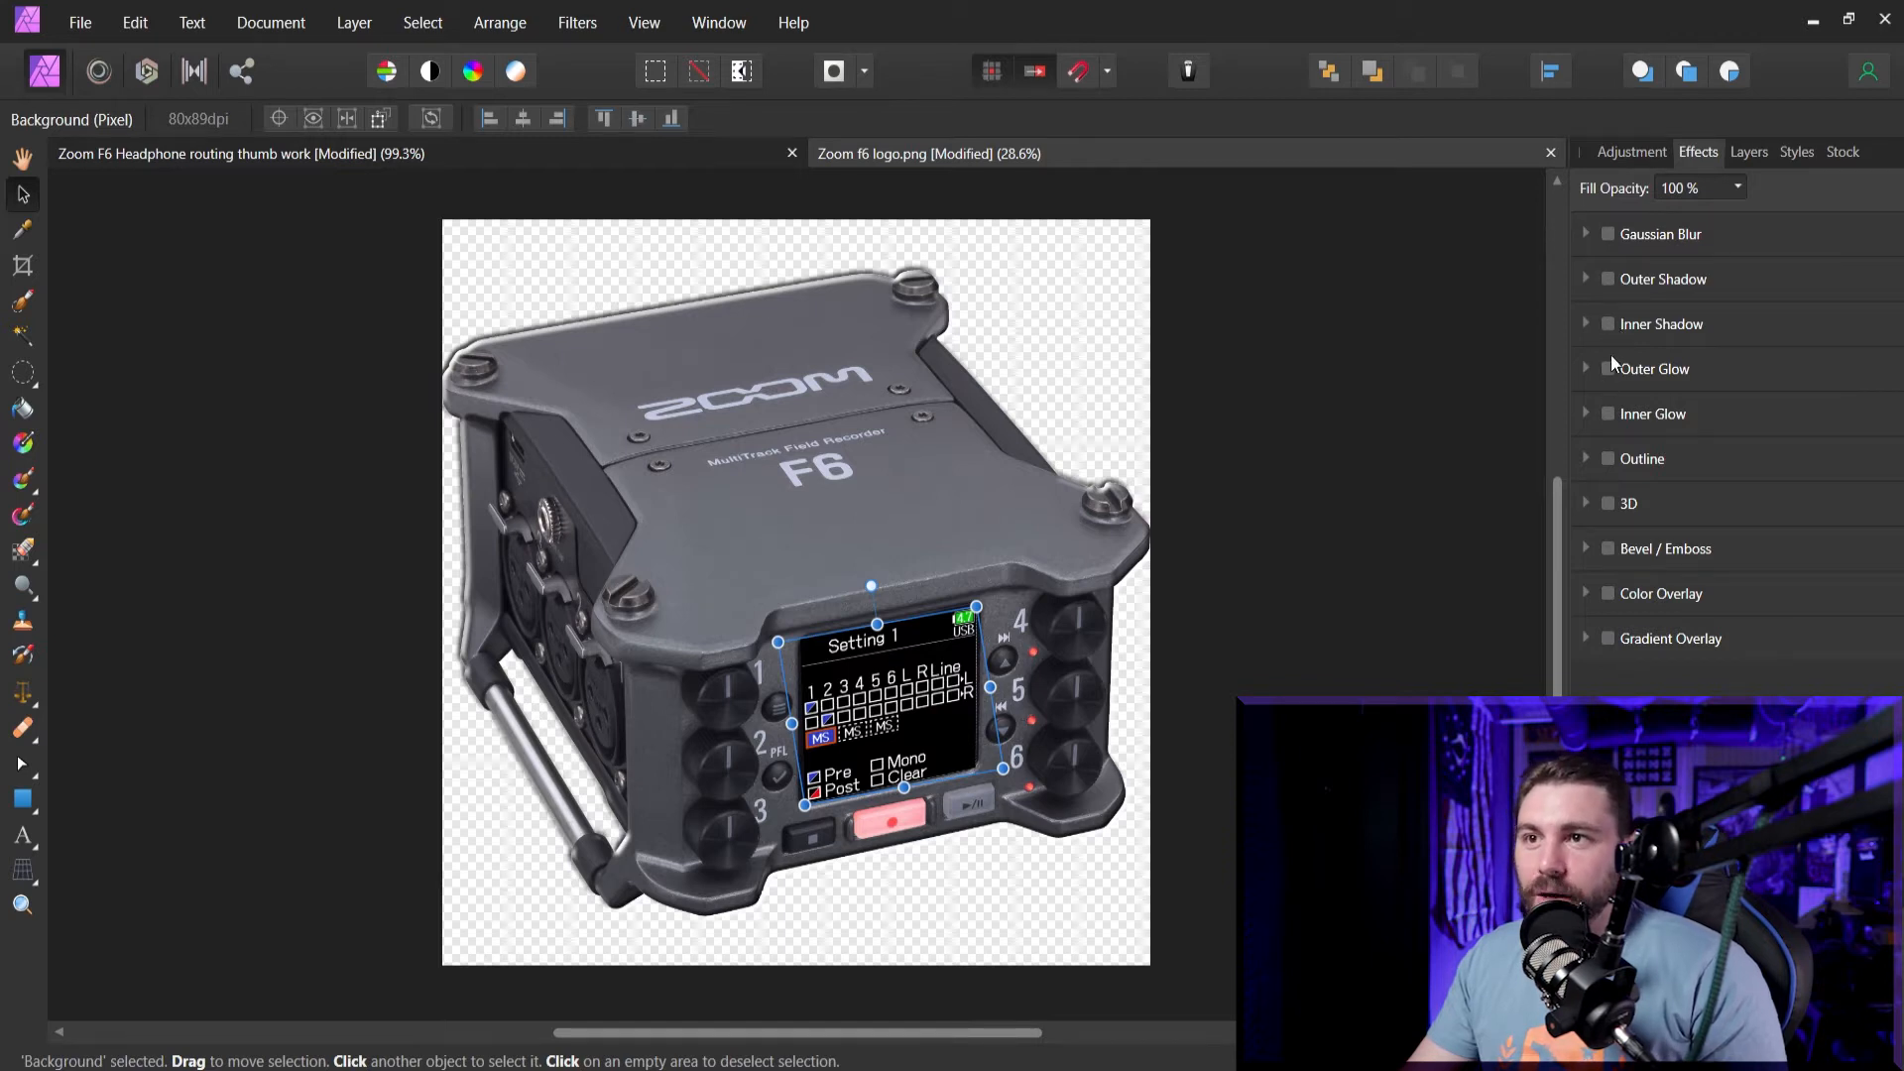
click(1608, 280)
drag(1652, 399, 1728, 379)
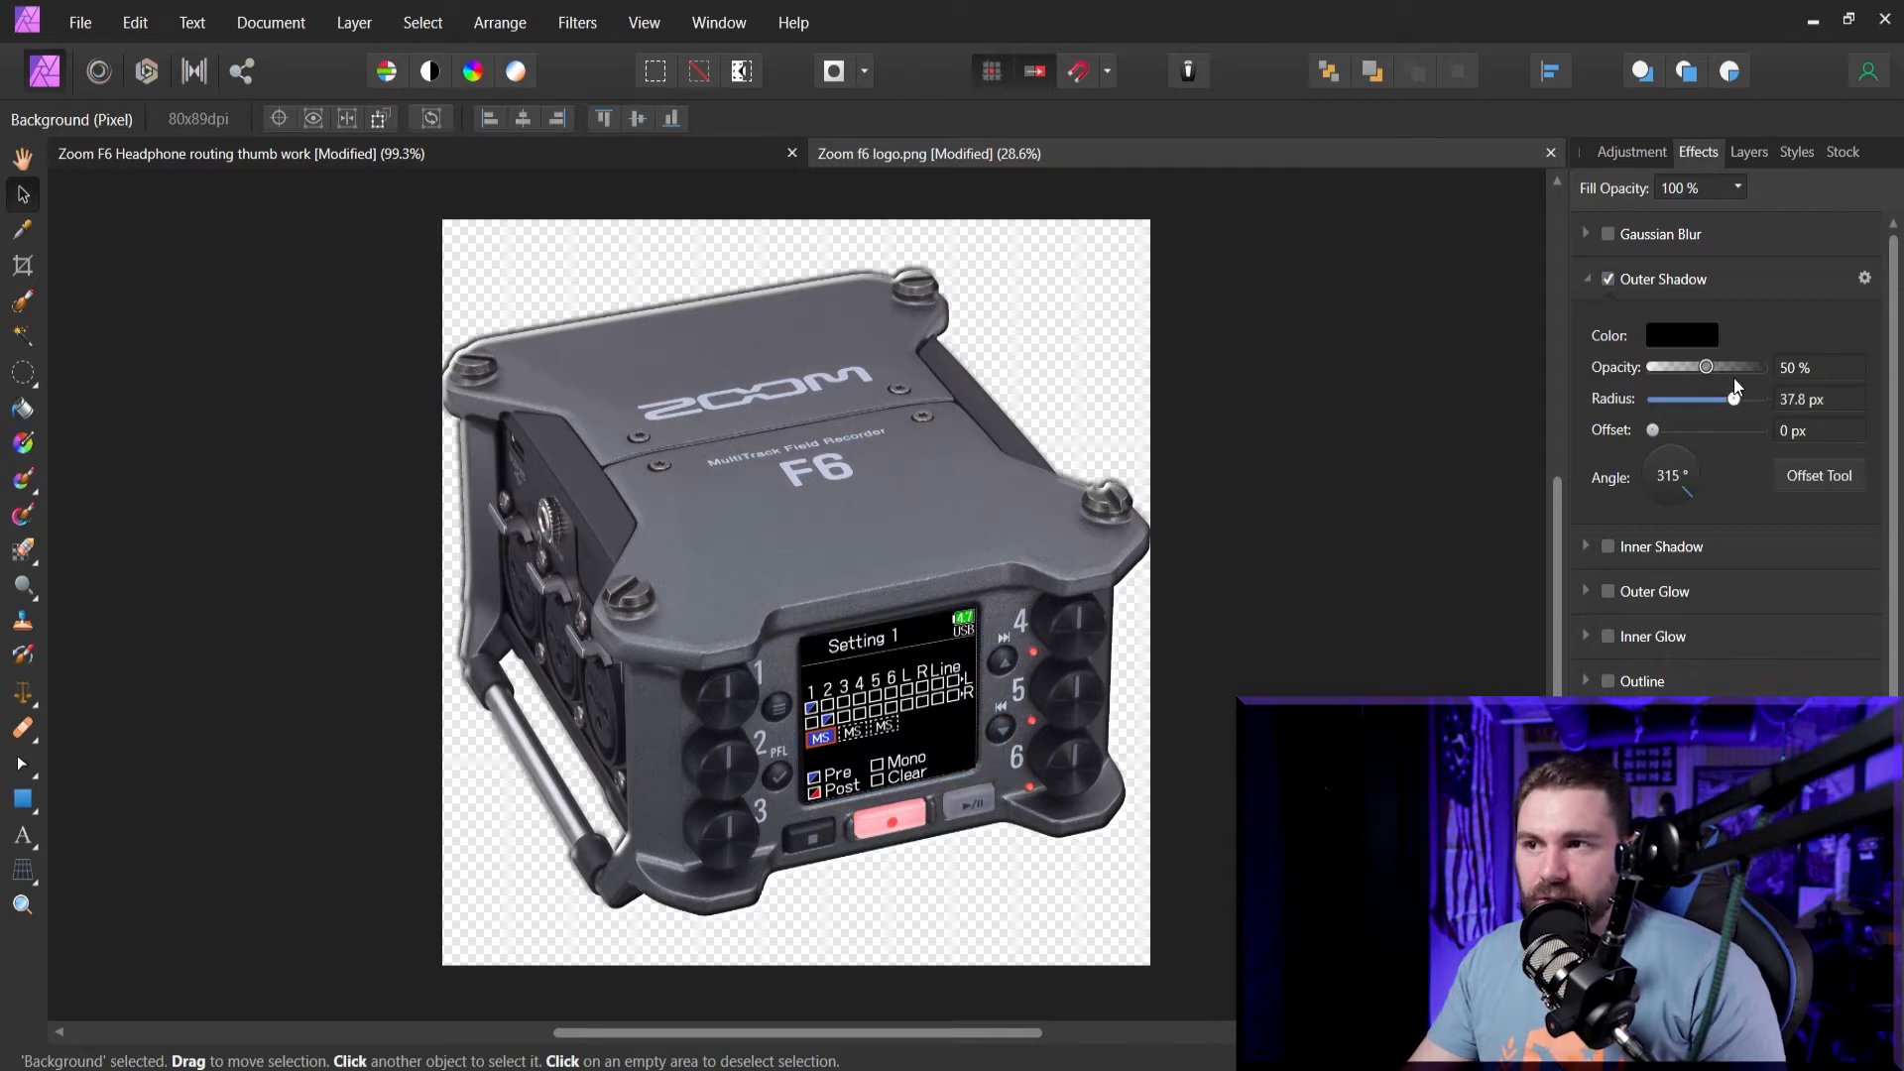
drag(1733, 378, 1733, 378)
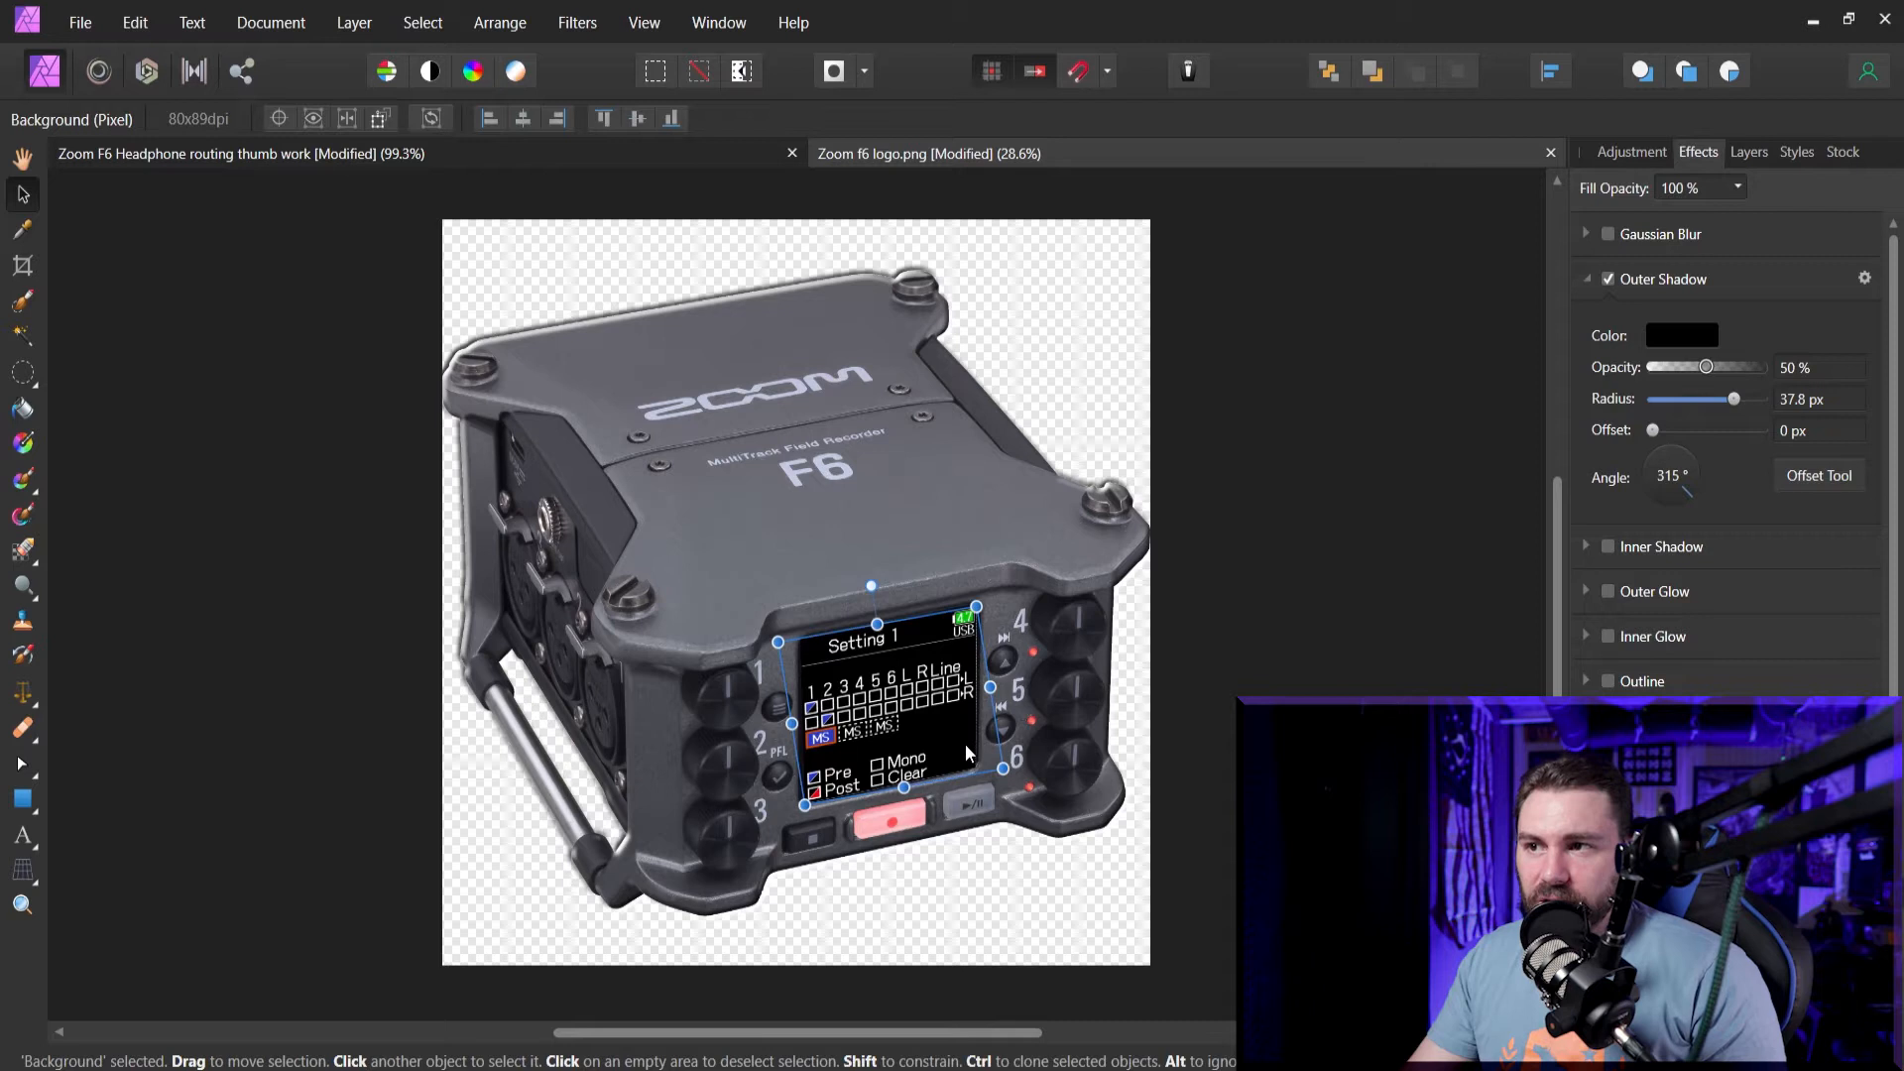
Stretch the menu screen slightly at its right and lower edges to cover the F6's display fully.
mouse_move(990, 686)
mouse_down()
mouse_move(1016, 682)
mouse_move(995, 663)
mouse_up()
drag(906, 787, 908, 795)
click(1281, 661)
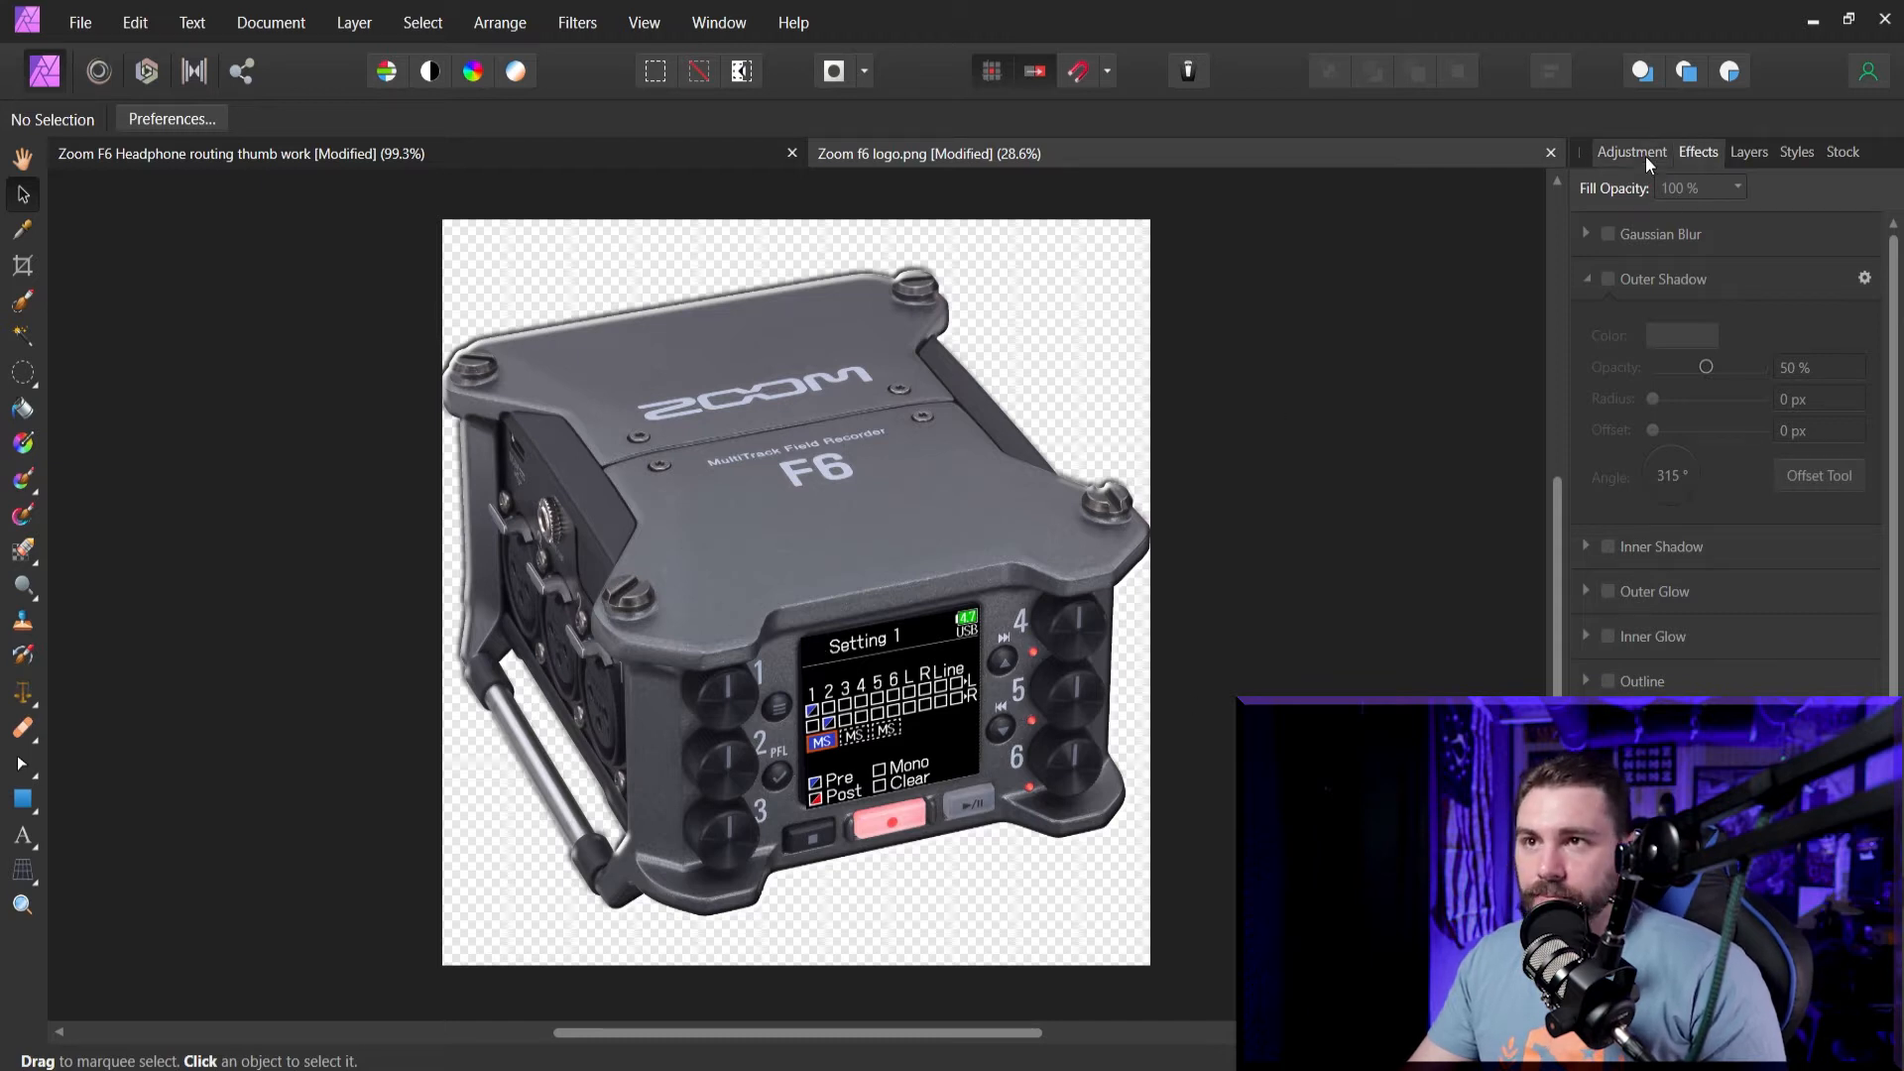
Unlock the F6 recorder layer and scale it down together with the menu-screen layer to under half size.
click(1745, 153)
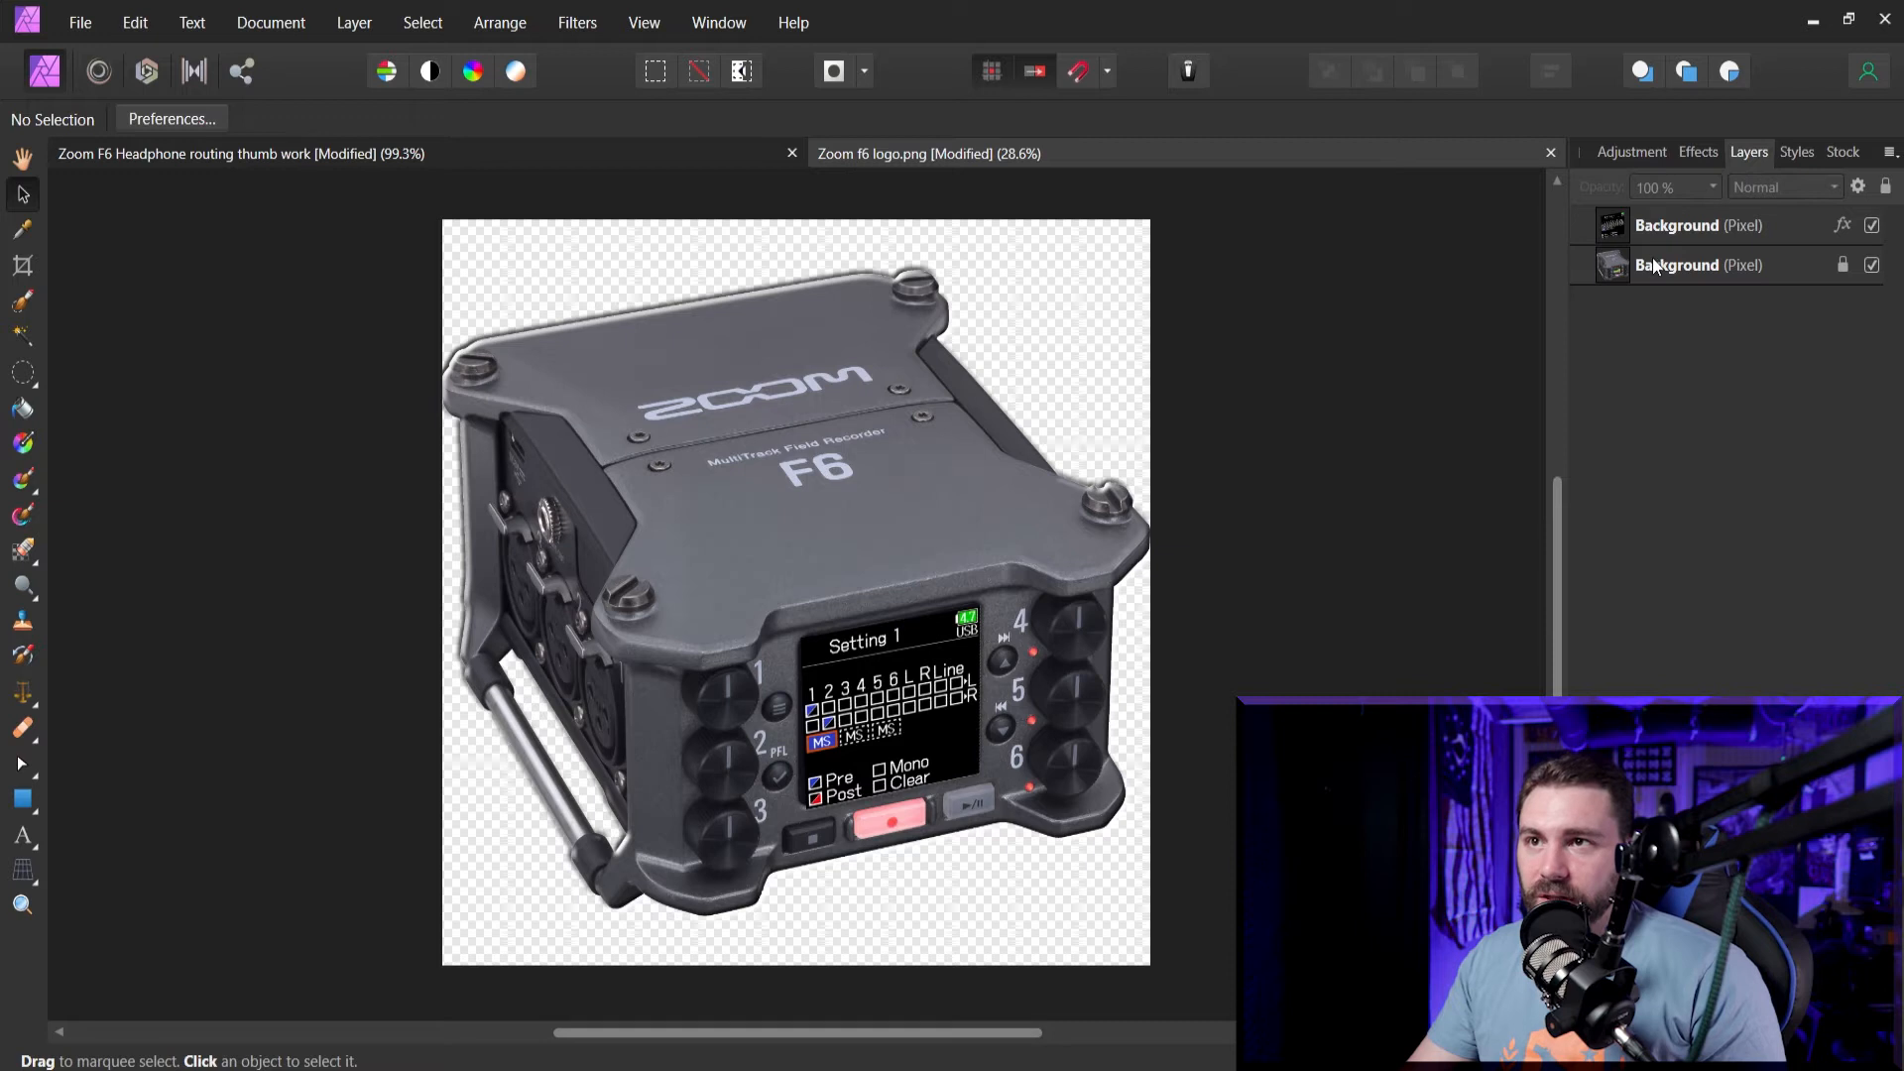
click(1614, 230)
shift+click(1614, 265)
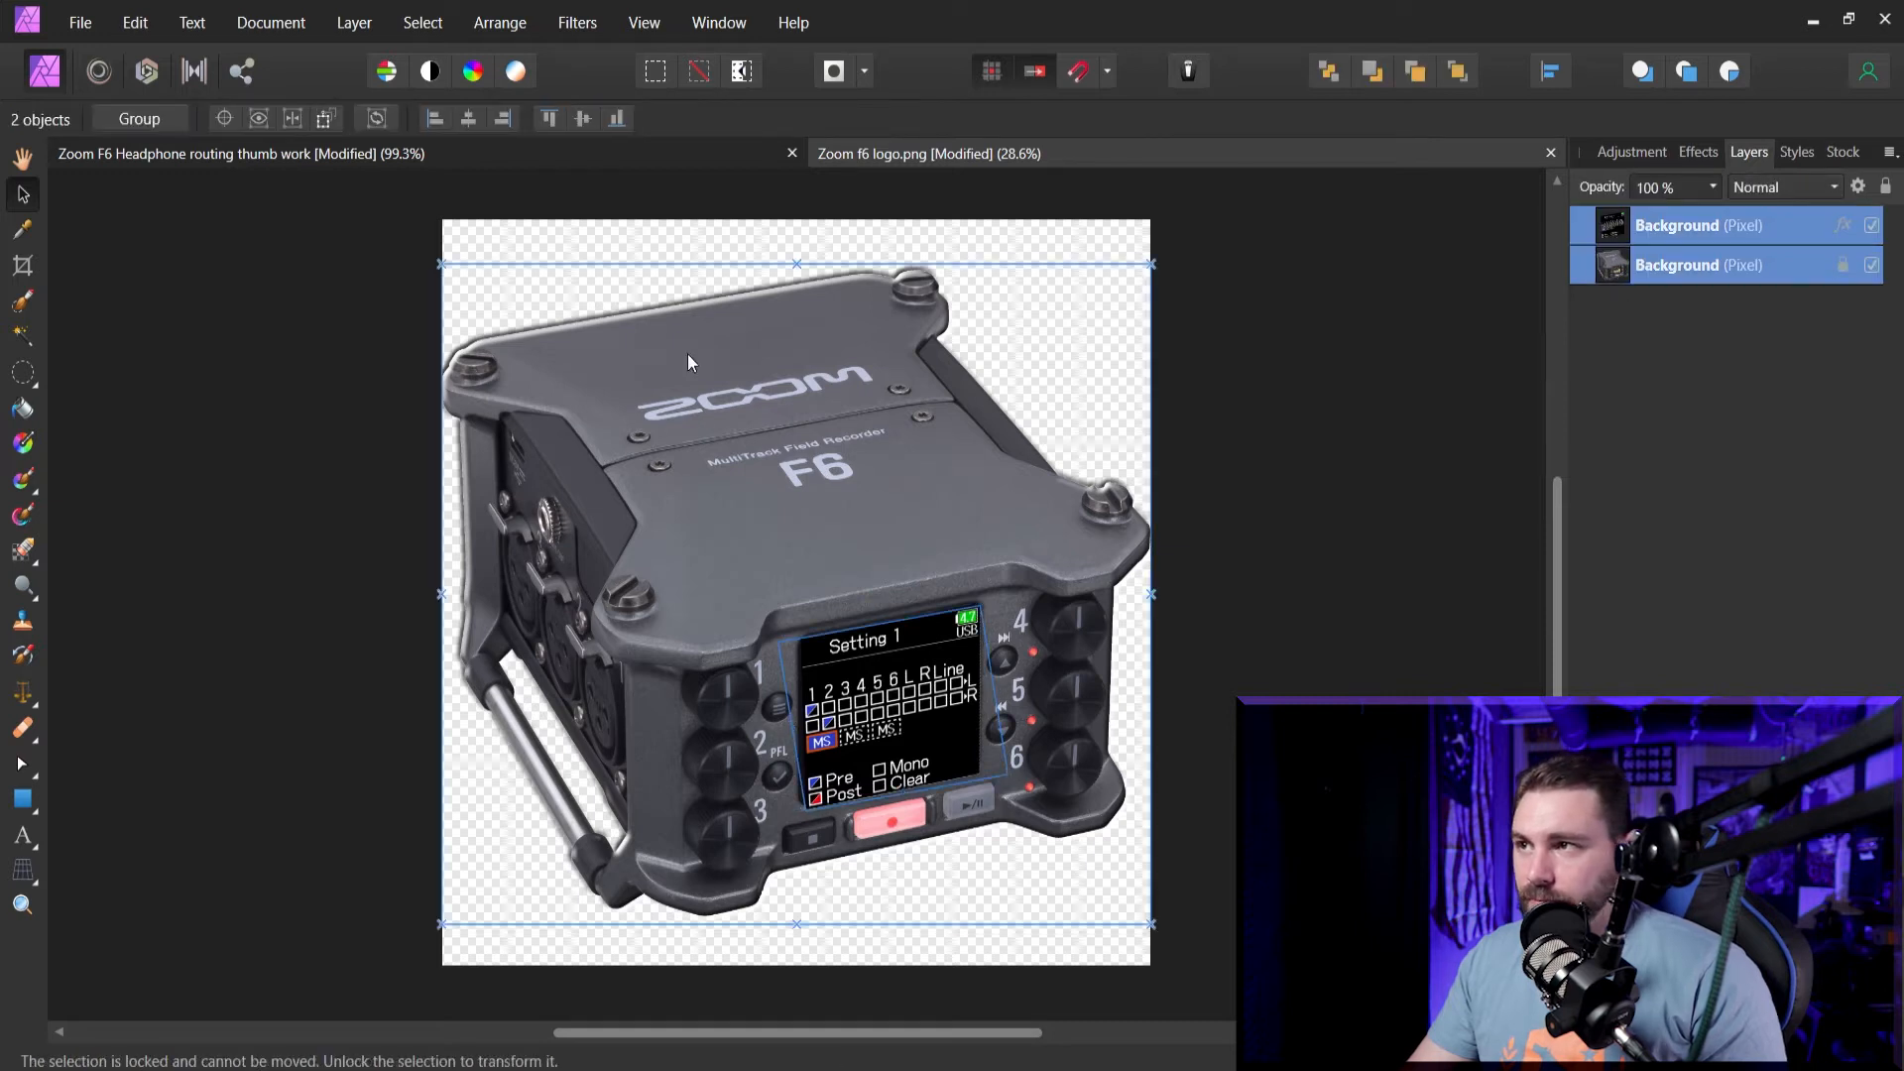
click(1841, 265)
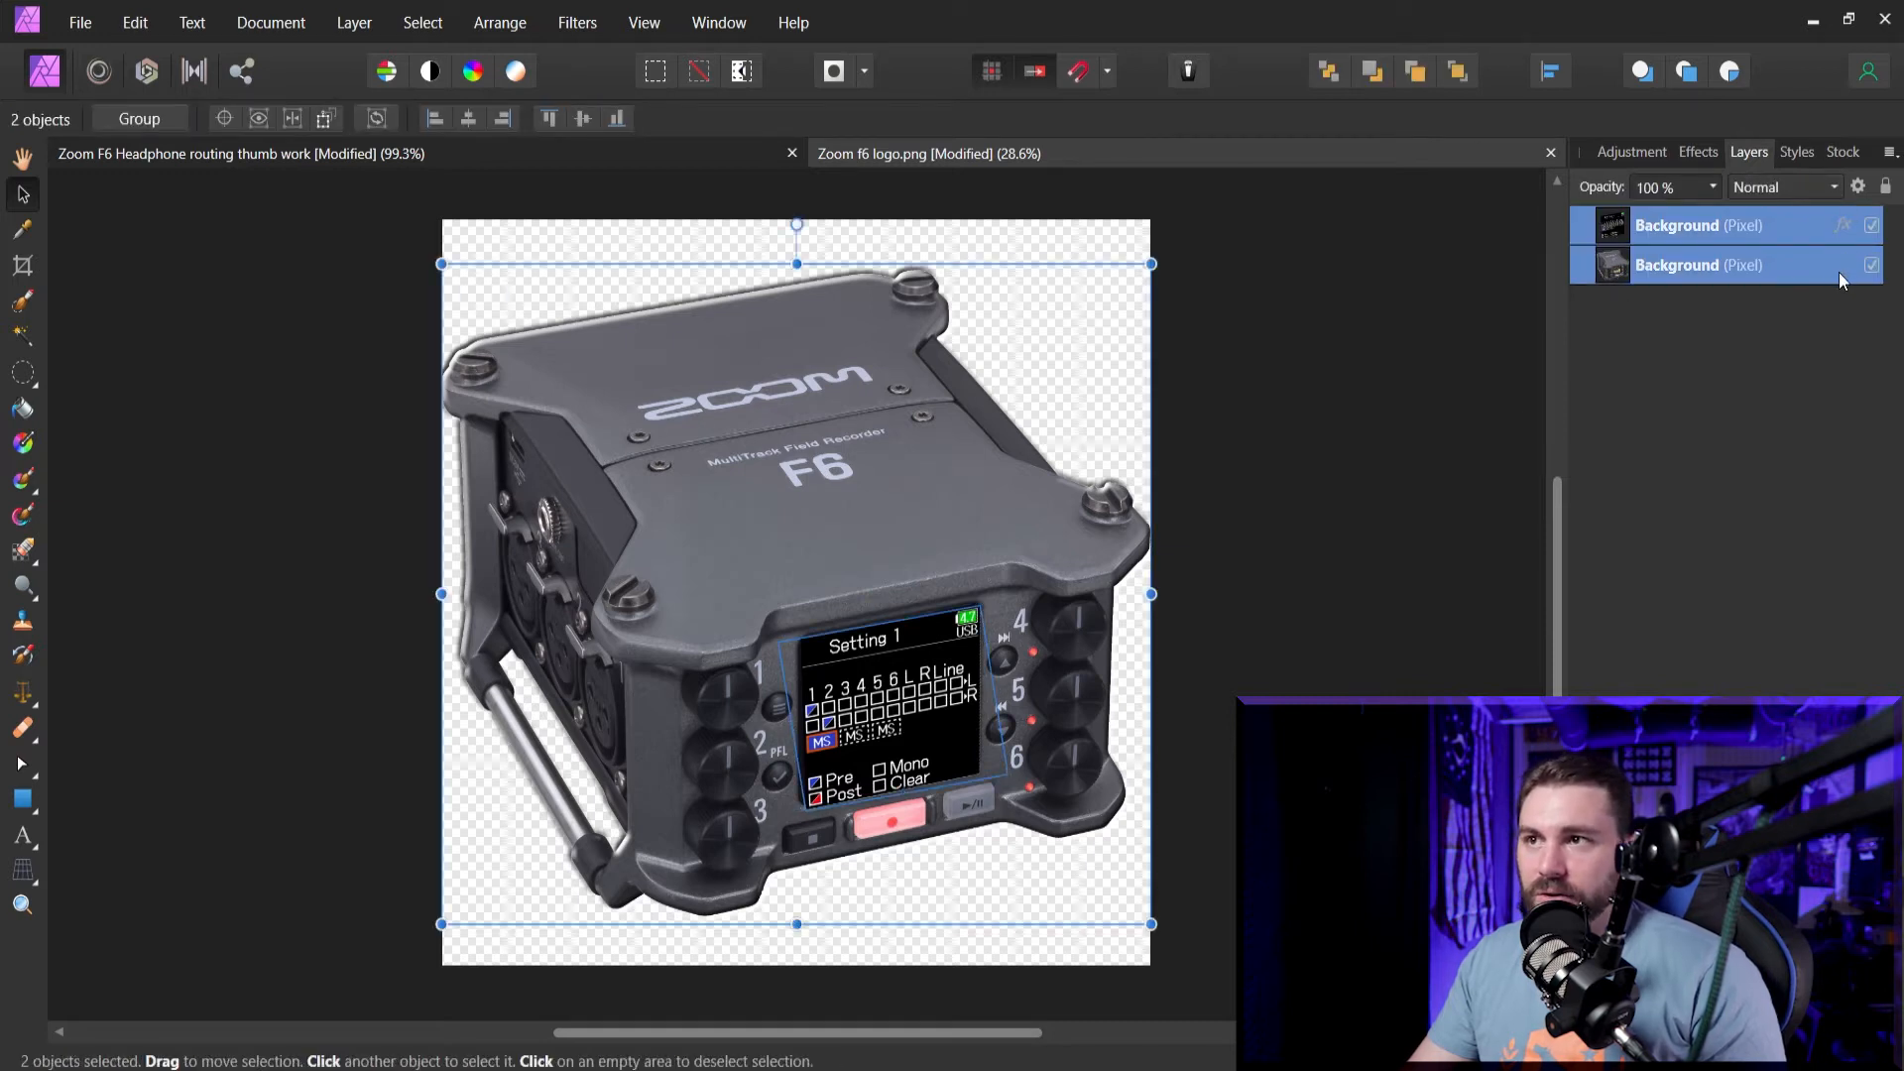
drag(1151, 264, 867, 551)
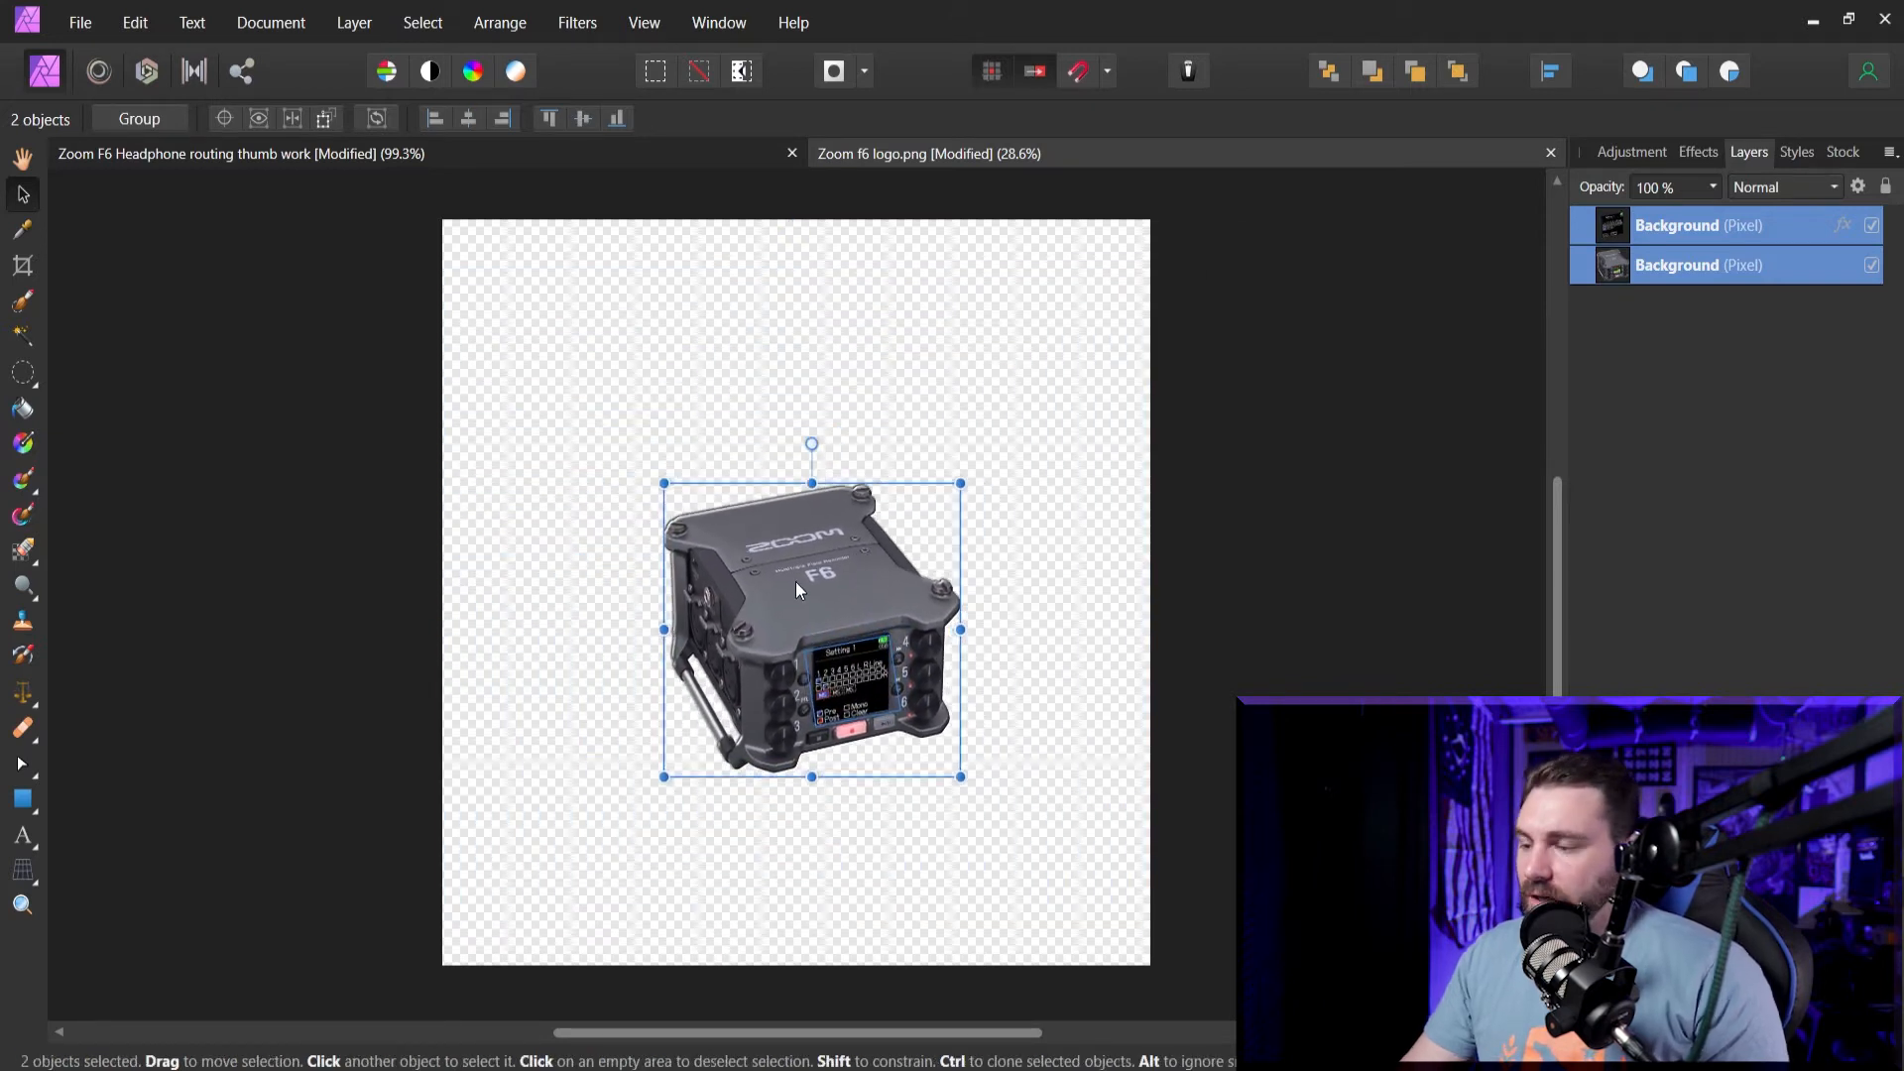
Paste the F6 and its menu screen into the thumbnail, hide the old recorder layers, and fit the pasted device below "Roulette".
click(531, 164)
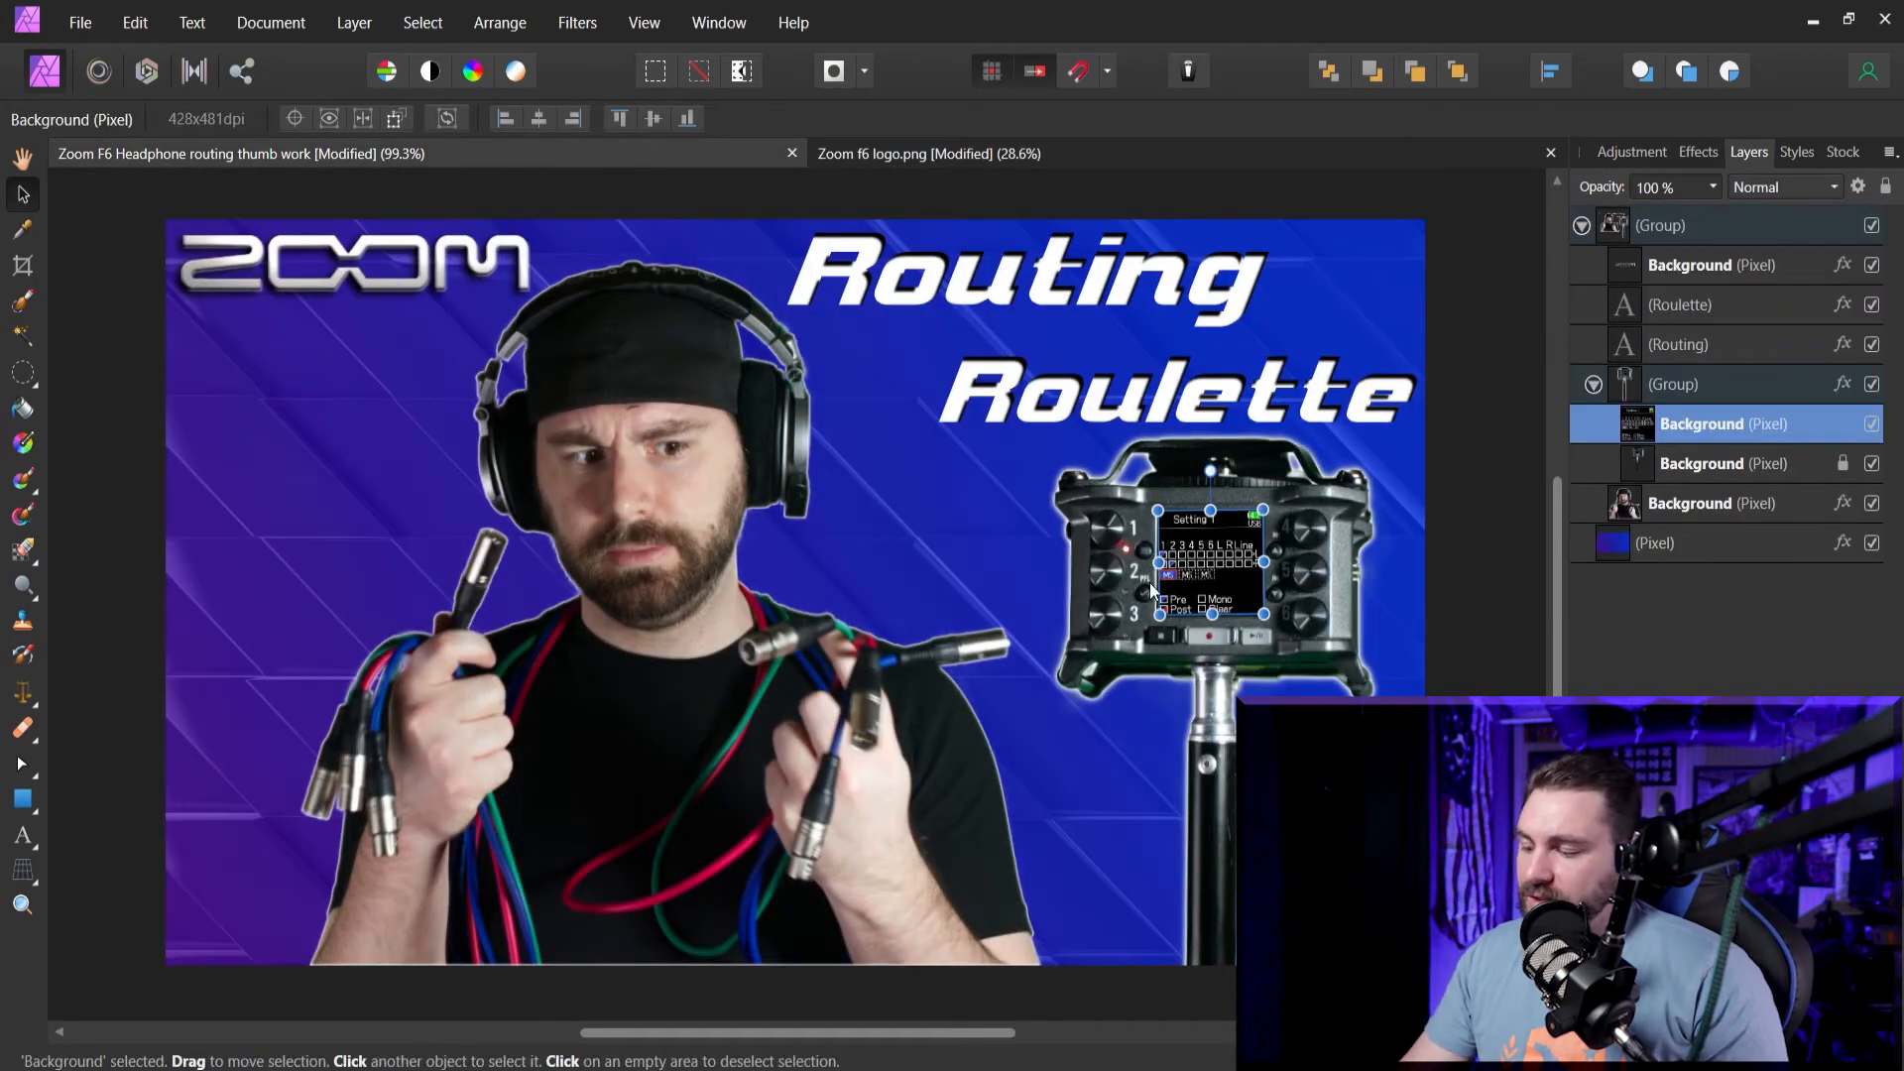
key(ctrl+v)
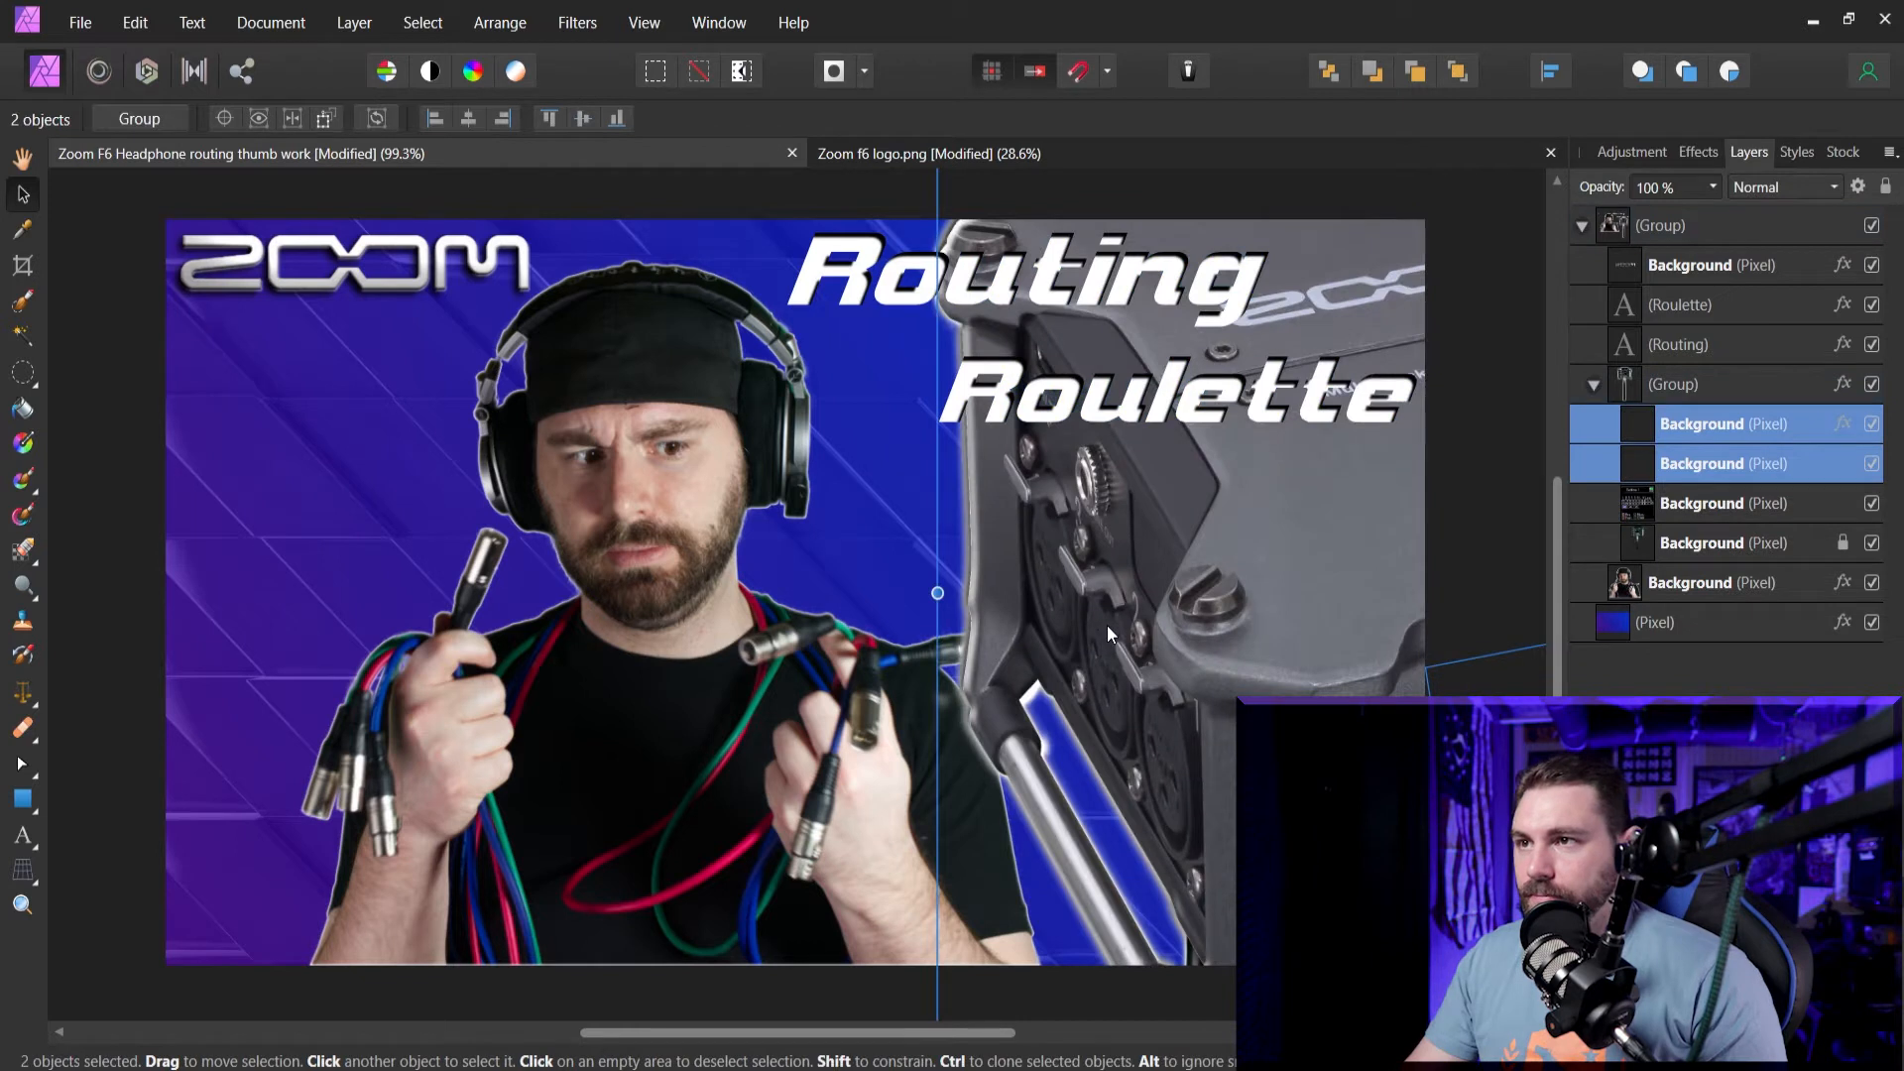
scroll(1142, 545, down, 4)
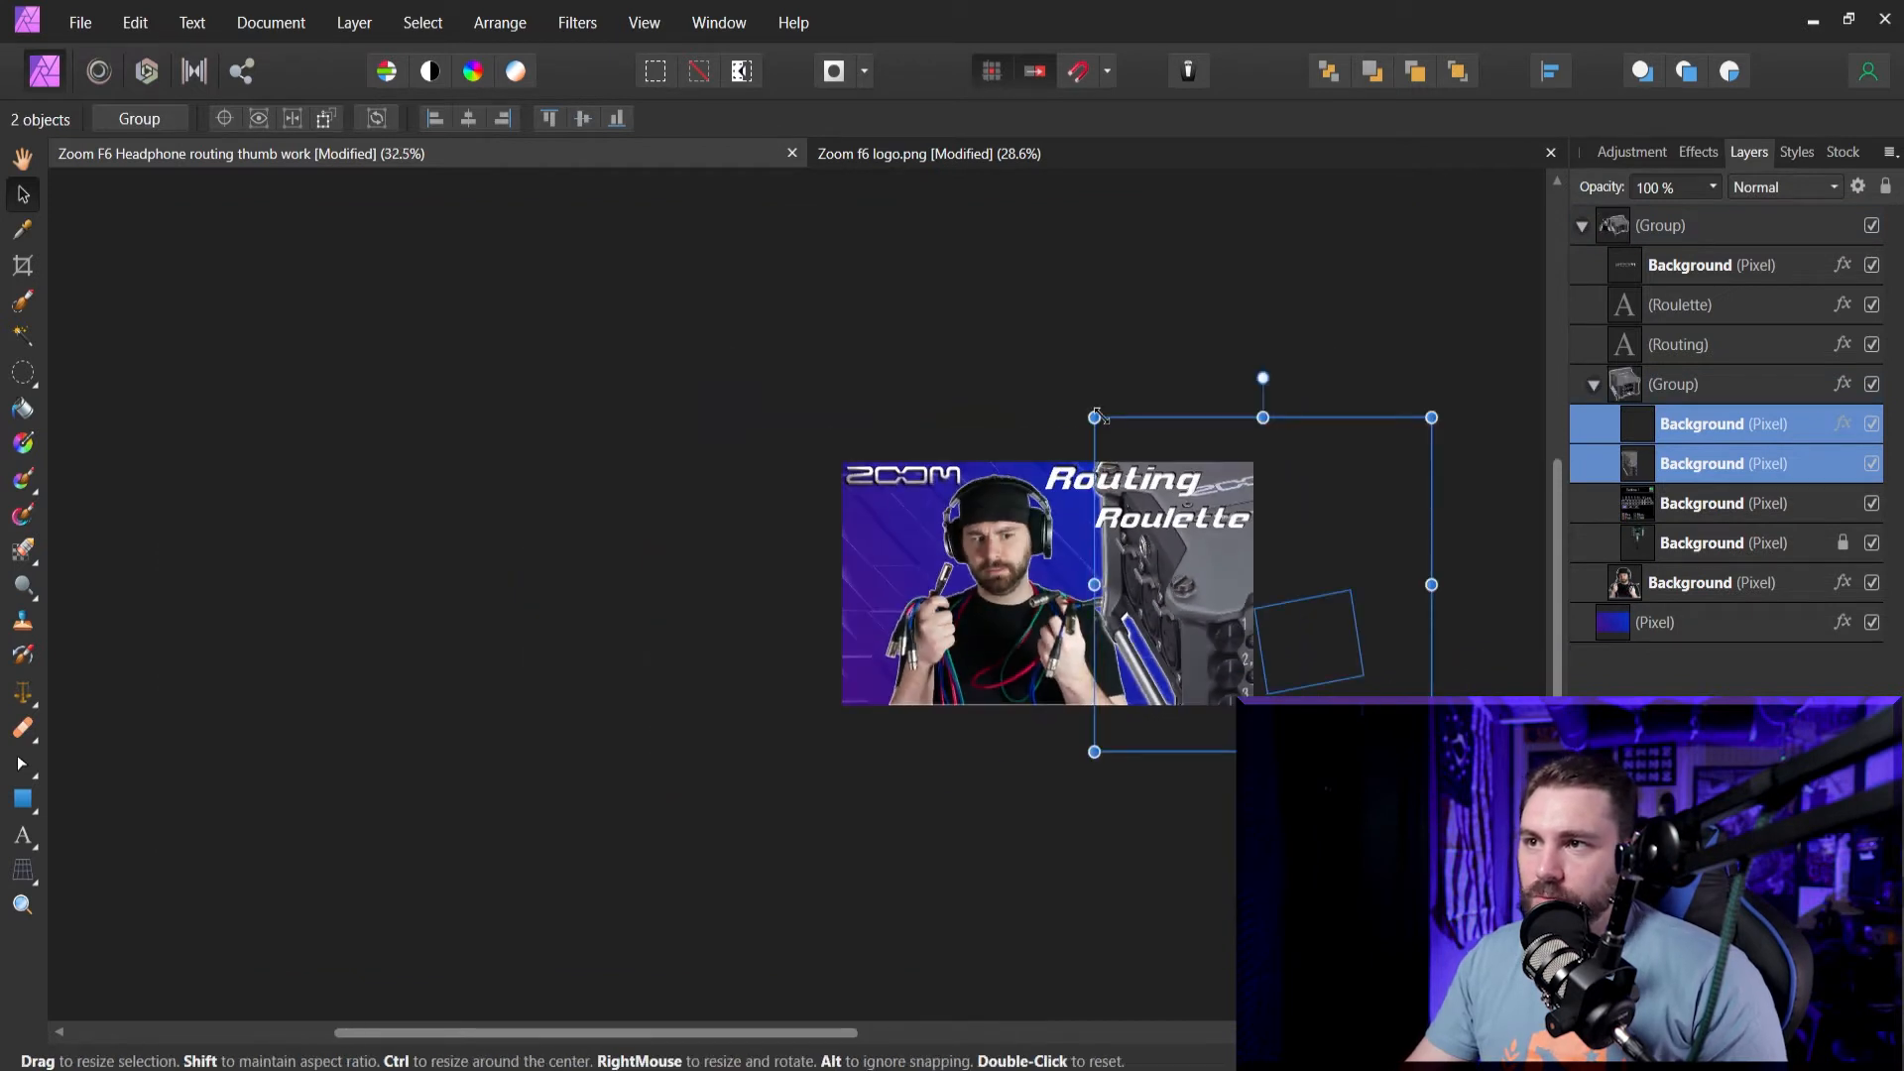
drag(1143, 443, 1386, 635)
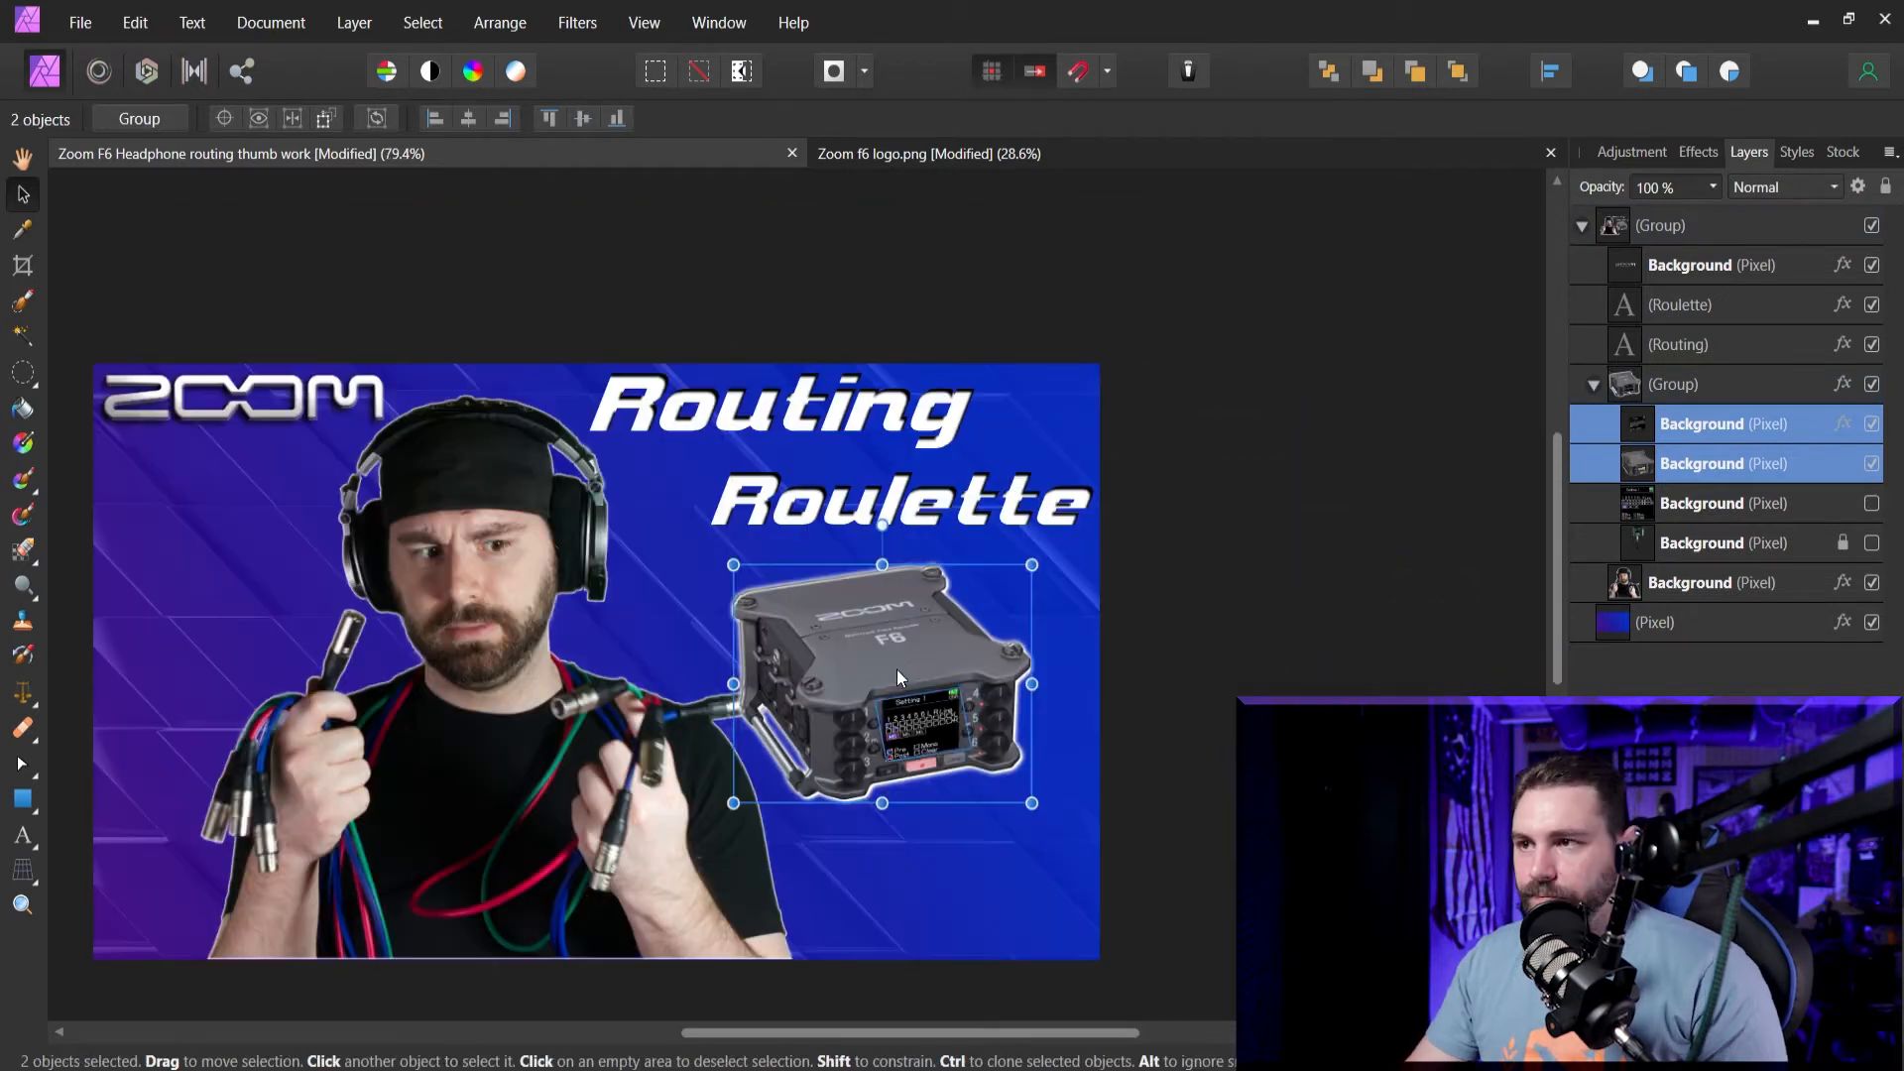
drag(896, 669, 944, 668)
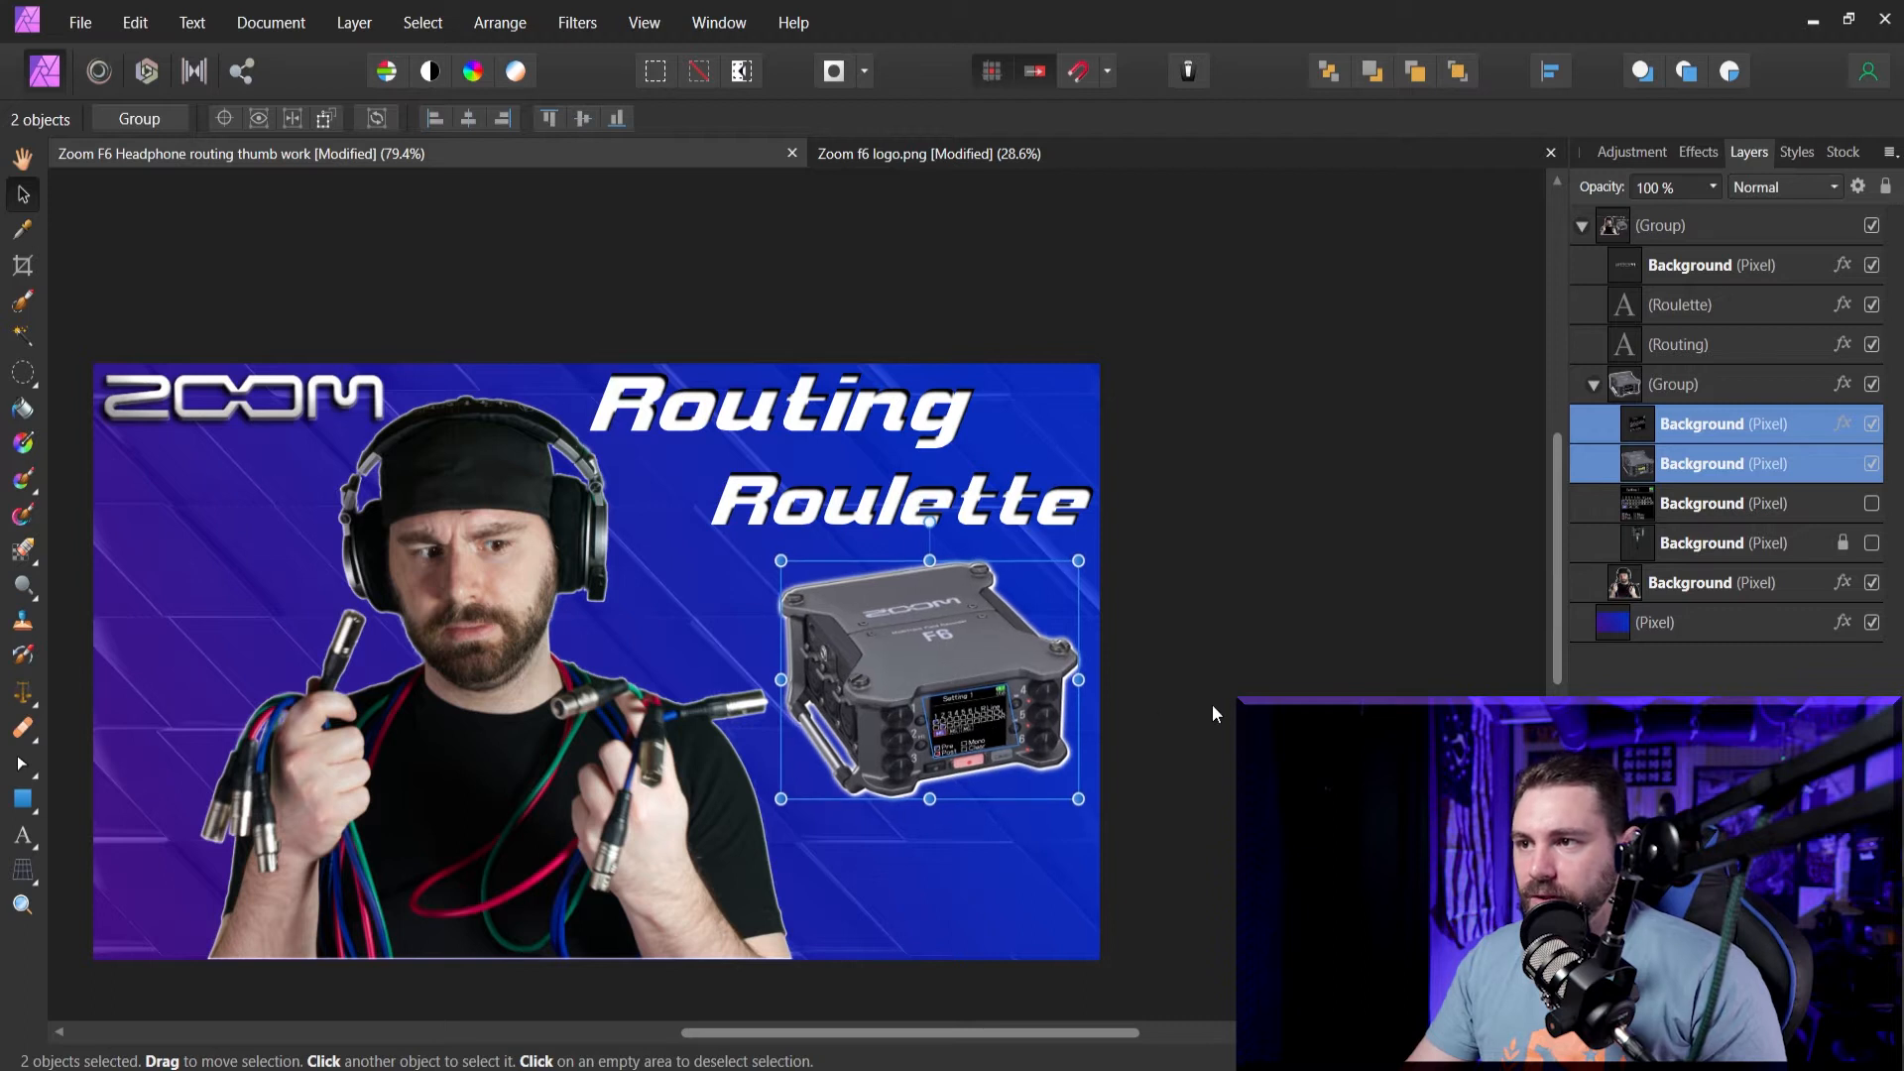
click(1259, 679)
scroll(960, 722, left, 3)
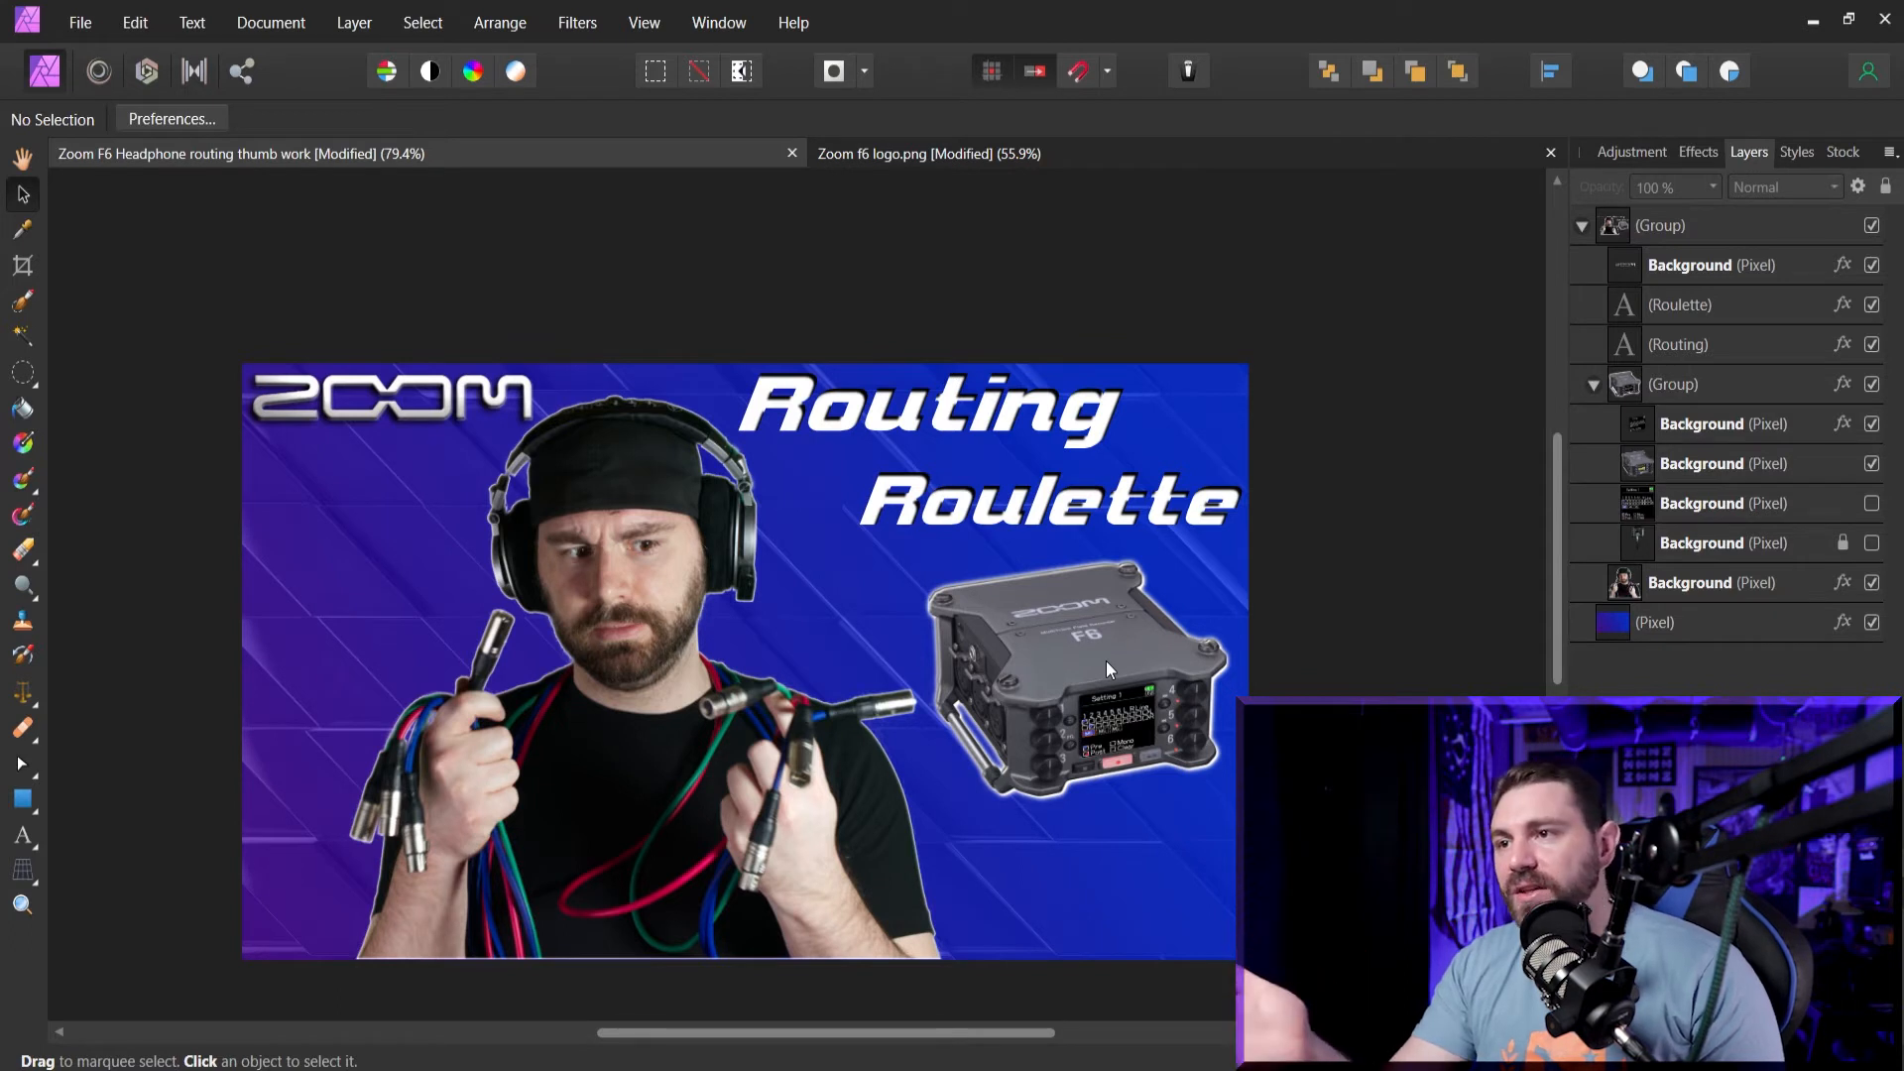
Enlarge the F6 and its menu screen together and shift them to fill the space beside the man.
click(1651, 426)
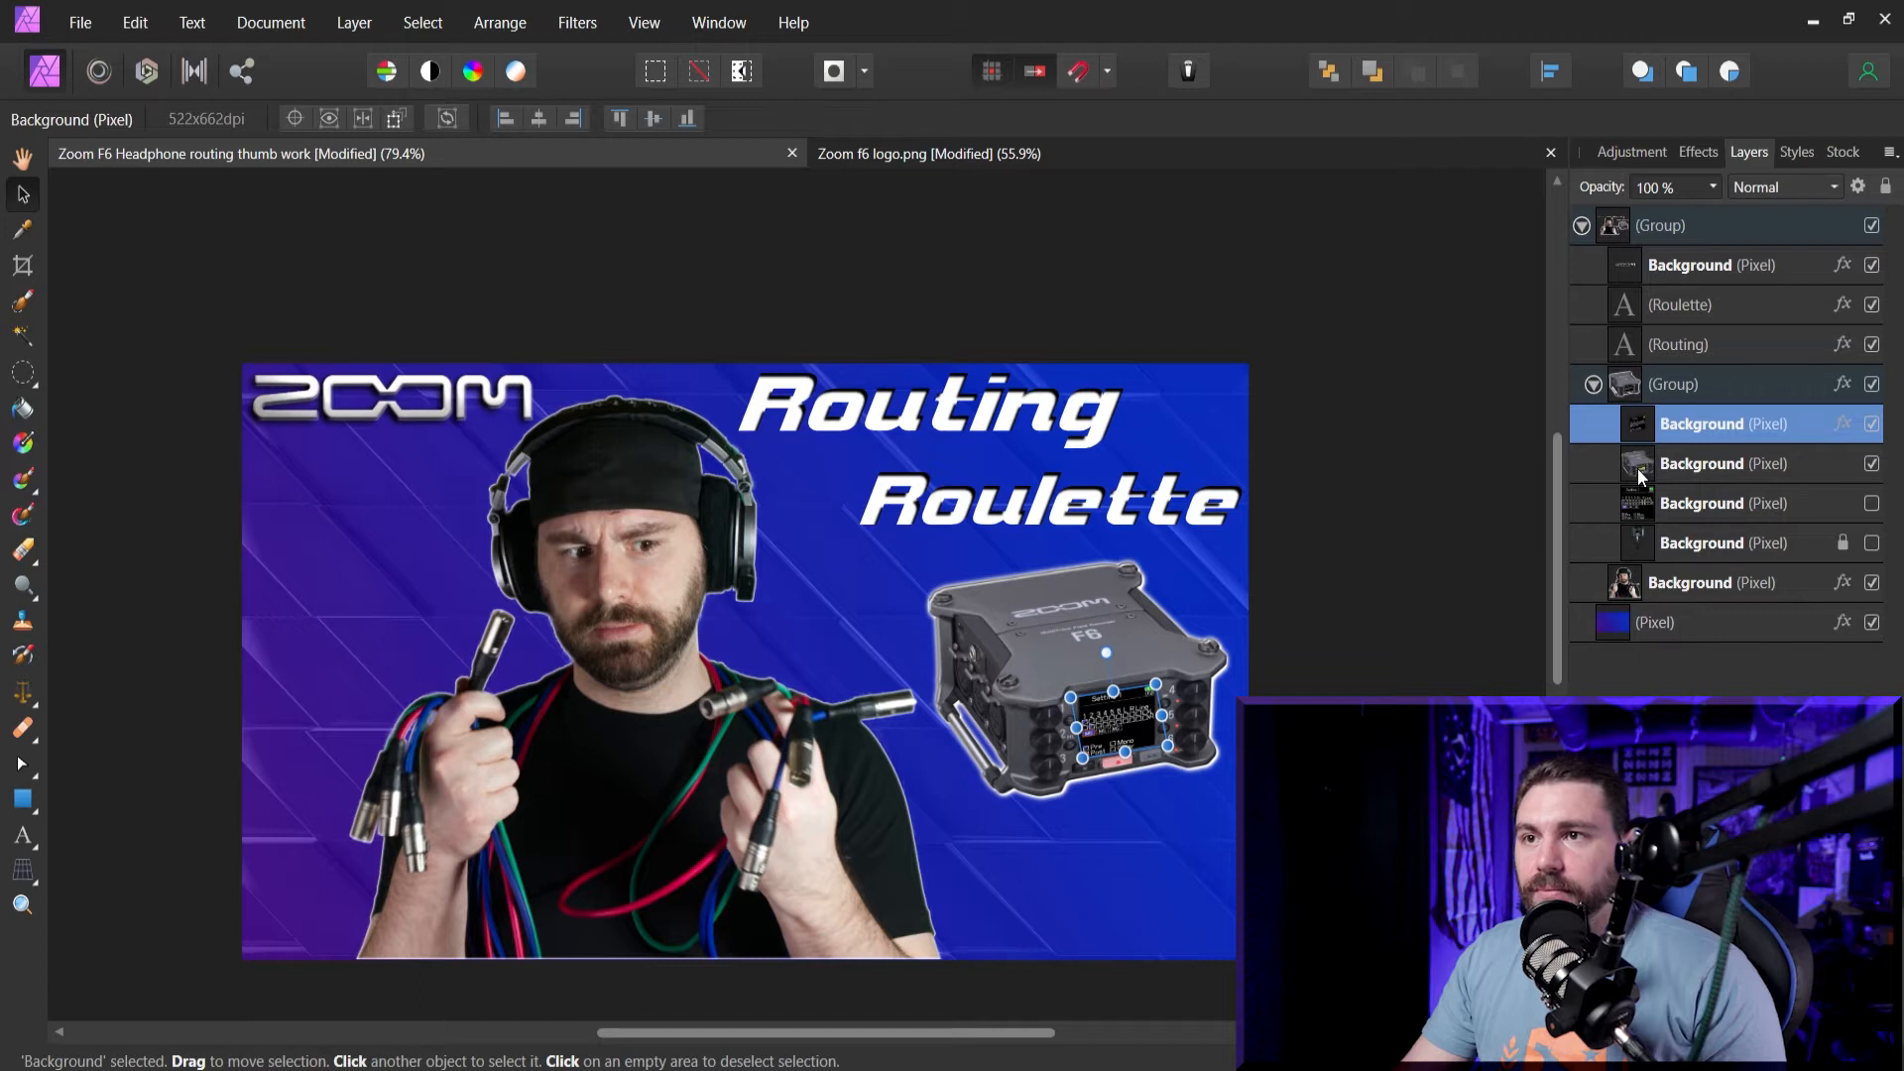
shift+click(1638, 474)
drag(929, 798, 847, 896)
mouse_move(990, 699)
mouse_down()
mouse_move(1001, 731)
mouse_move(982, 709)
mouse_up()
Move the photo of the man to the left to make room for the enlarged F6.
click(632, 735)
drag(623, 739, 573, 752)
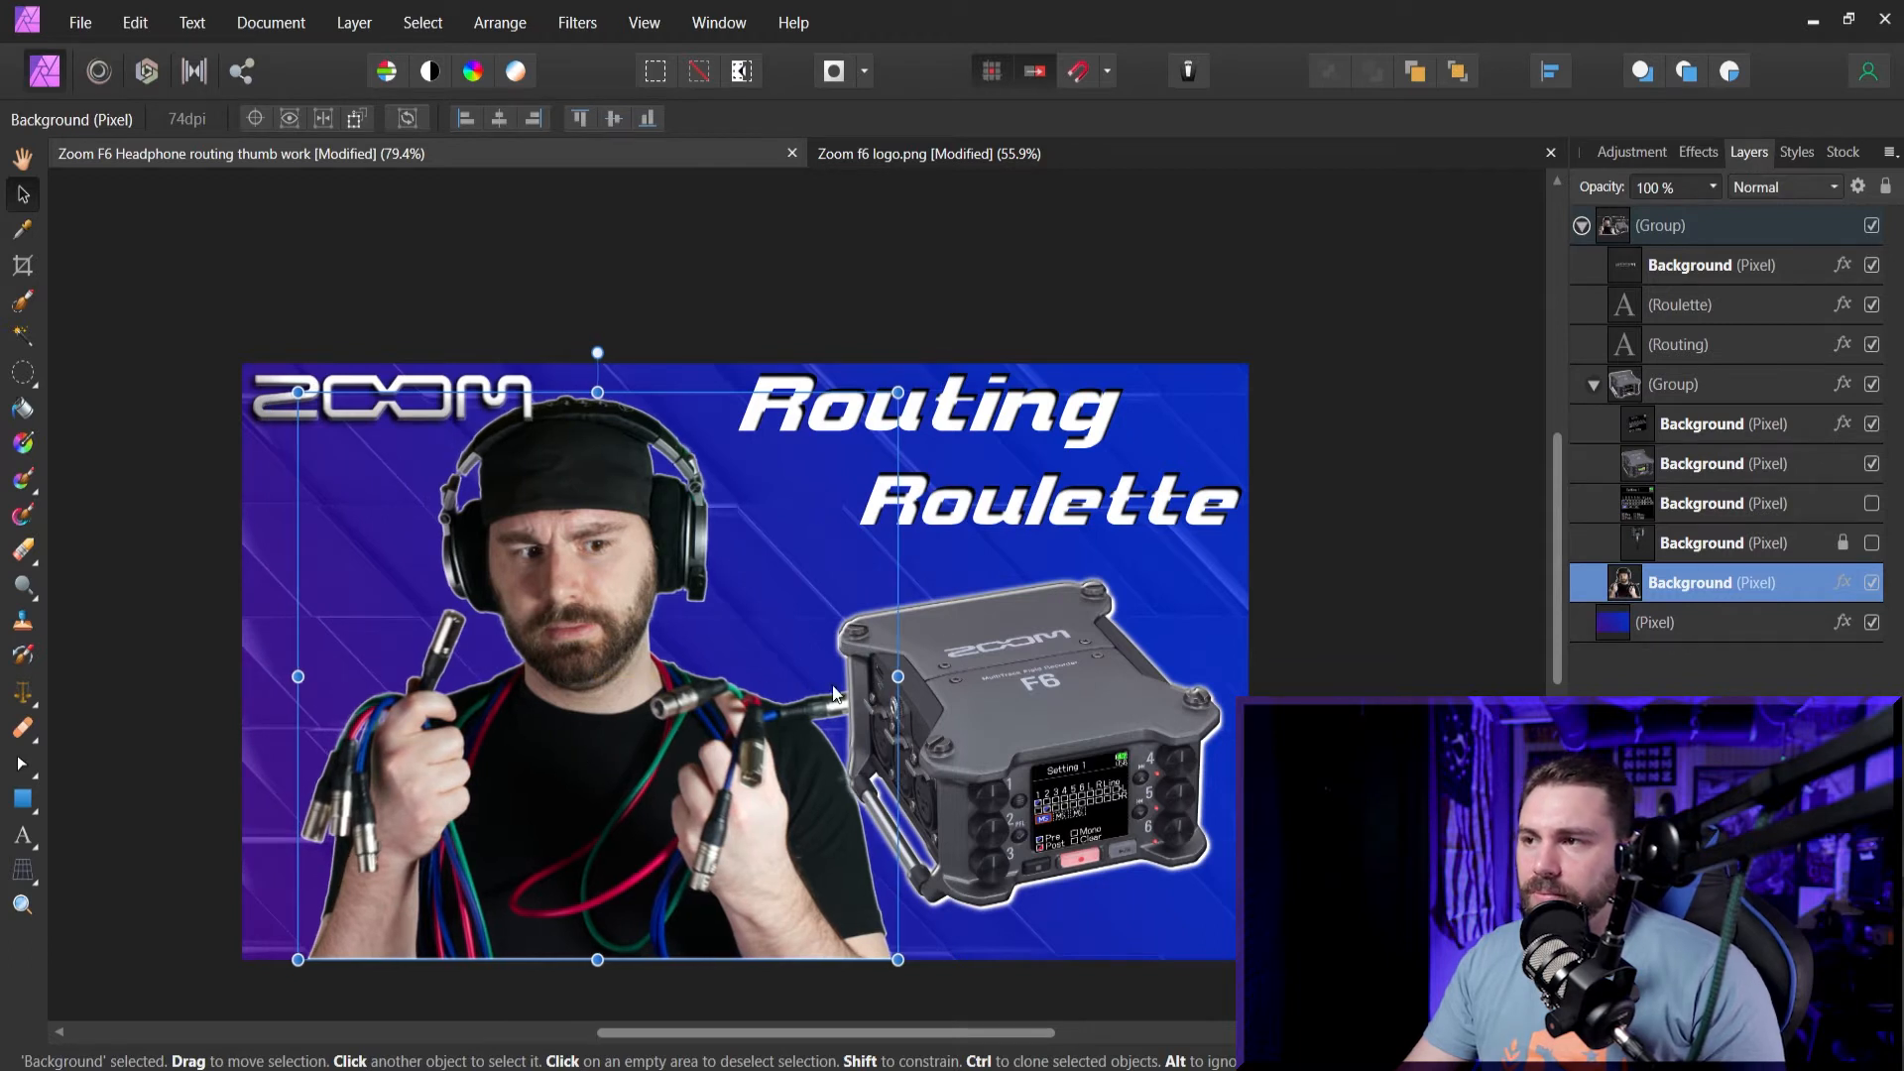
mouse_move(661, 776)
mouse_down()
mouse_move(633, 782)
mouse_move(653, 775)
mouse_up()
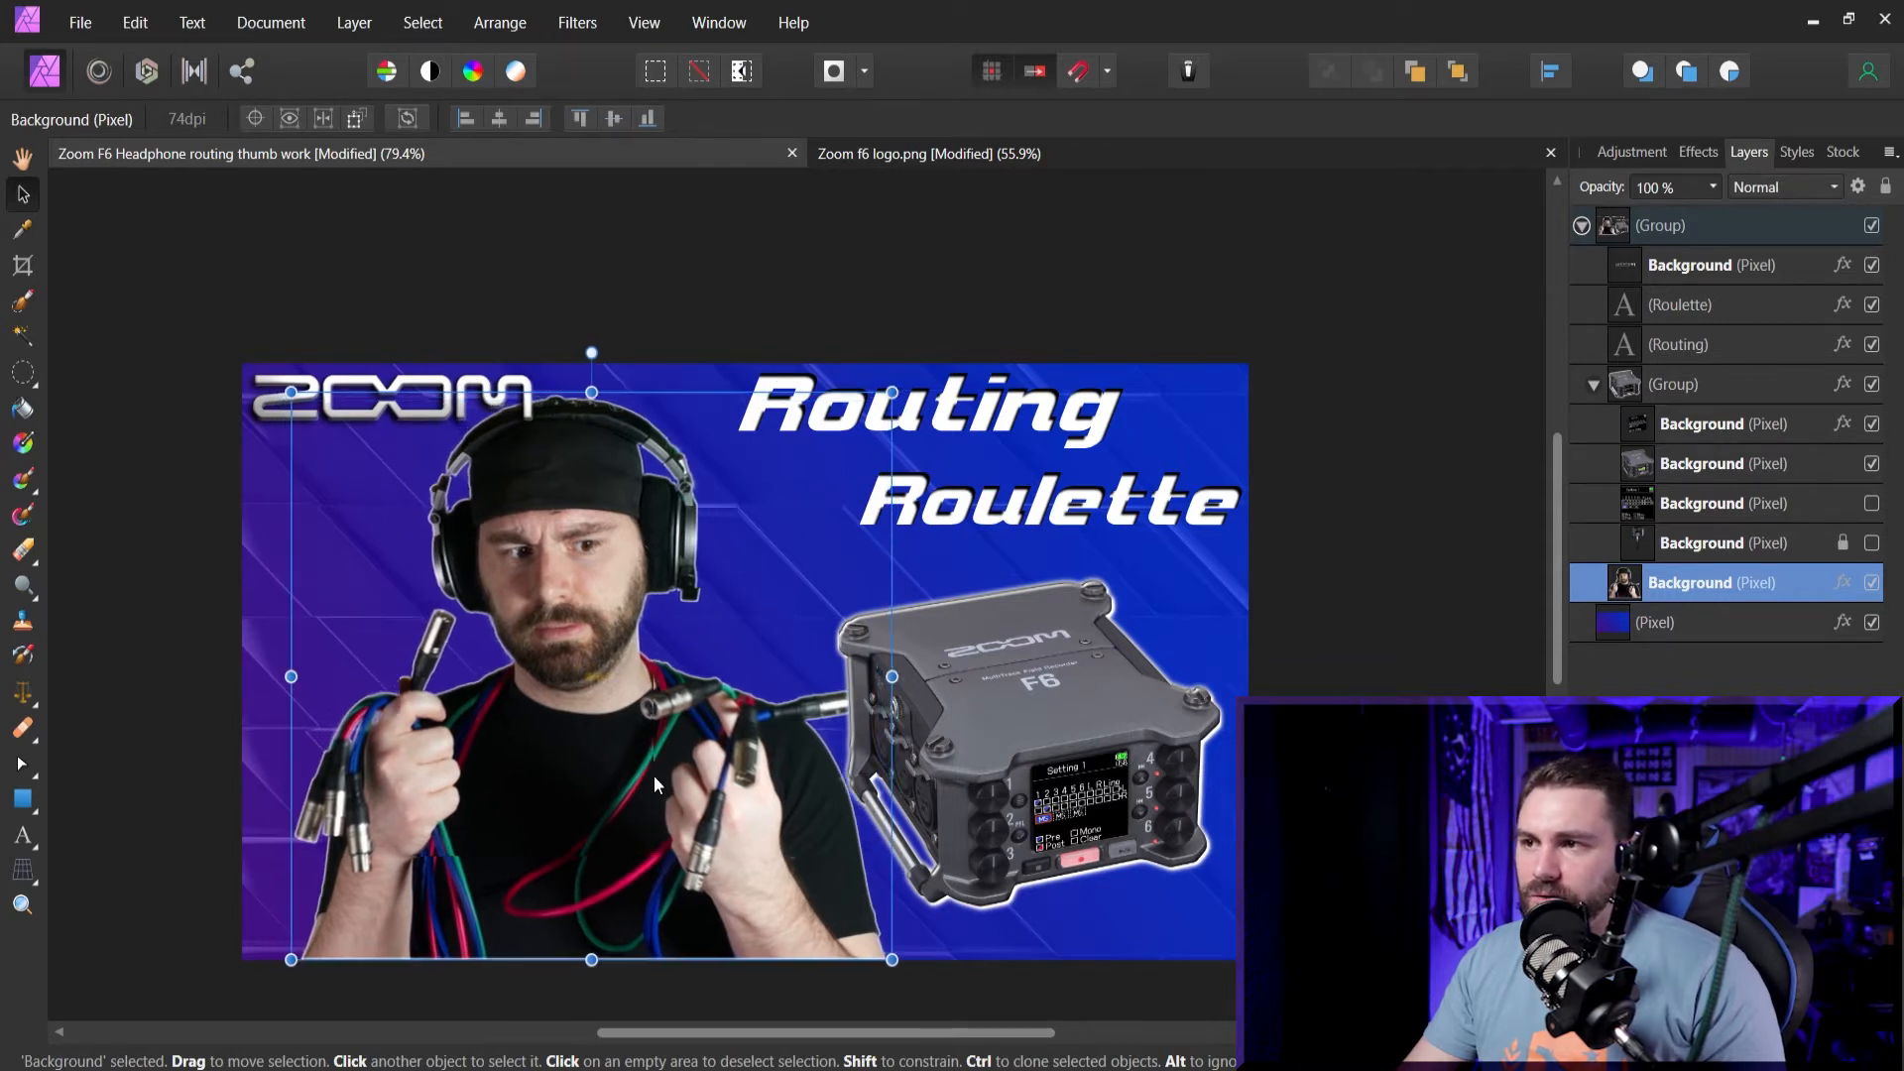
Scale the ZOOM logo in the thumbnail's corner down slightly so it clears the man's headphones, and deselect it.
click(420, 411)
drag(532, 418, 489, 411)
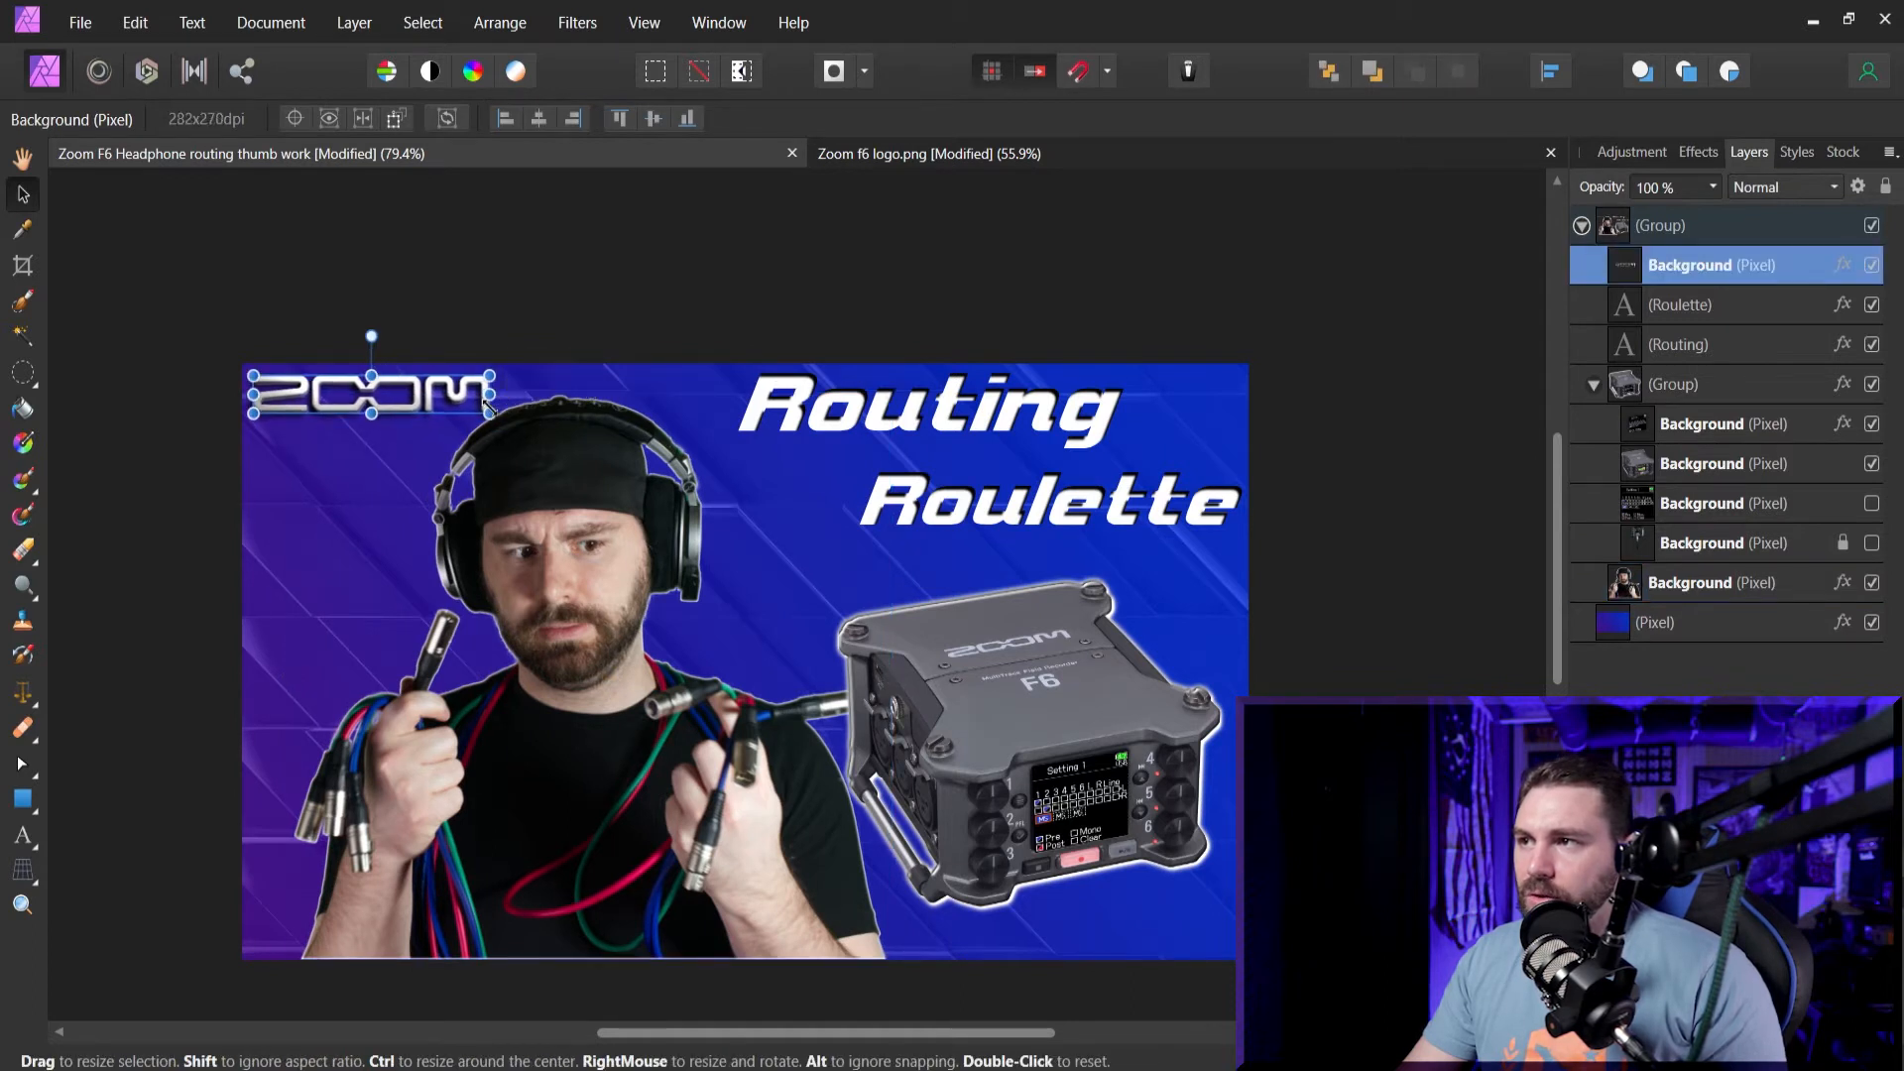
click(710, 409)
click(1472, 646)
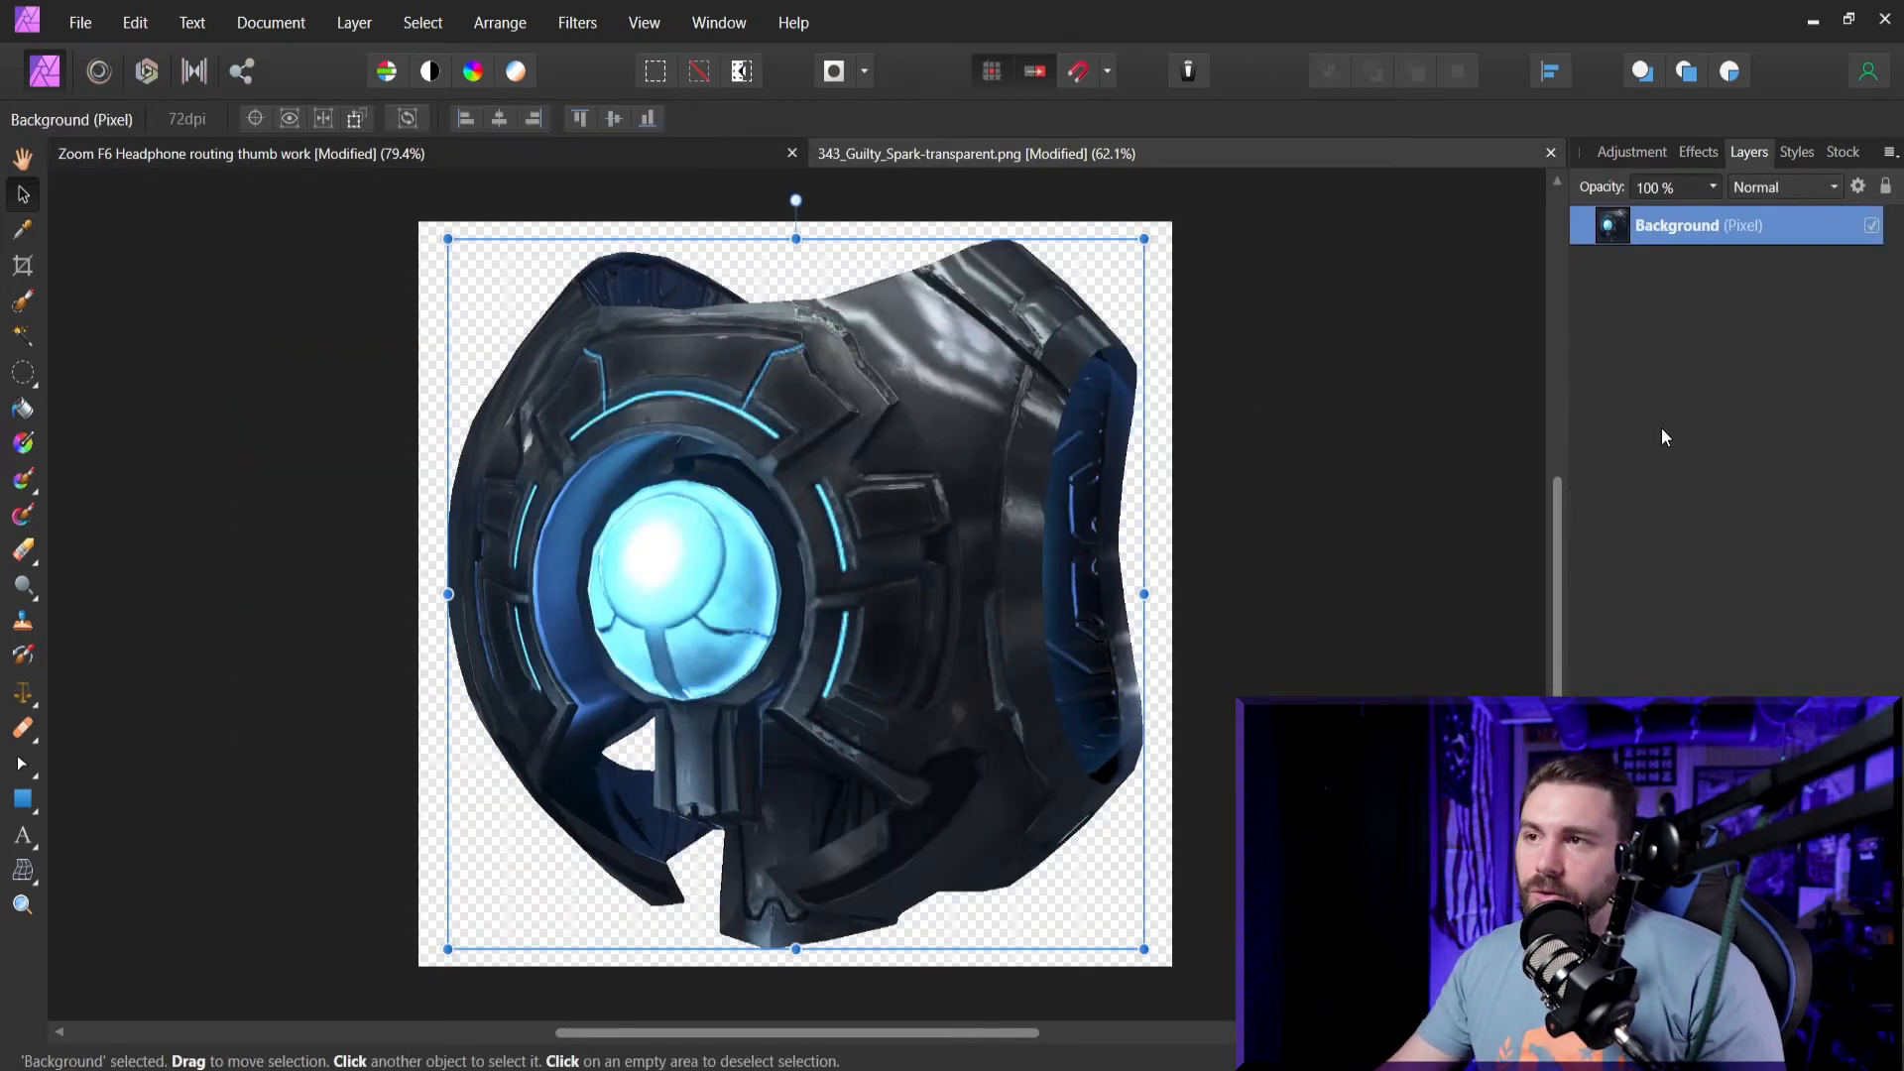
Scale the Guilty Spark image down to a bit over half size and center it on the canvas.
drag(1143, 239, 851, 458)
drag(776, 672, 908, 538)
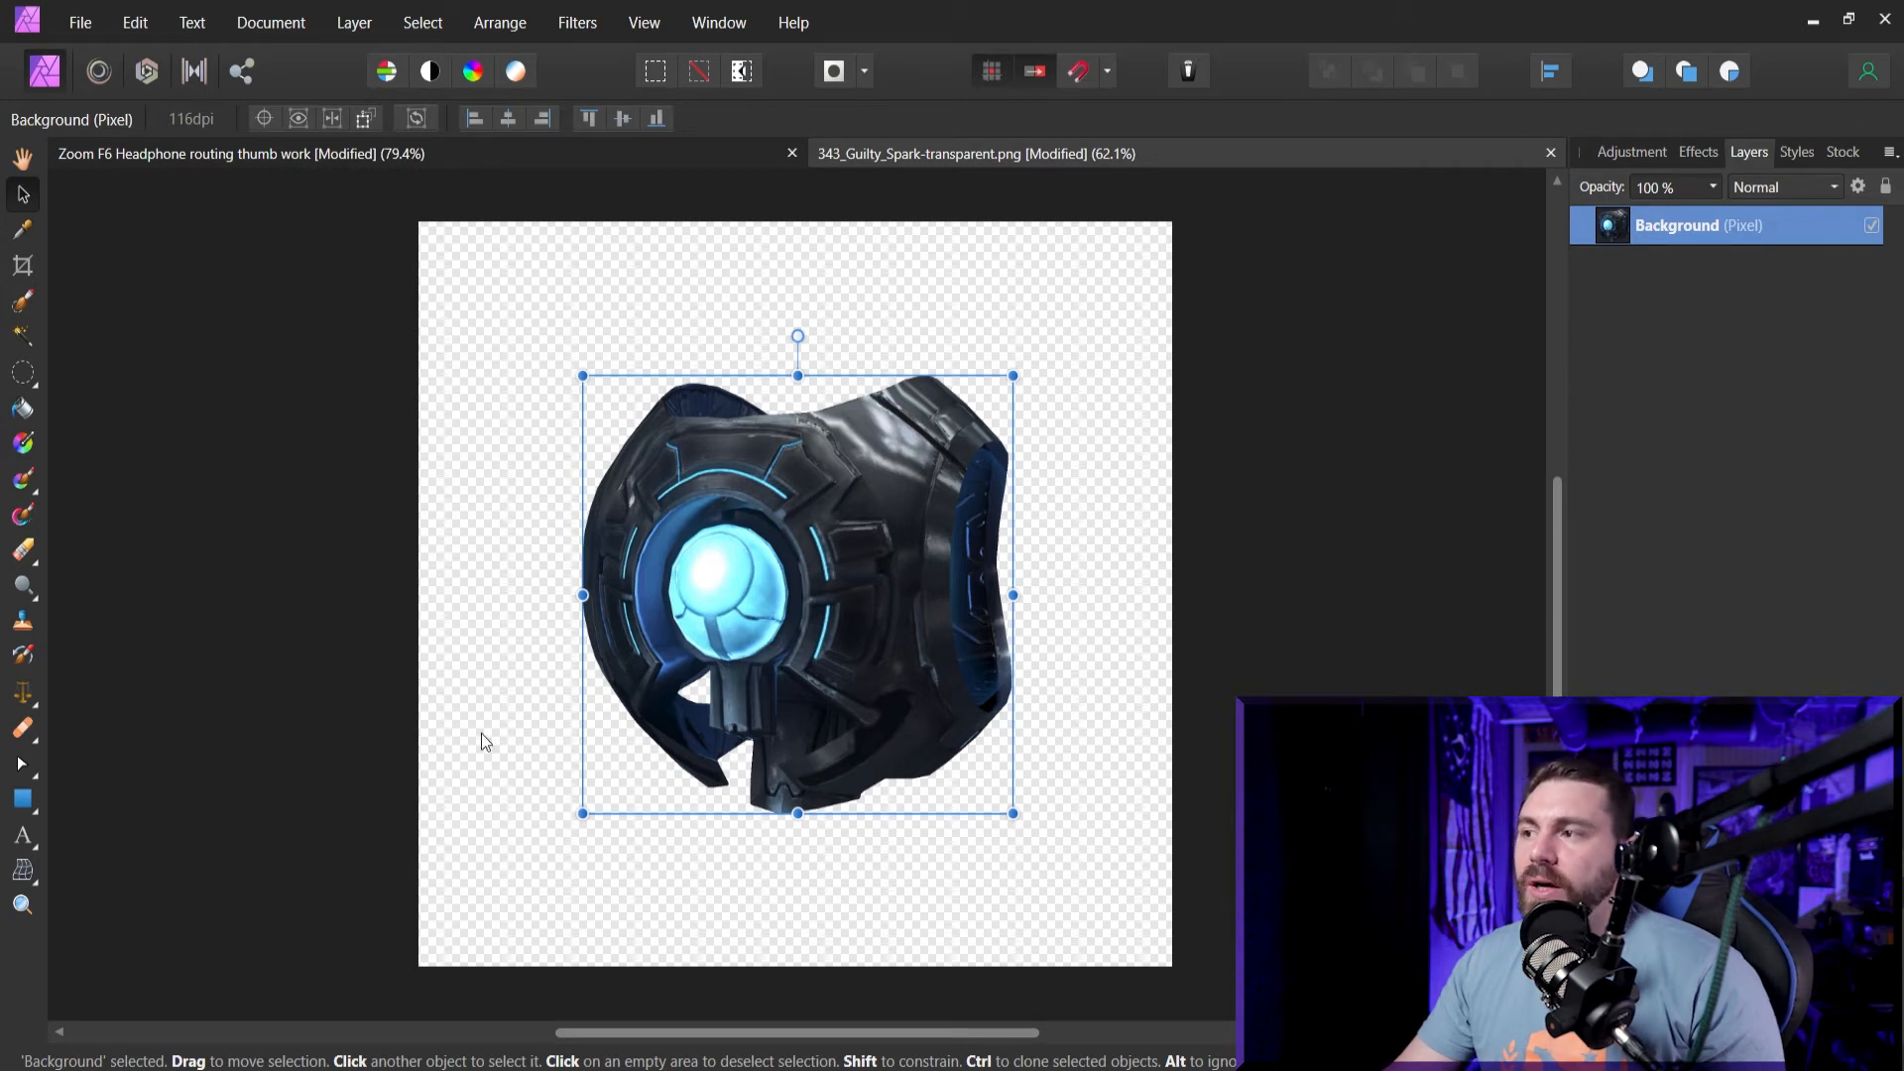
click(32, 876)
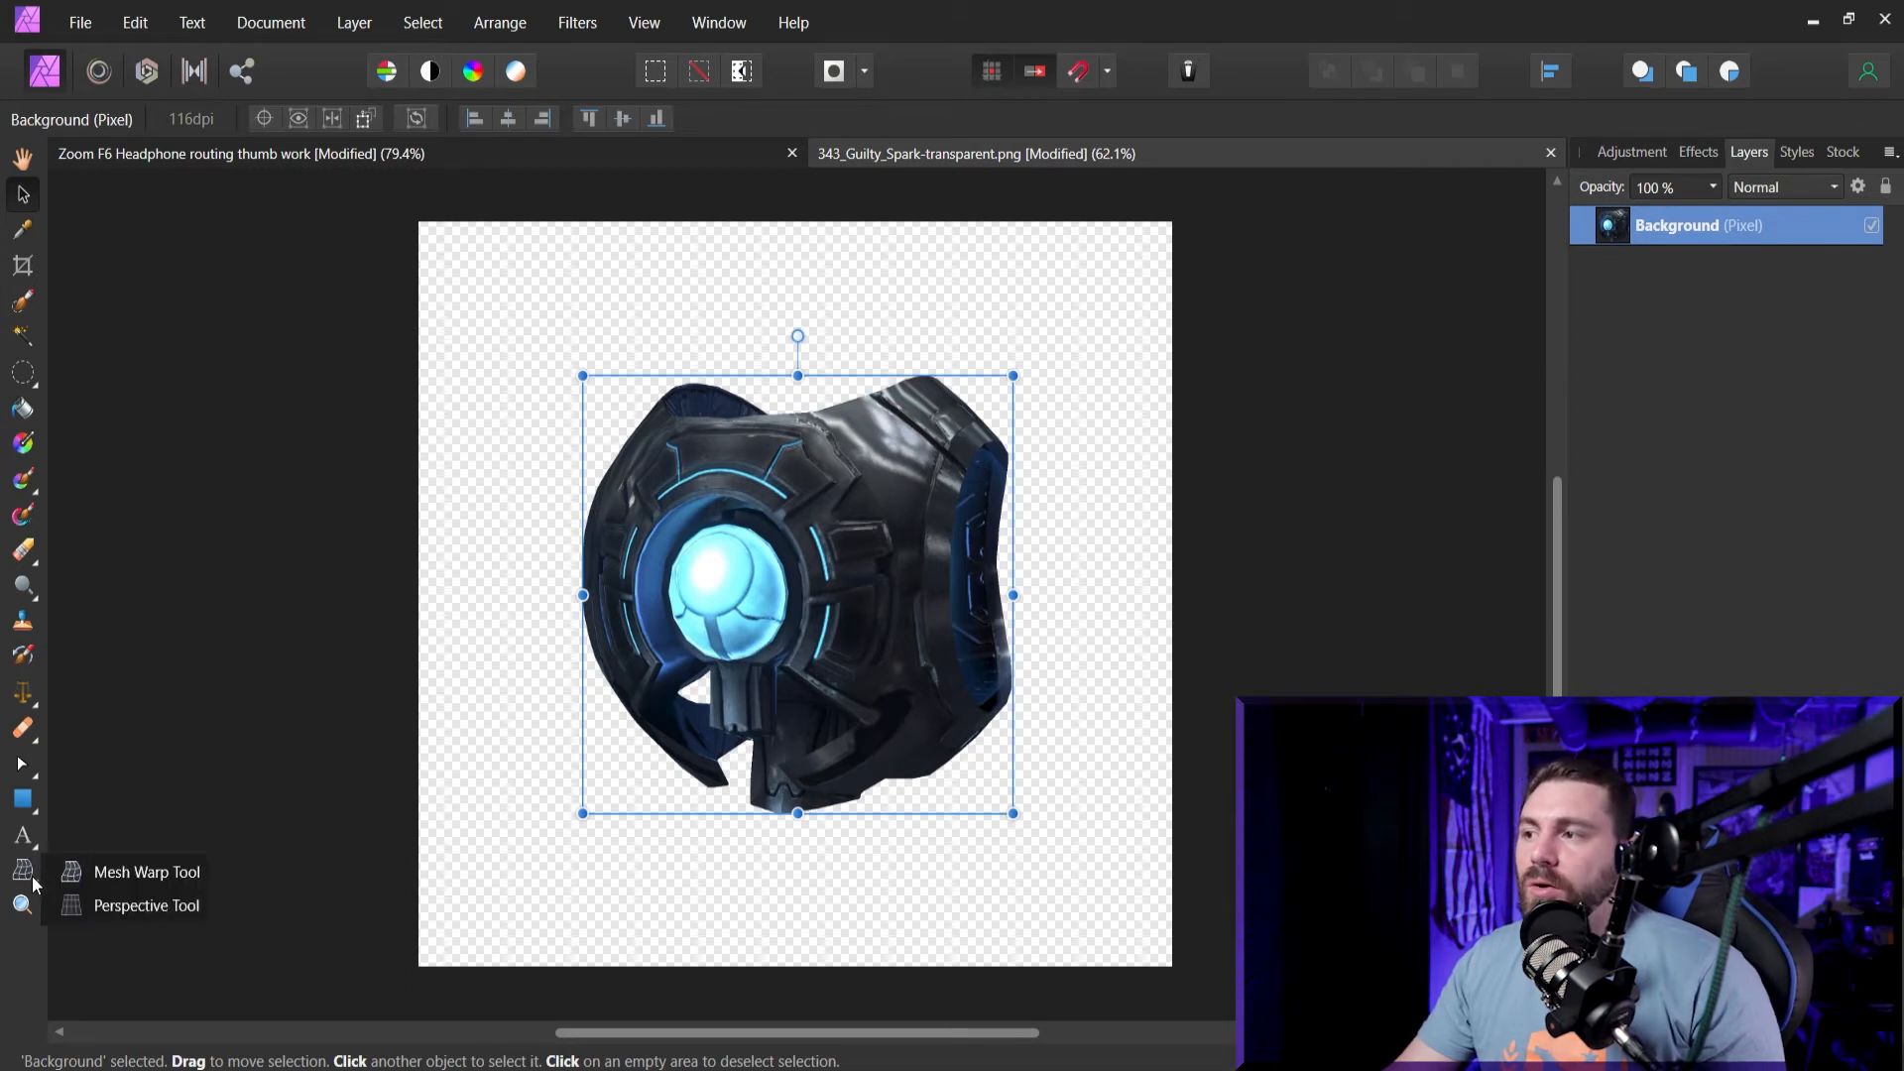
click(104, 877)
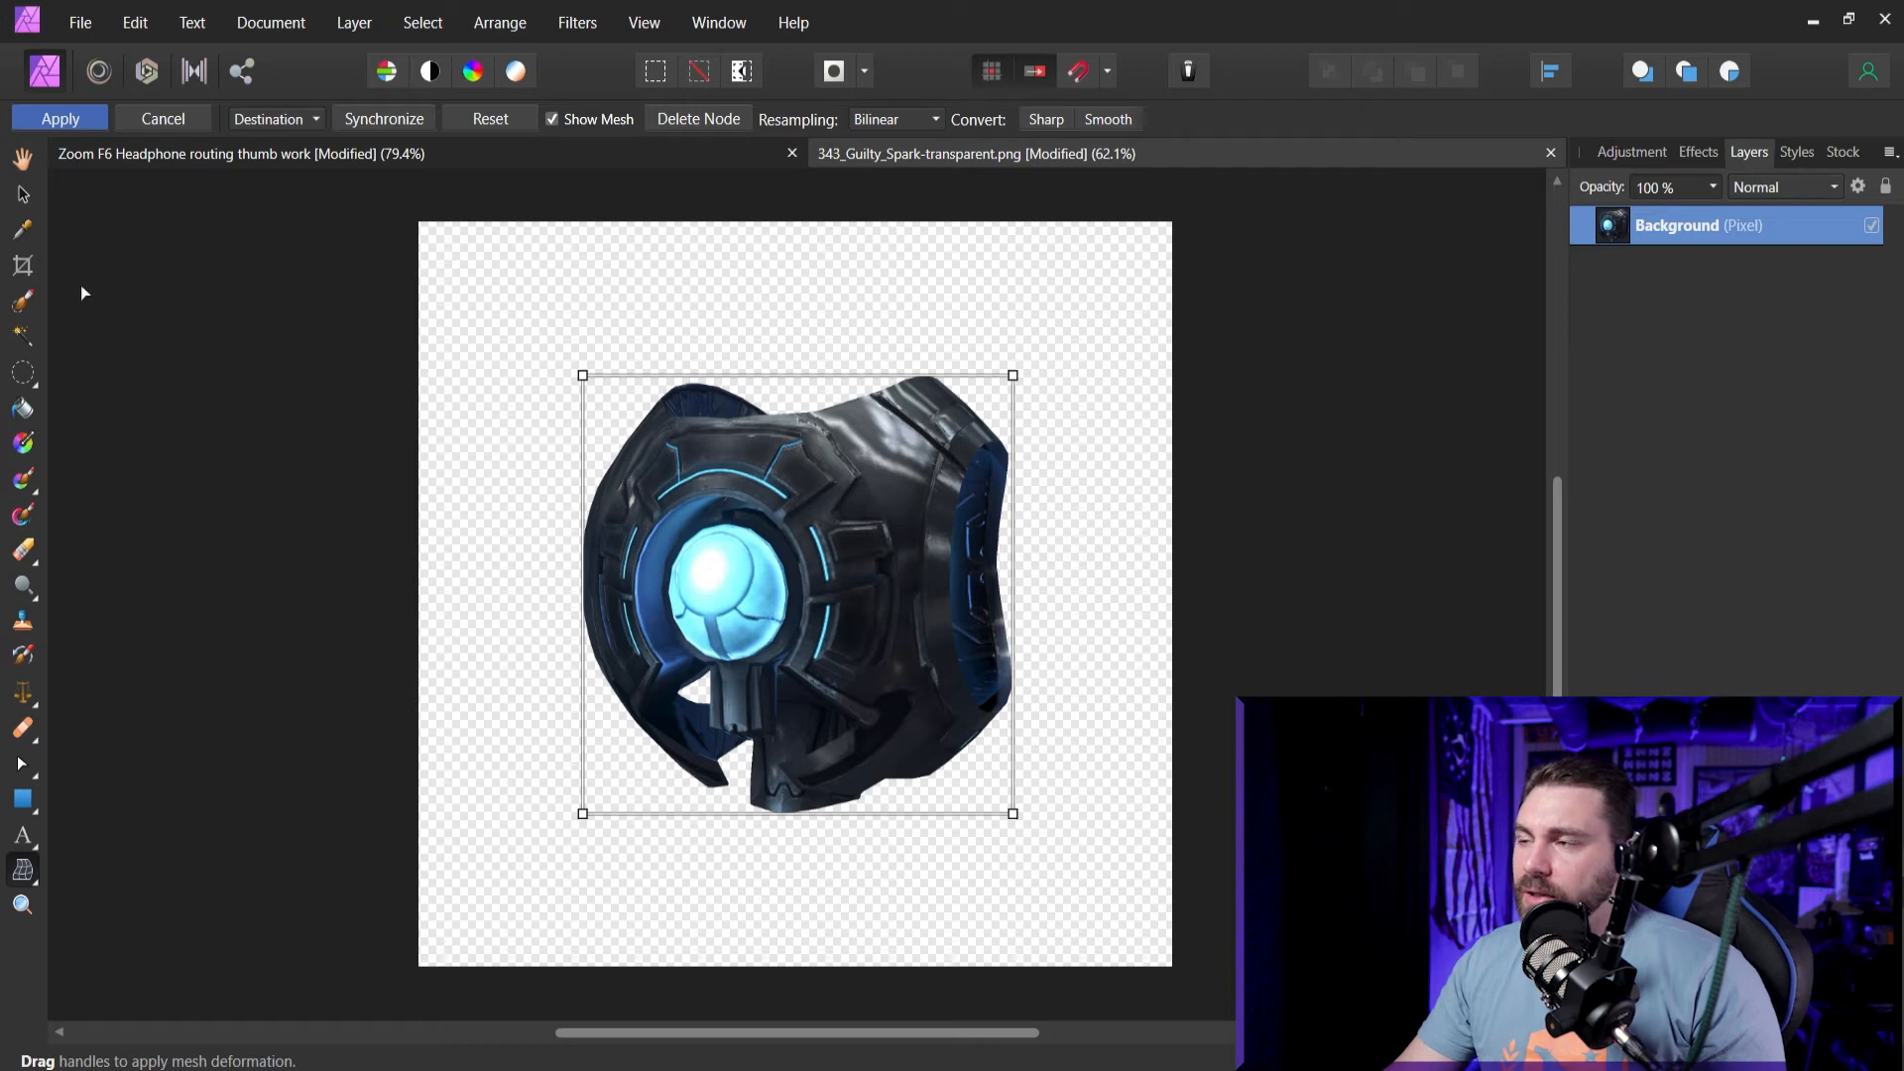
click(21, 198)
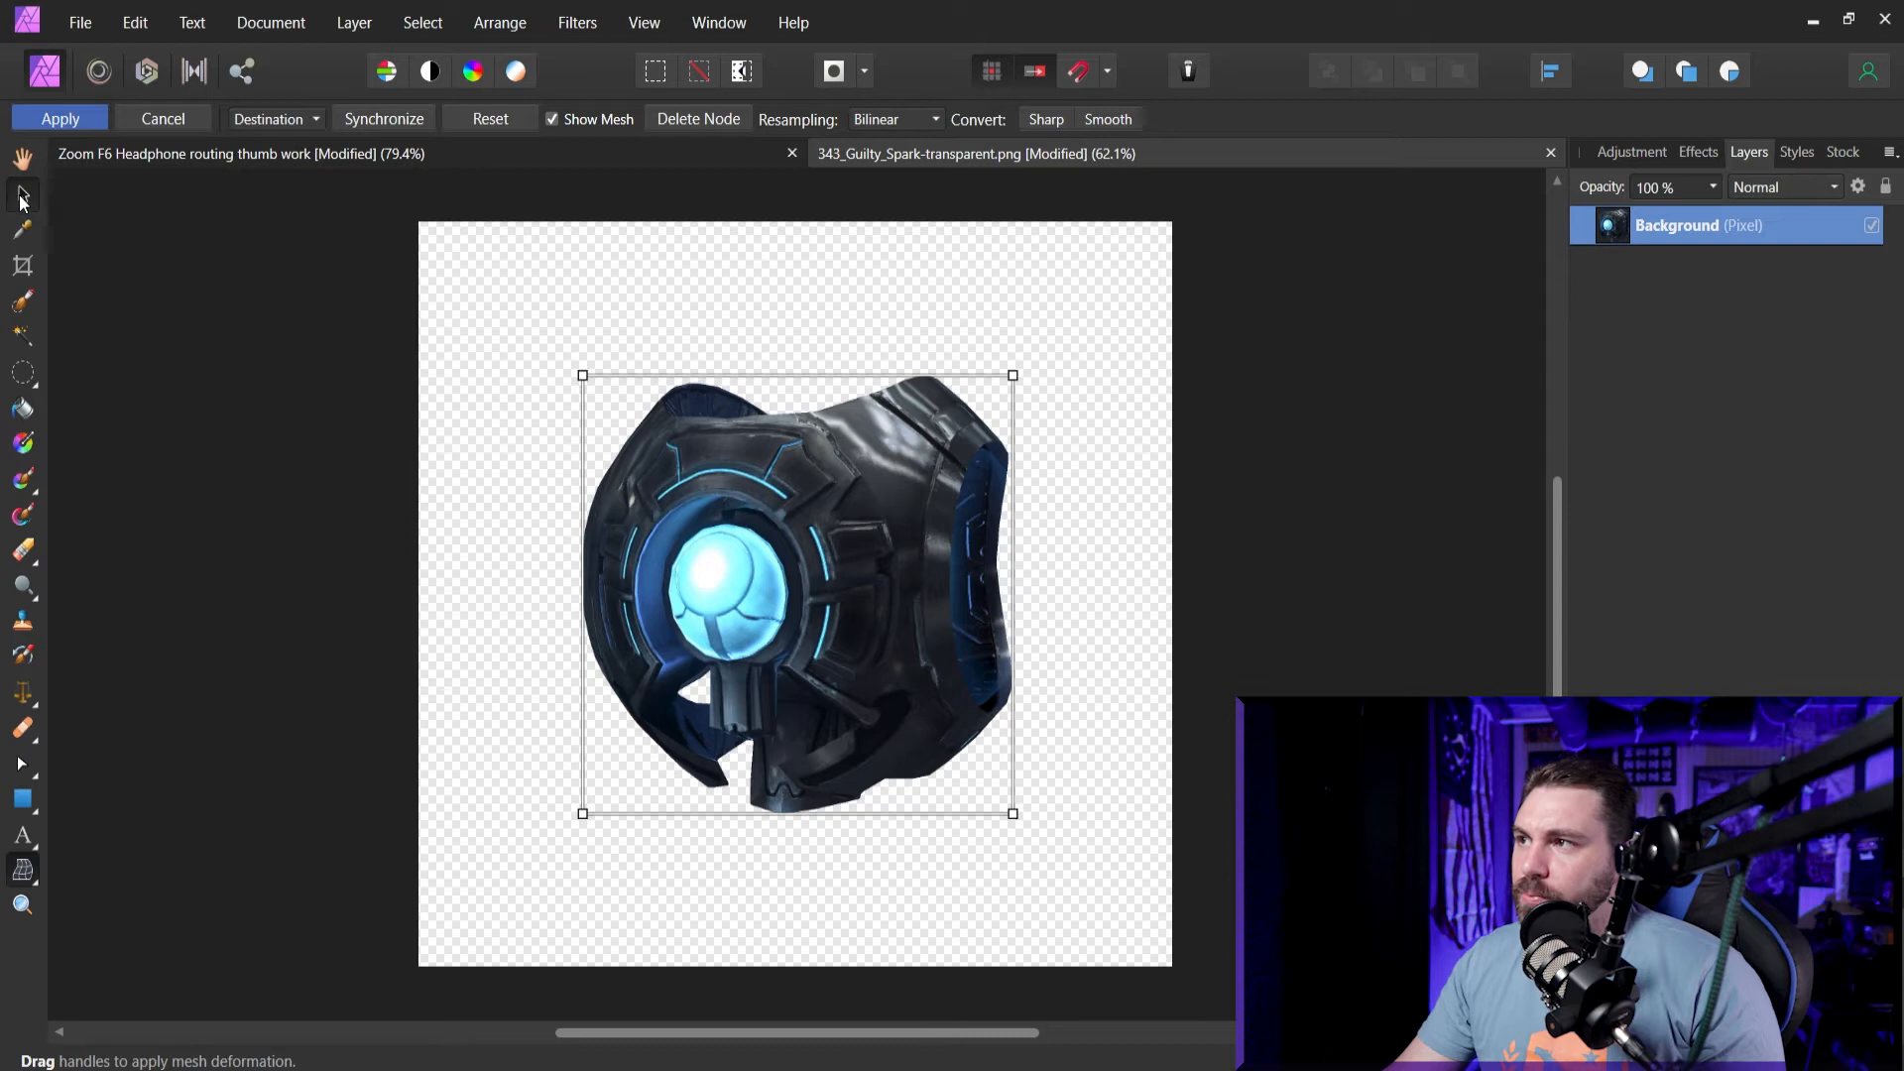
Add a white-filled rectangle behind the Guilty Spark image and enlarge it to cover the whole canvas.
click(22, 799)
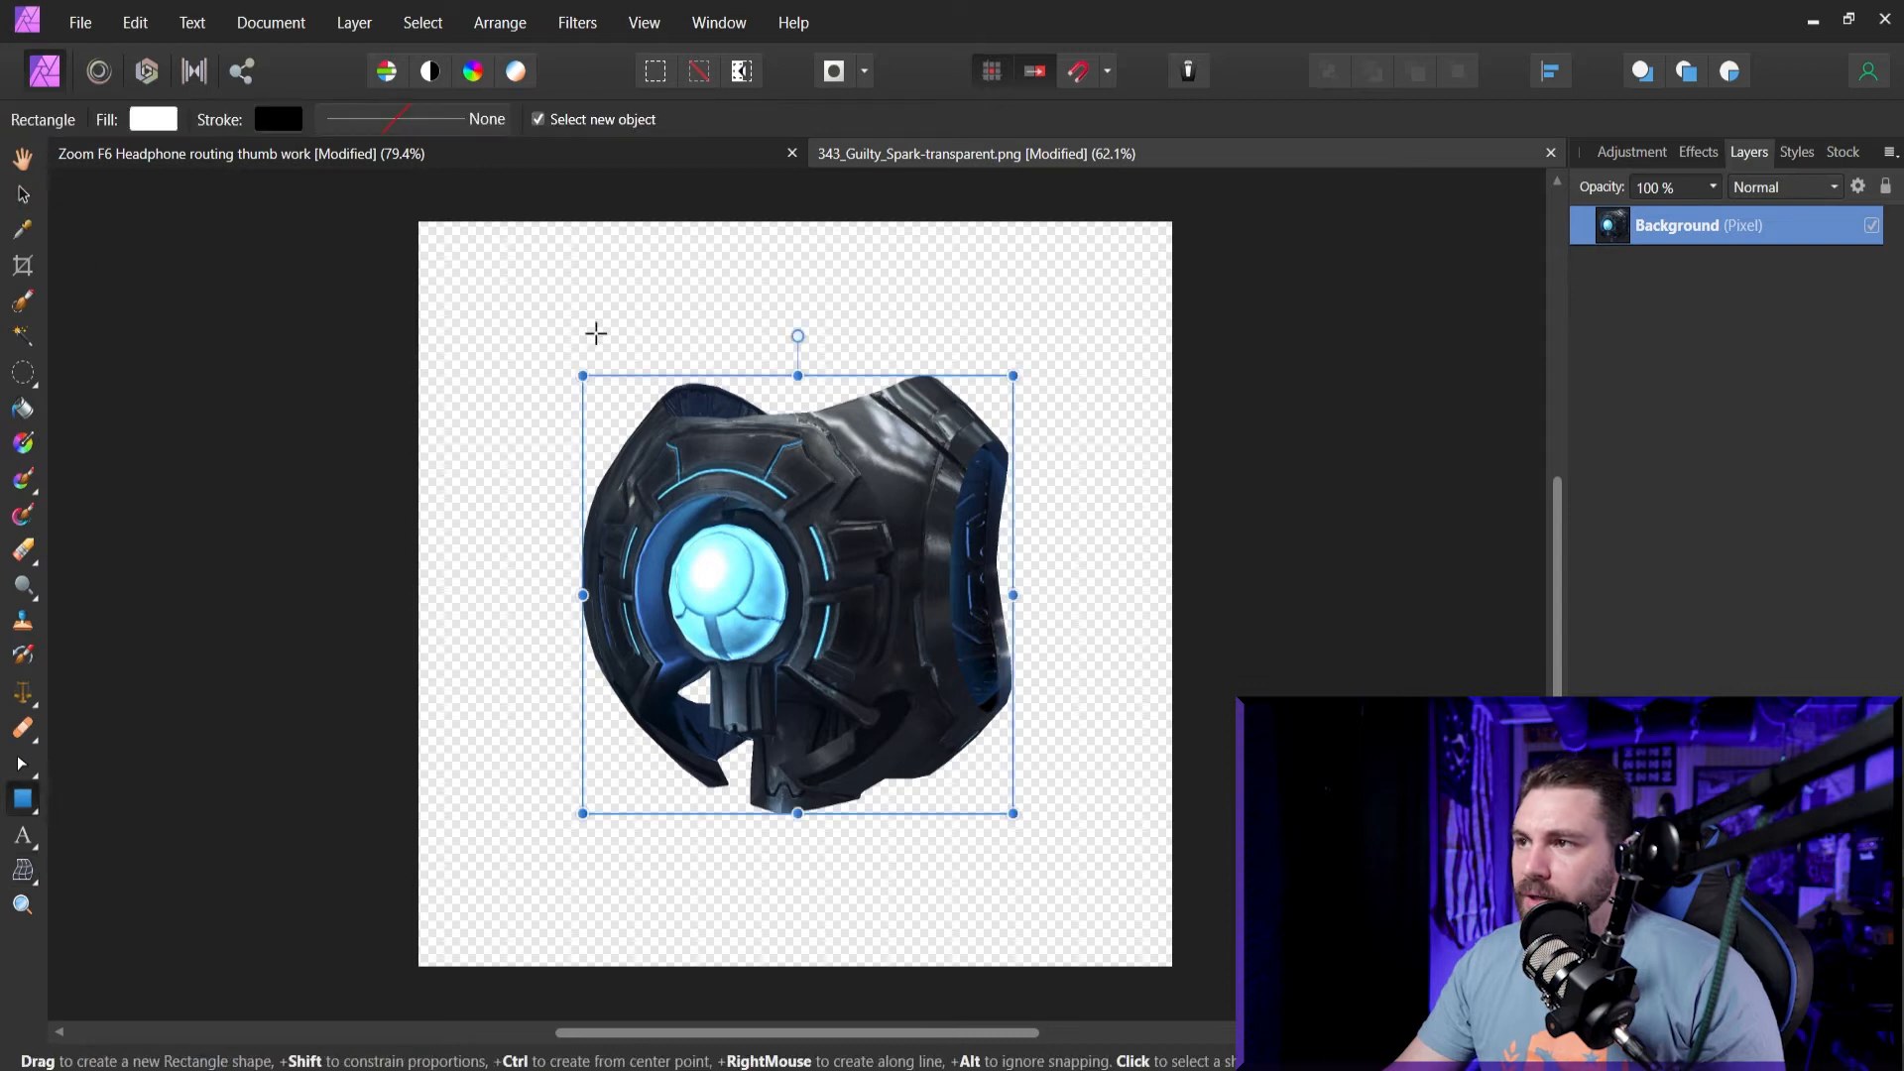
drag(473, 261, 1112, 889)
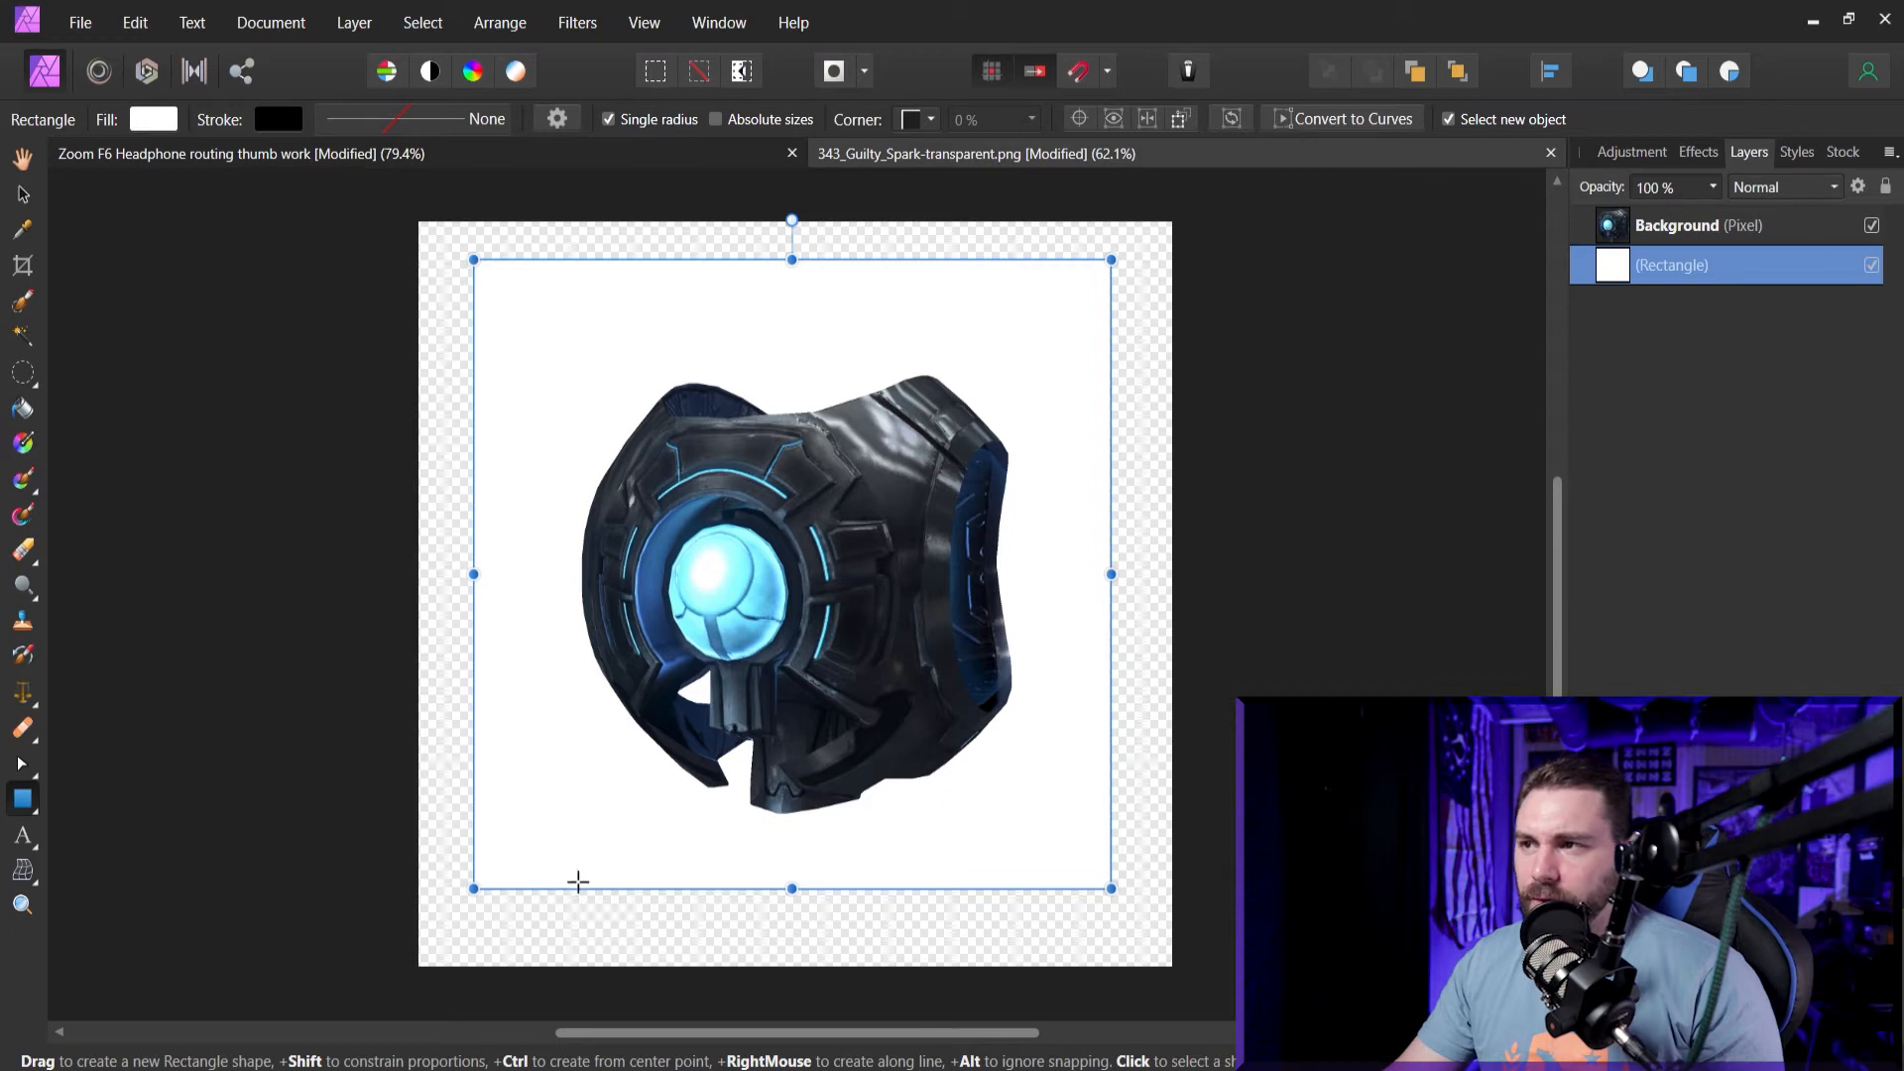
drag(473, 889, 426, 970)
drag(1110, 260, 1200, 215)
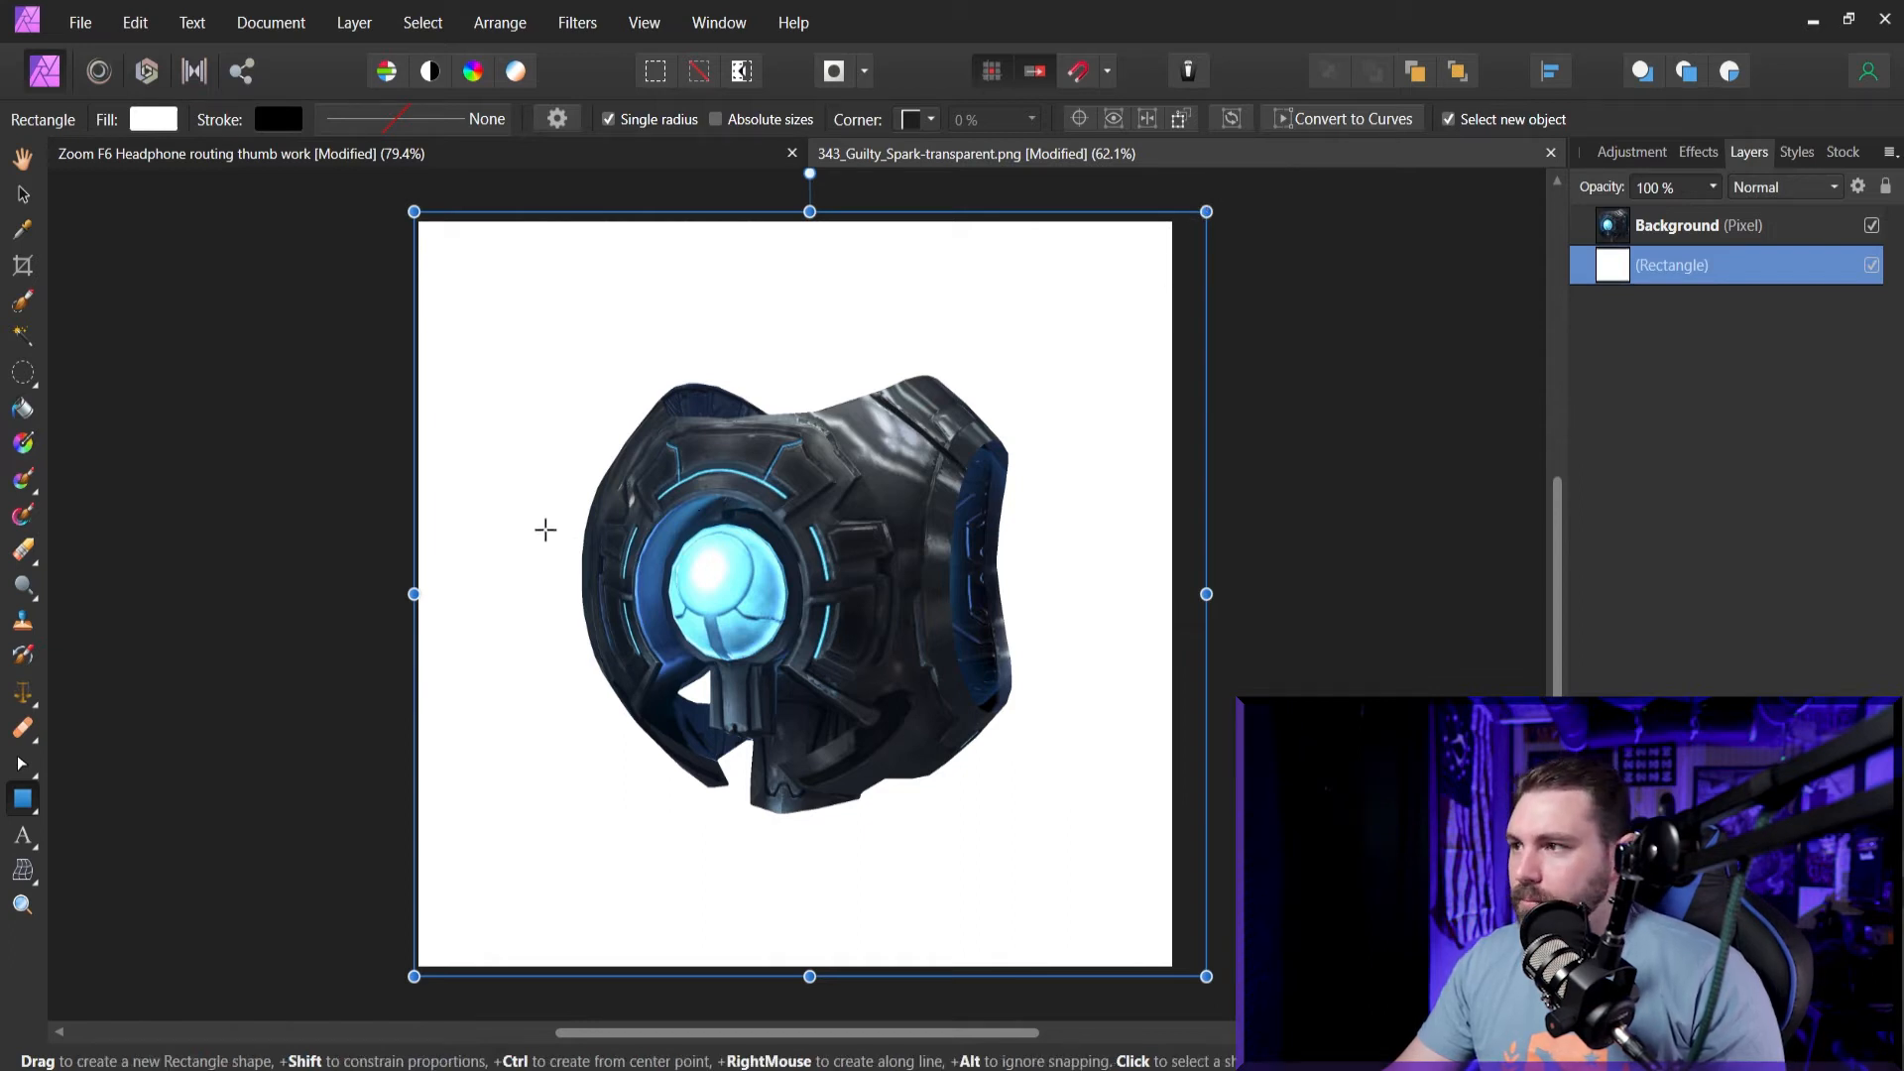
Start a Mesh Warp on the Guilty Spark image and shift its lower-left mesh corner back and forth near its original place.
click(23, 870)
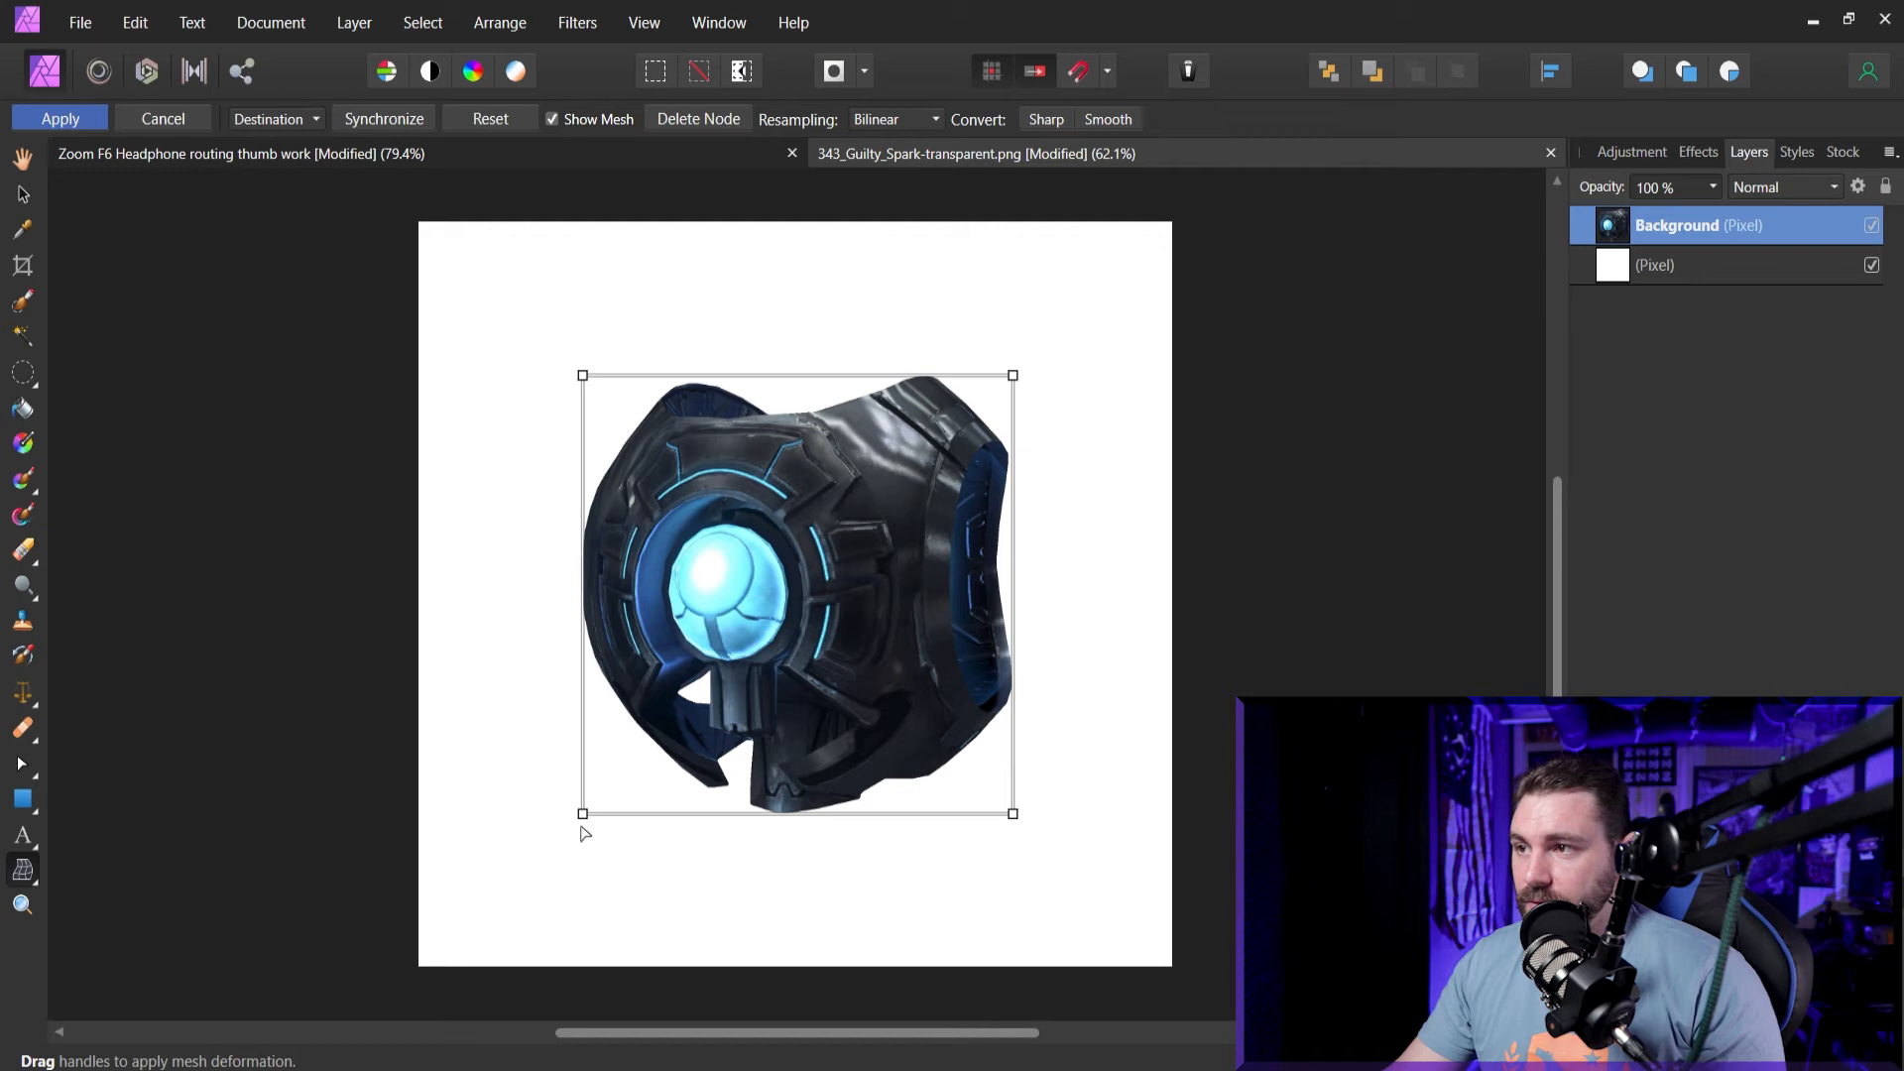
mouse_move(582, 815)
mouse_down()
mouse_move(515, 841)
mouse_move(601, 827)
mouse_up()
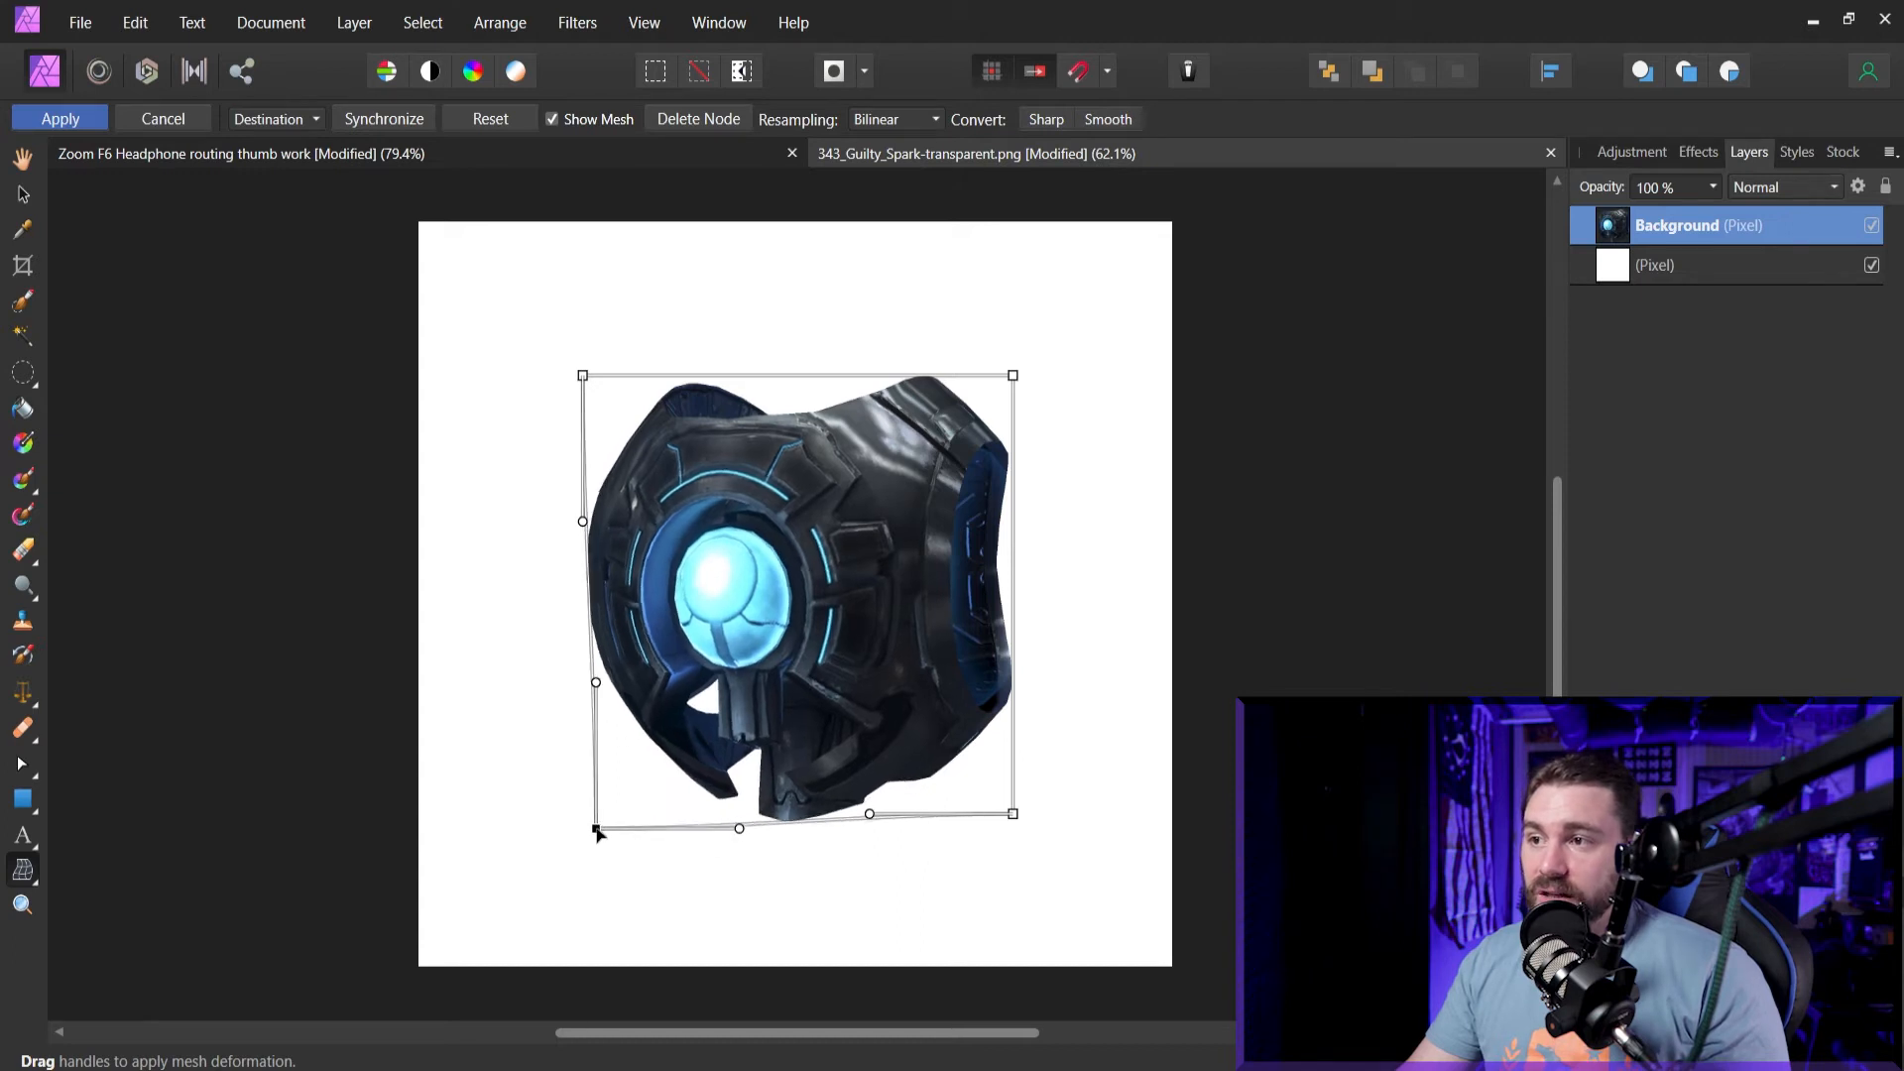
mouse_move(601, 823)
mouse_down()
mouse_move(557, 854)
mouse_move(615, 756)
mouse_move(620, 783)
mouse_move(519, 871)
mouse_move(484, 832)
mouse_move(477, 749)
mouse_move(498, 954)
mouse_move(674, 789)
mouse_move(638, 874)
mouse_move(515, 890)
mouse_move(605, 853)
mouse_move(571, 803)
mouse_up()
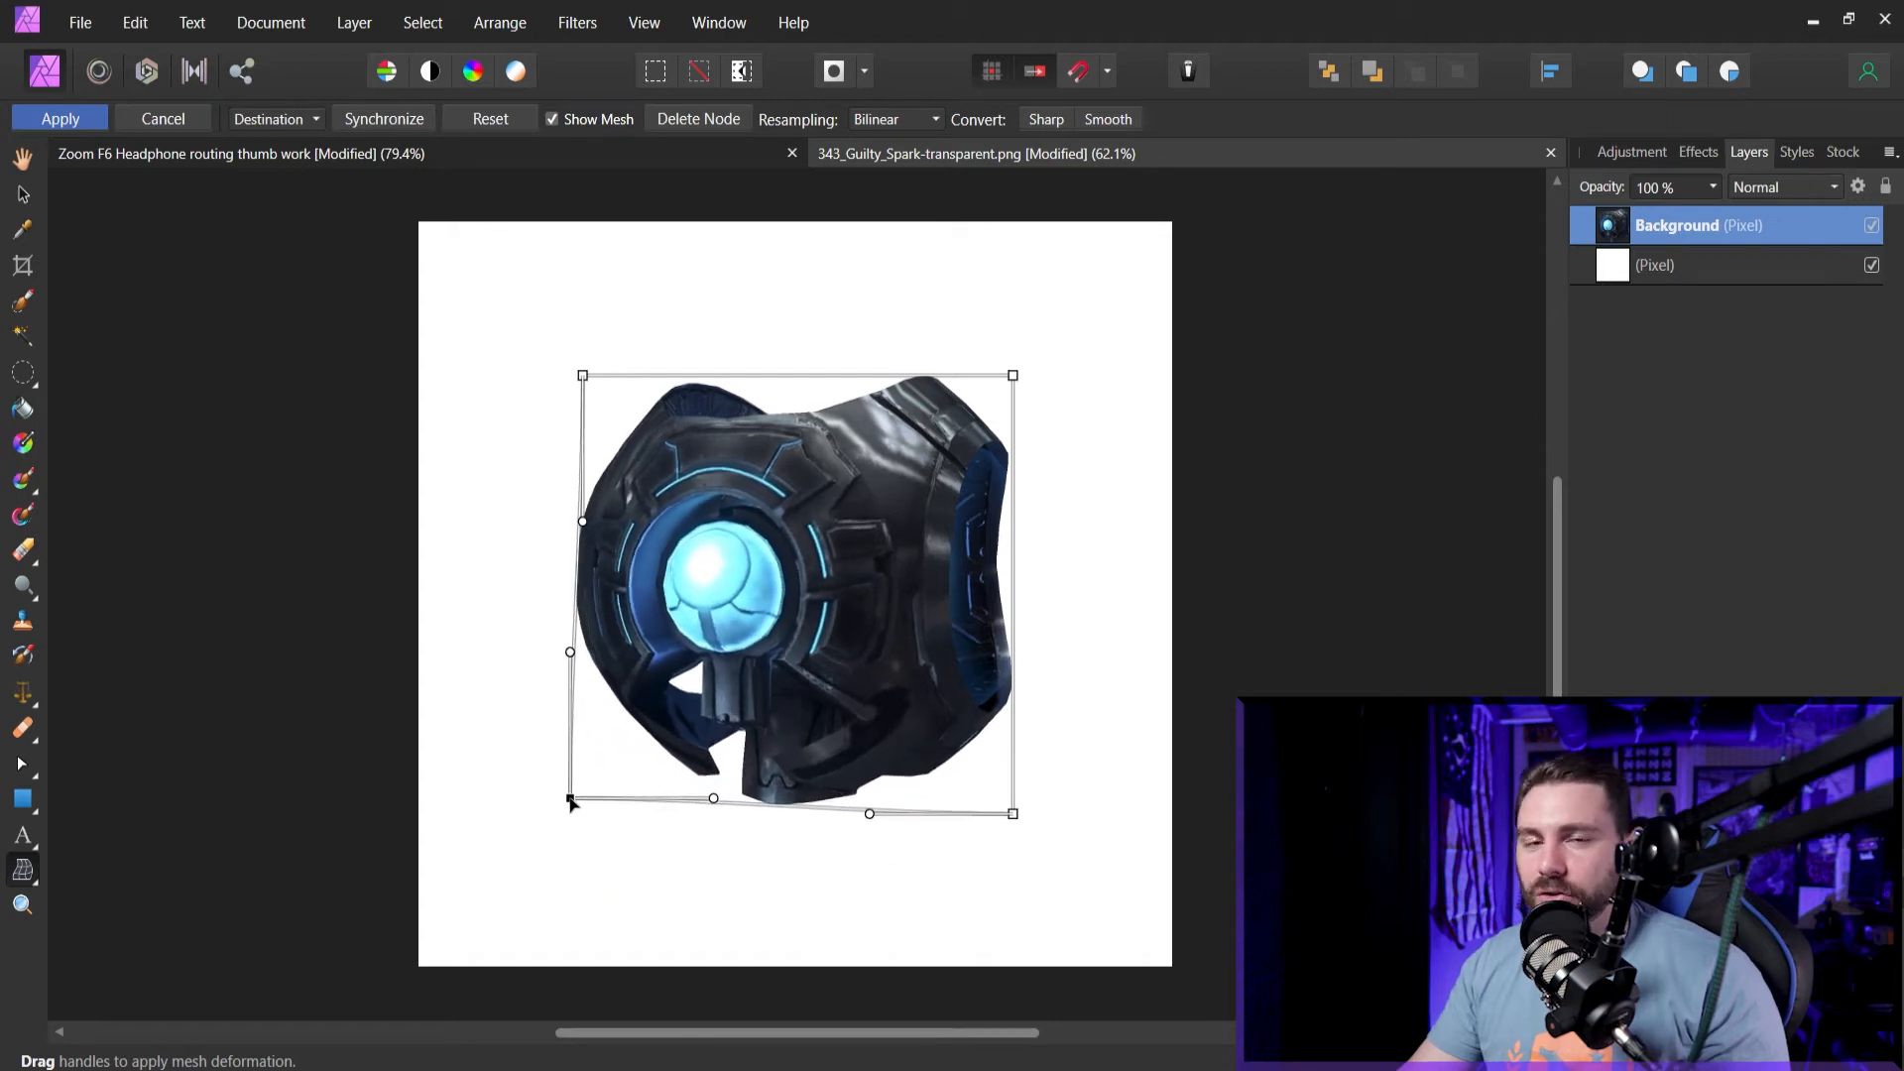
drag(571, 803, 578, 811)
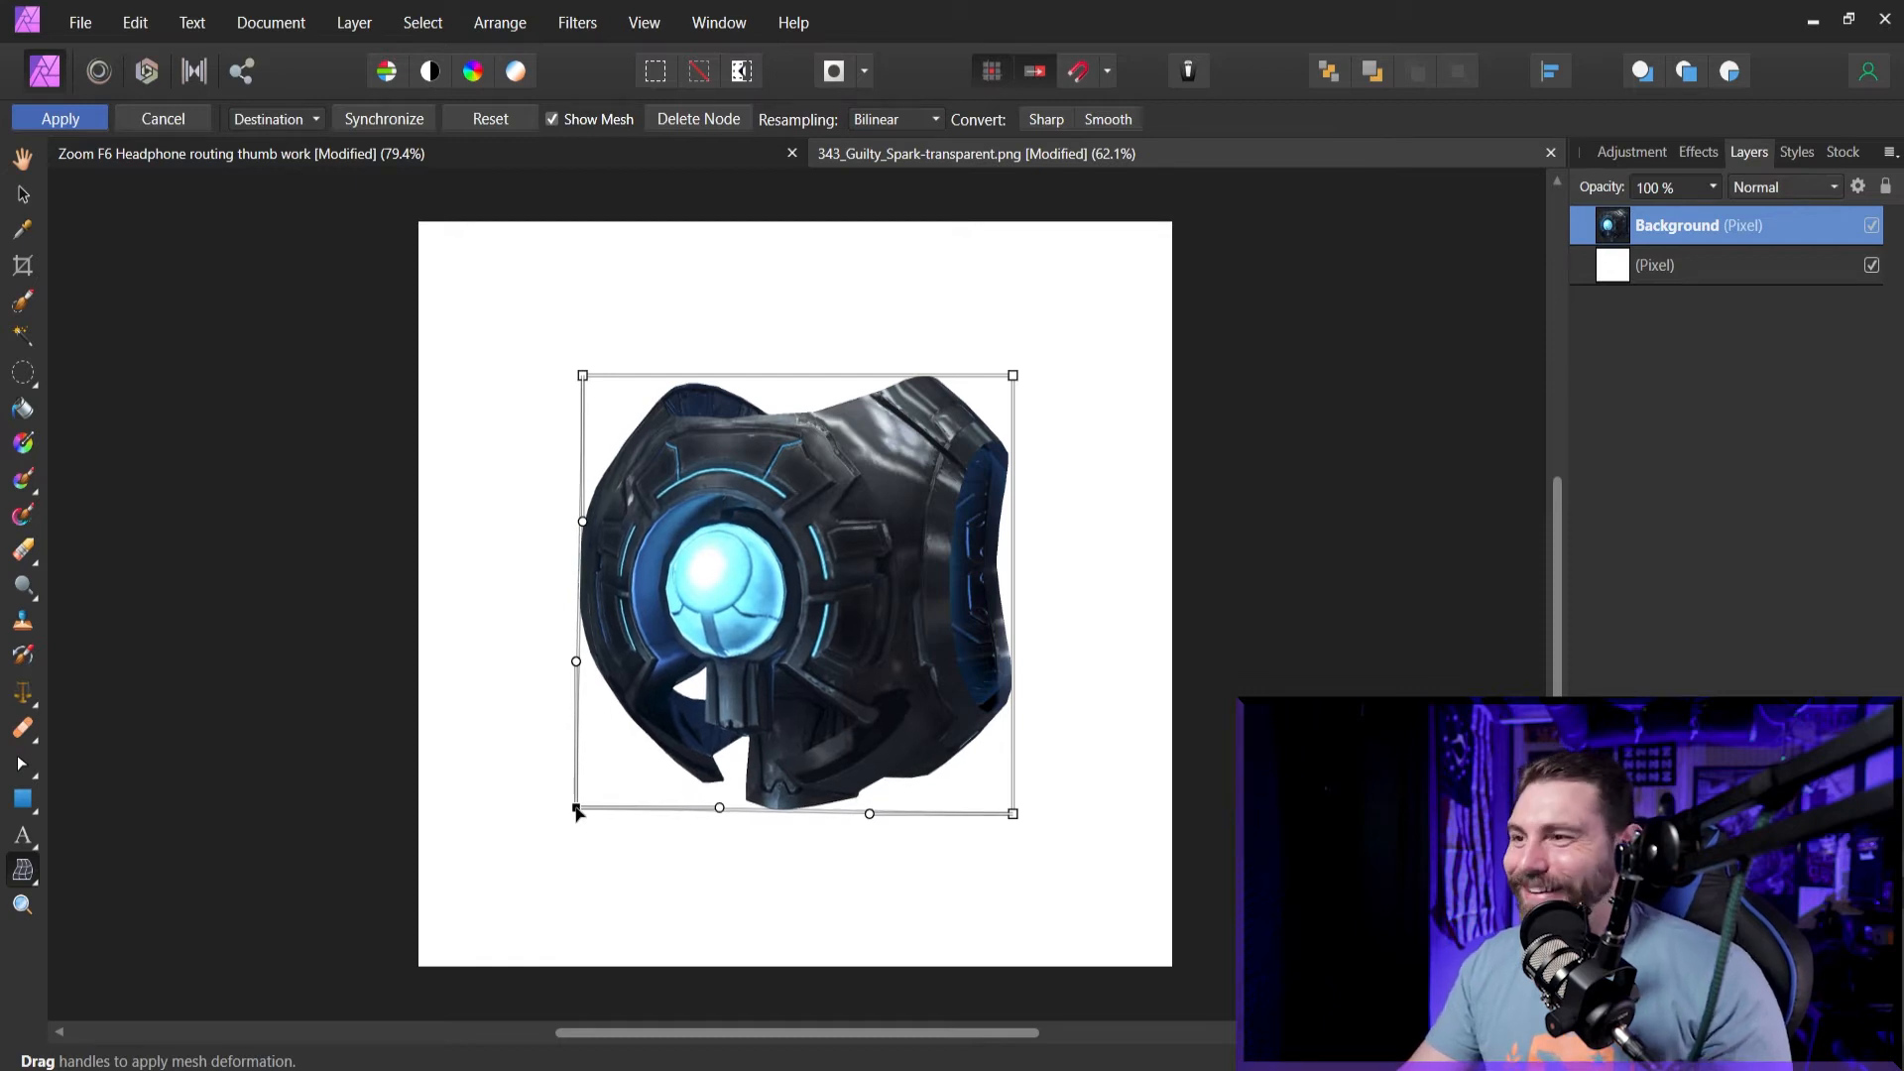
drag(576, 808, 580, 811)
Stretch the upper mesh corners of the Guilty Spark image upward, pull its lower corners inward, and bend the lower edge up.
drag(1013, 377, 1008, 271)
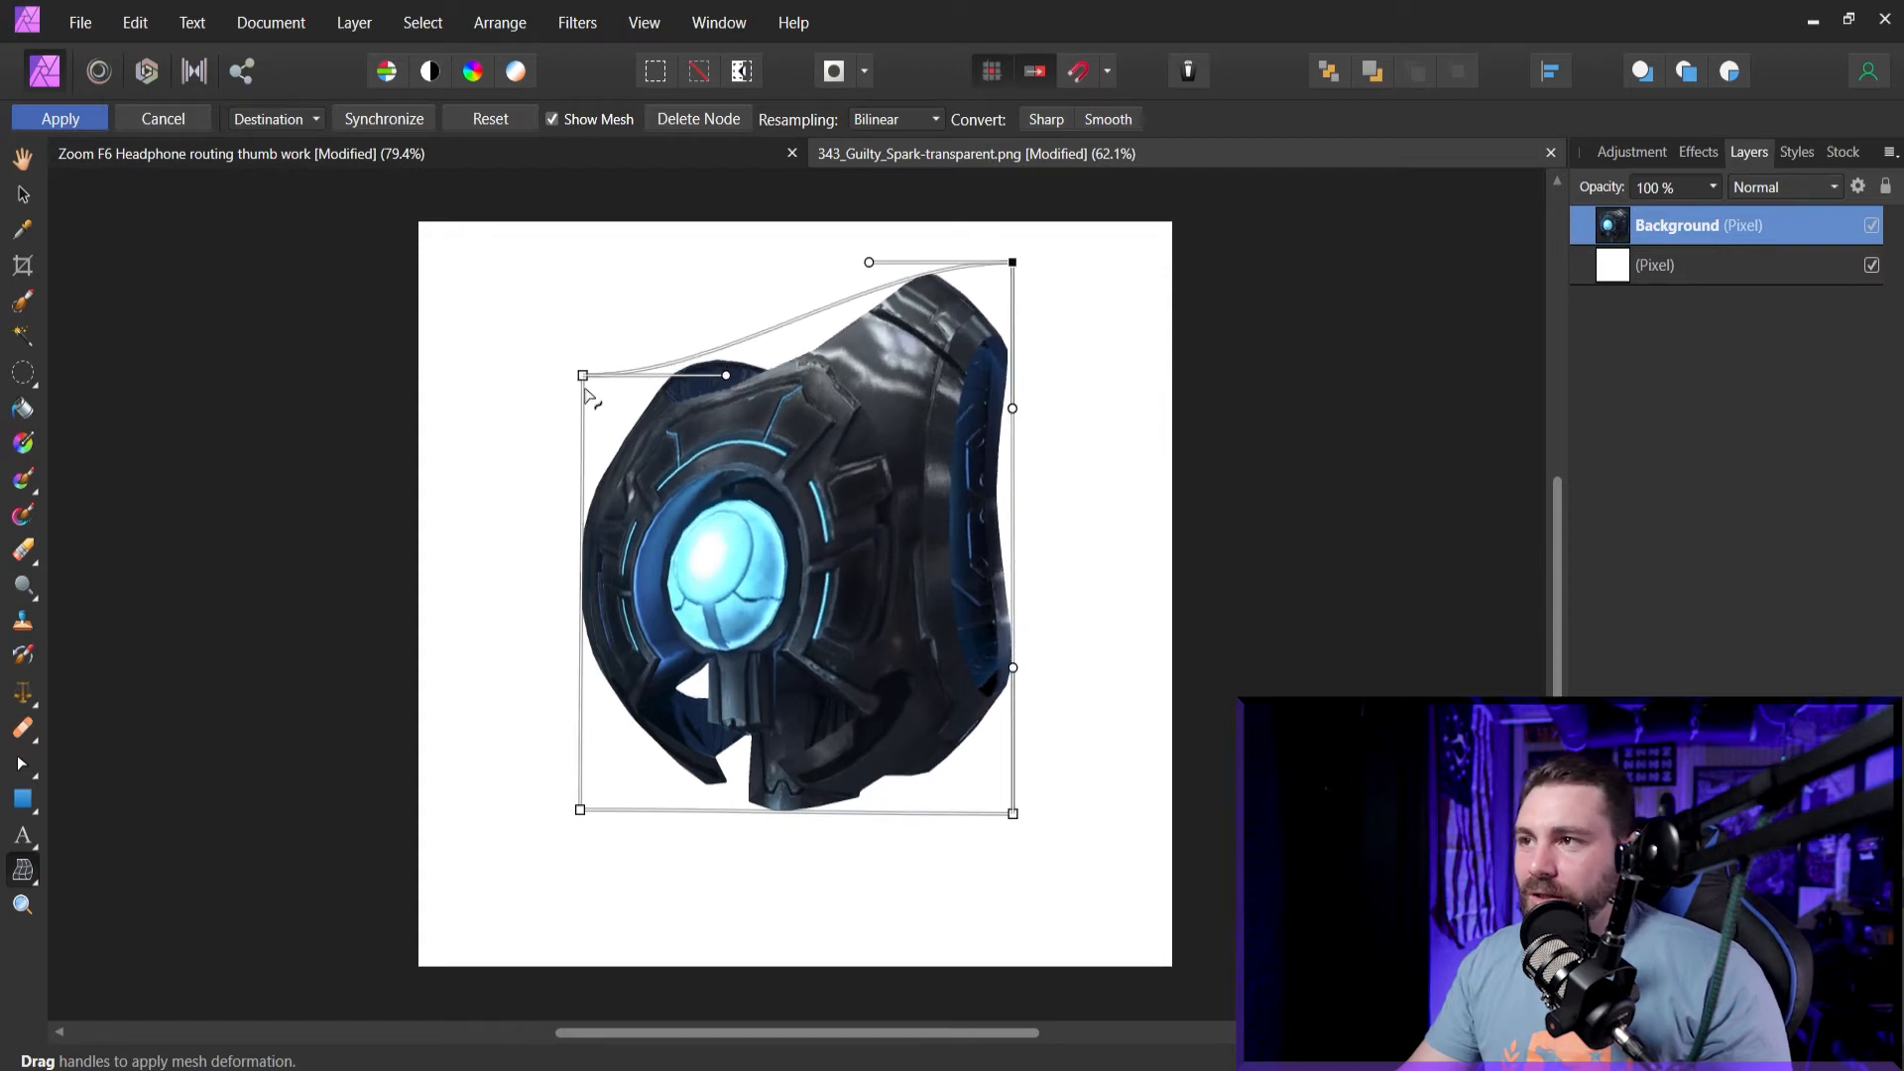
click(572, 304)
drag(583, 376, 559, 262)
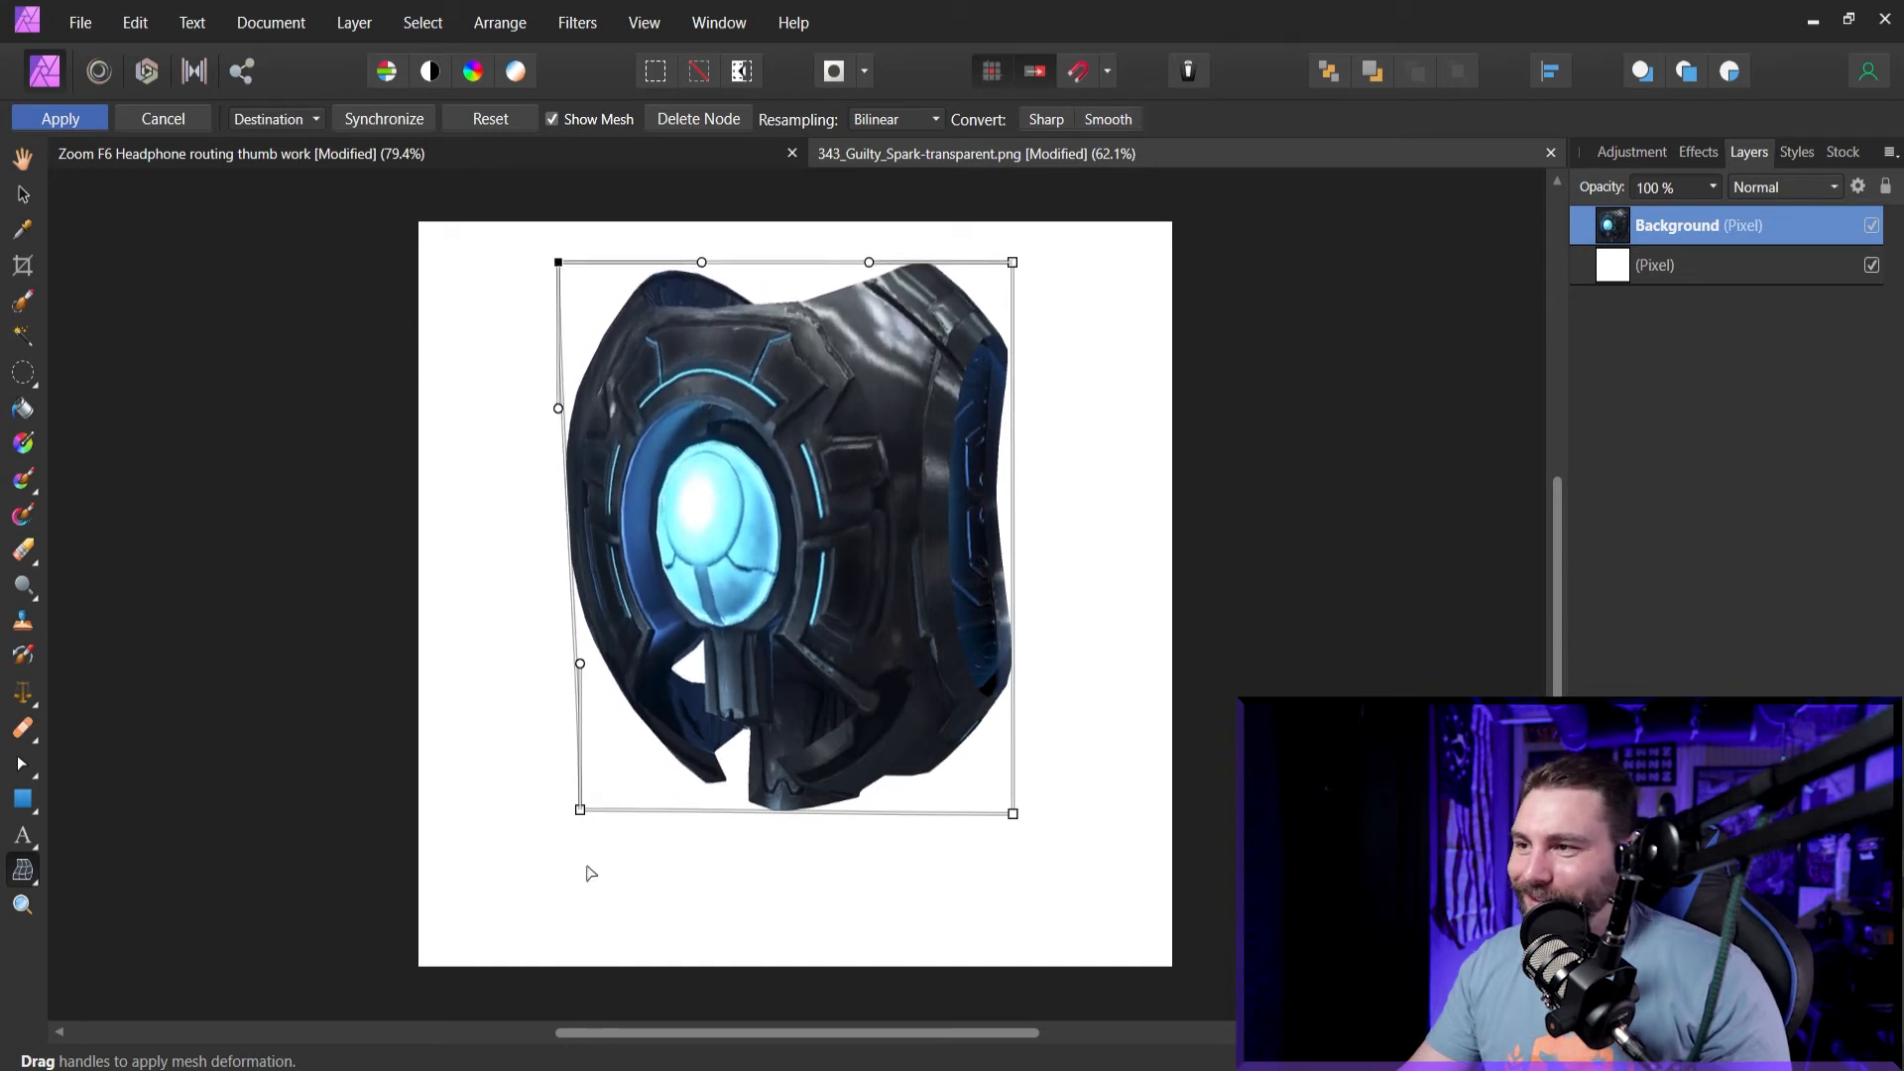
drag(580, 809, 669, 806)
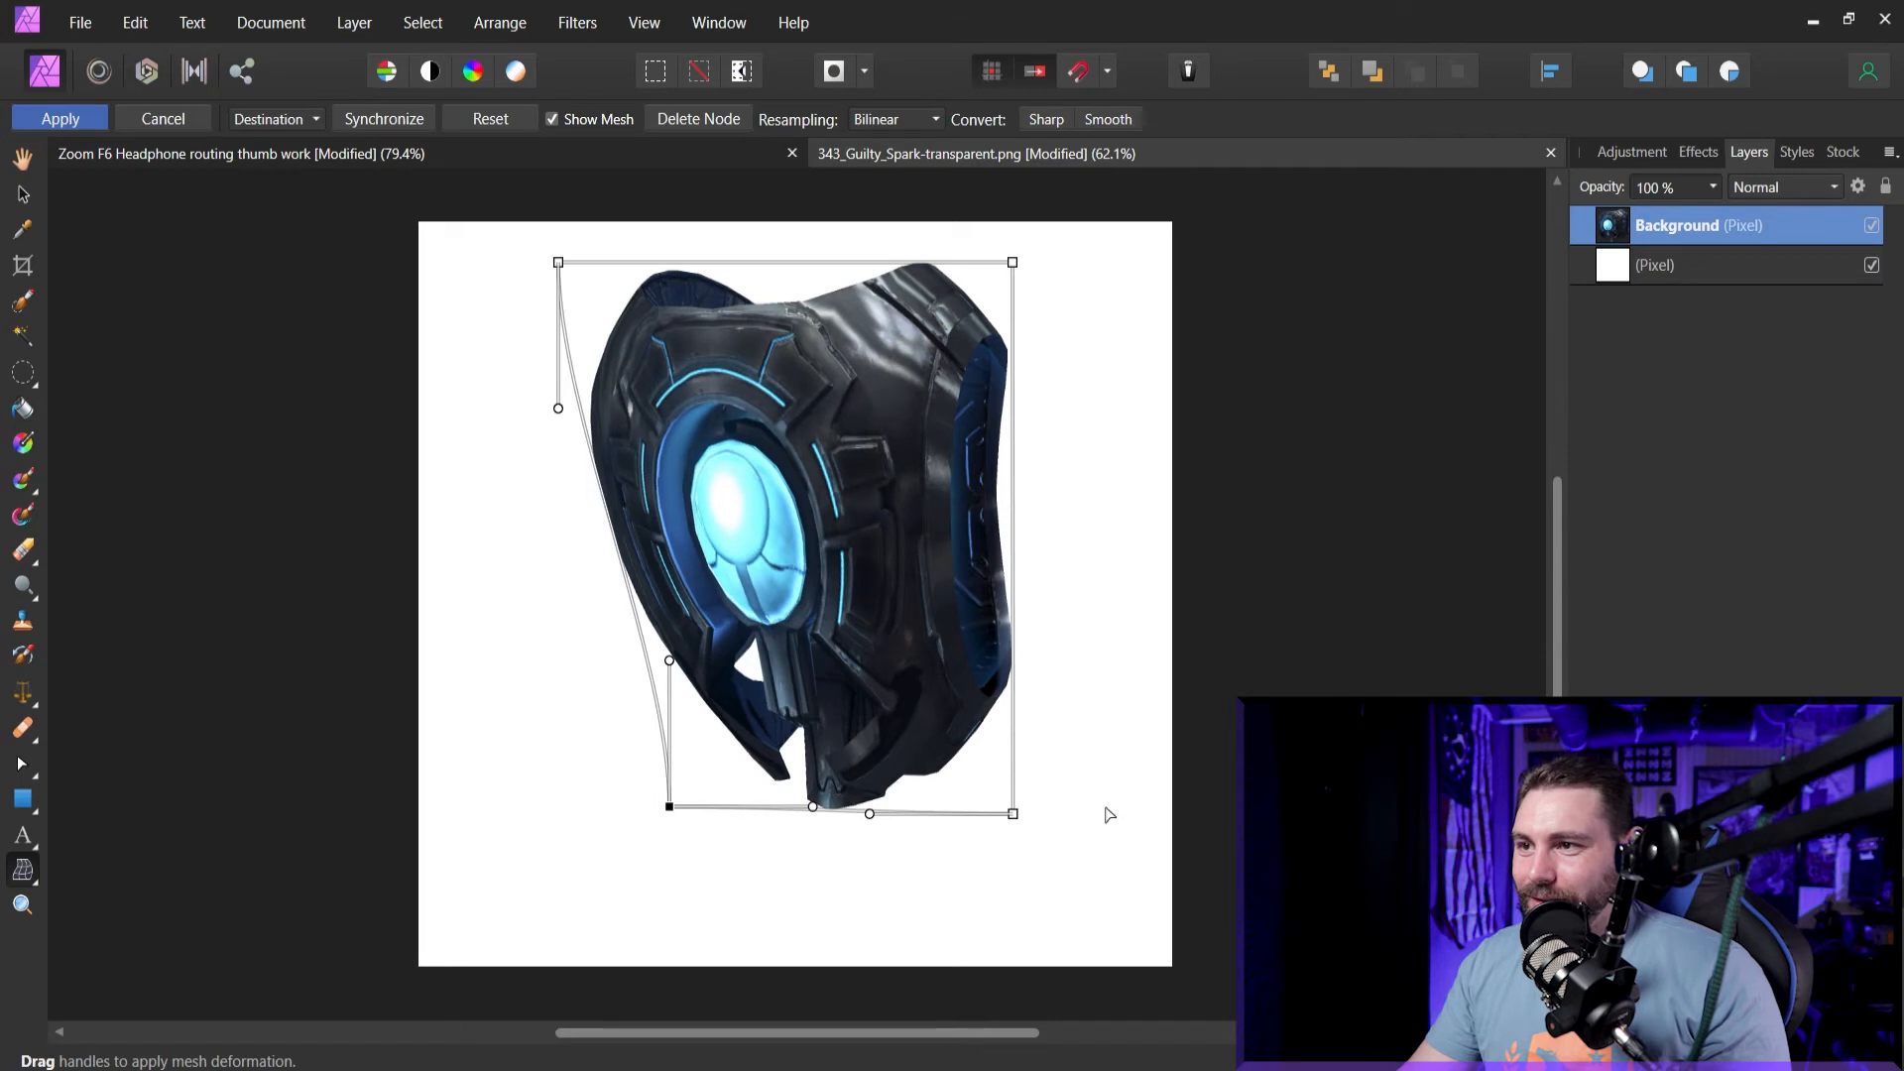
drag(1012, 814, 894, 814)
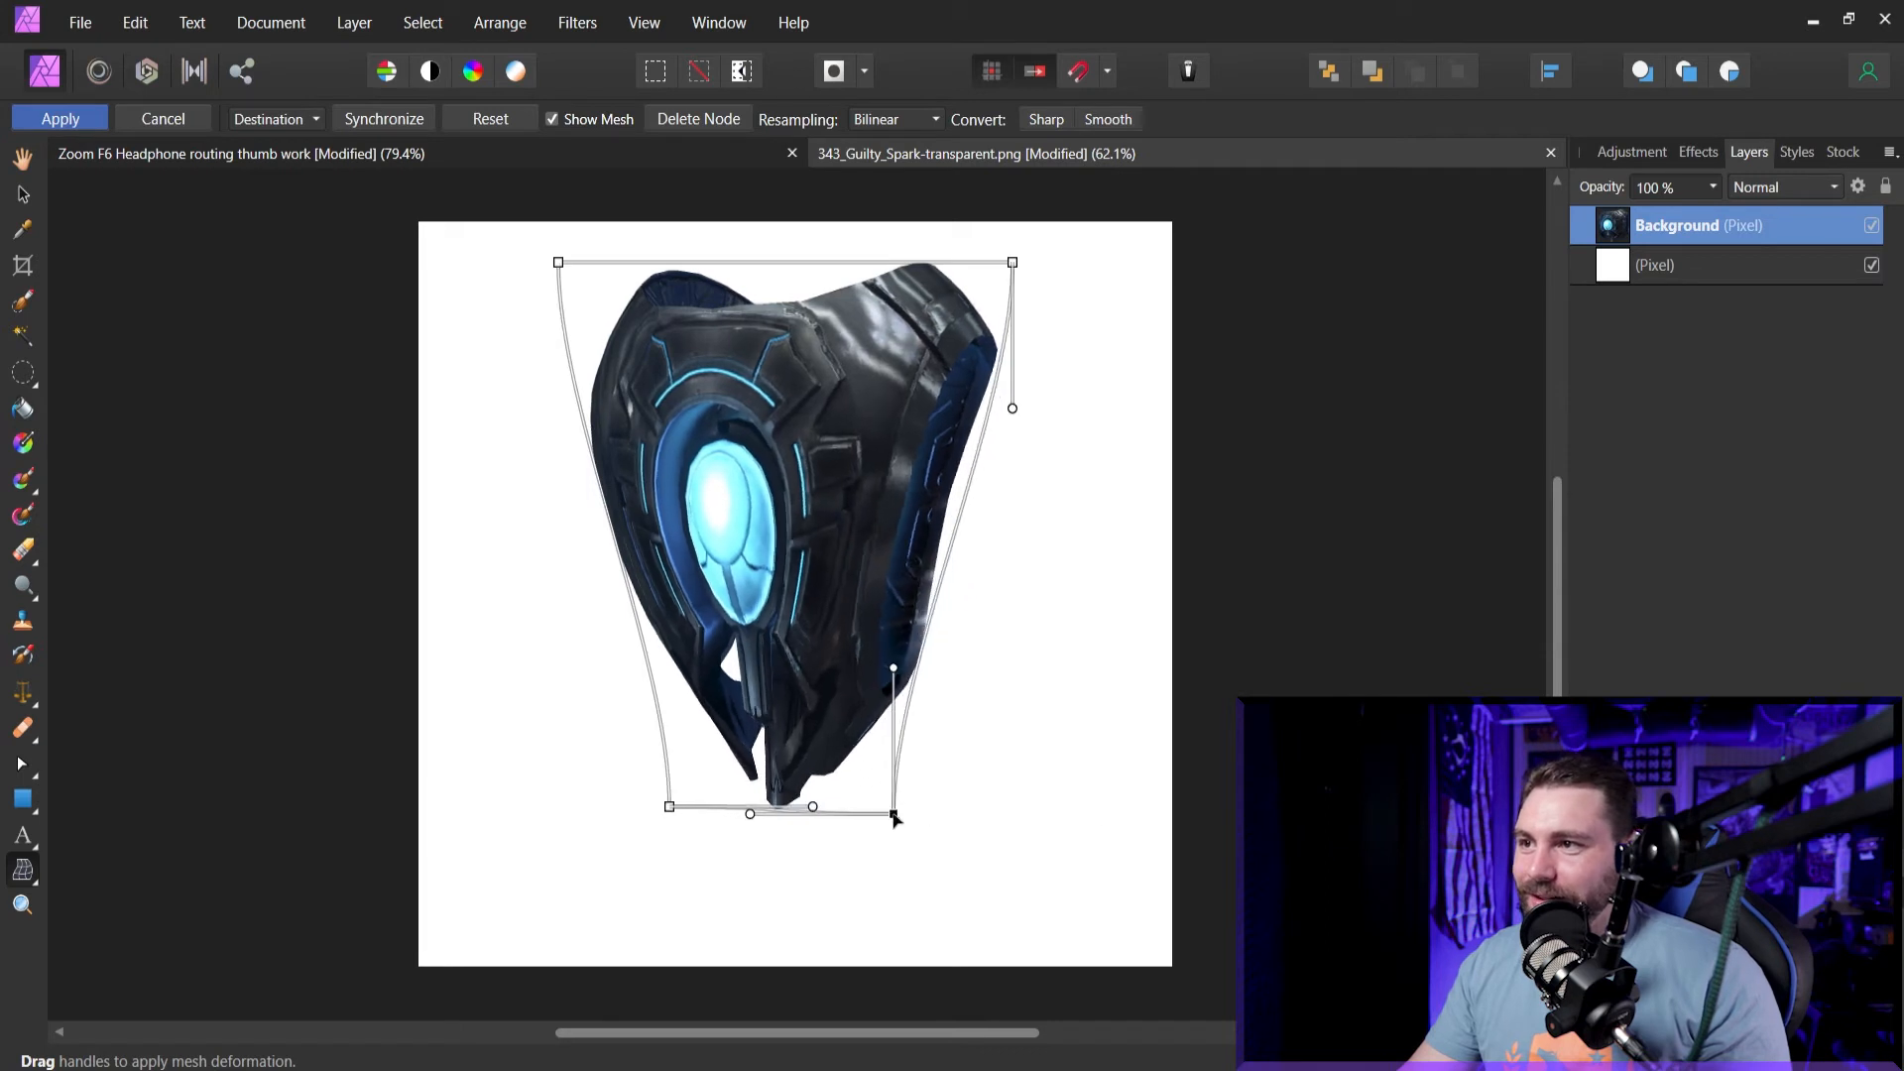
drag(862, 714, 886, 646)
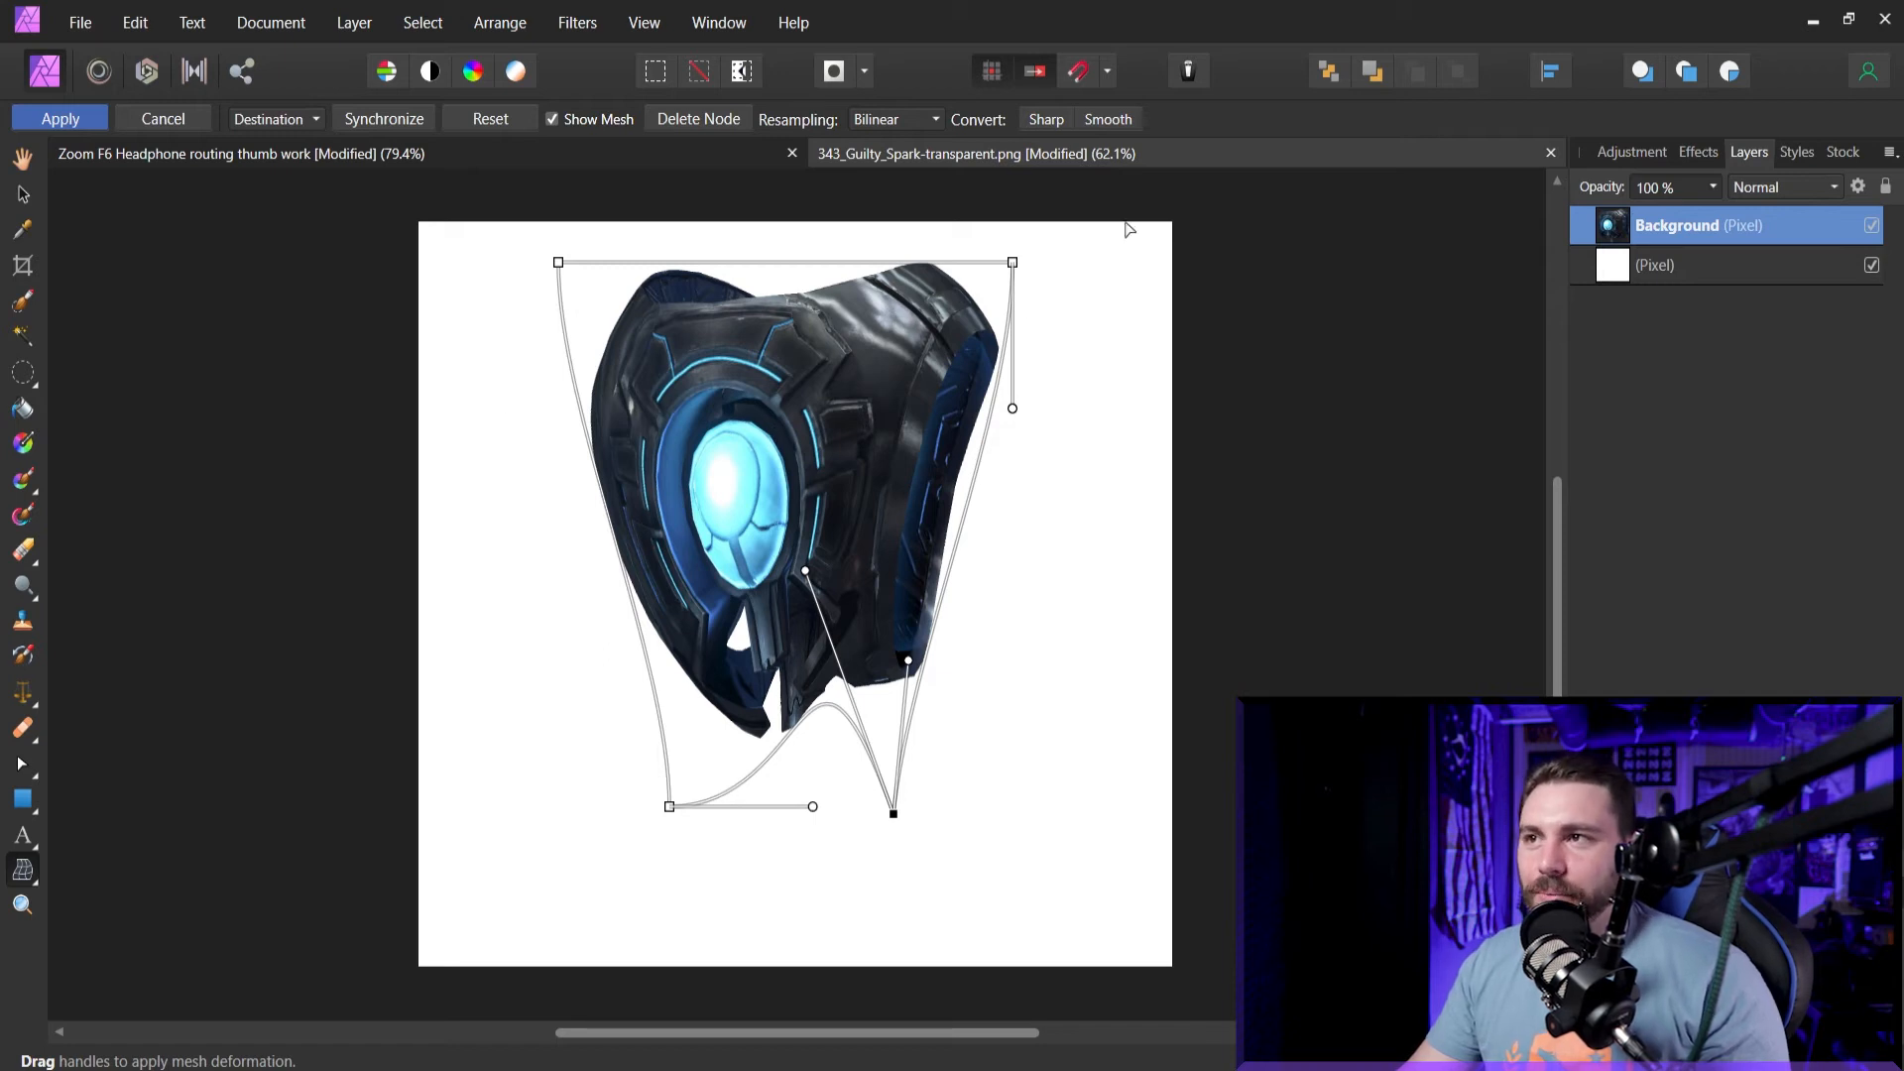
Delete the warped Guilty Spark image and select the white background layer.
key(Delete)
click(579, 463)
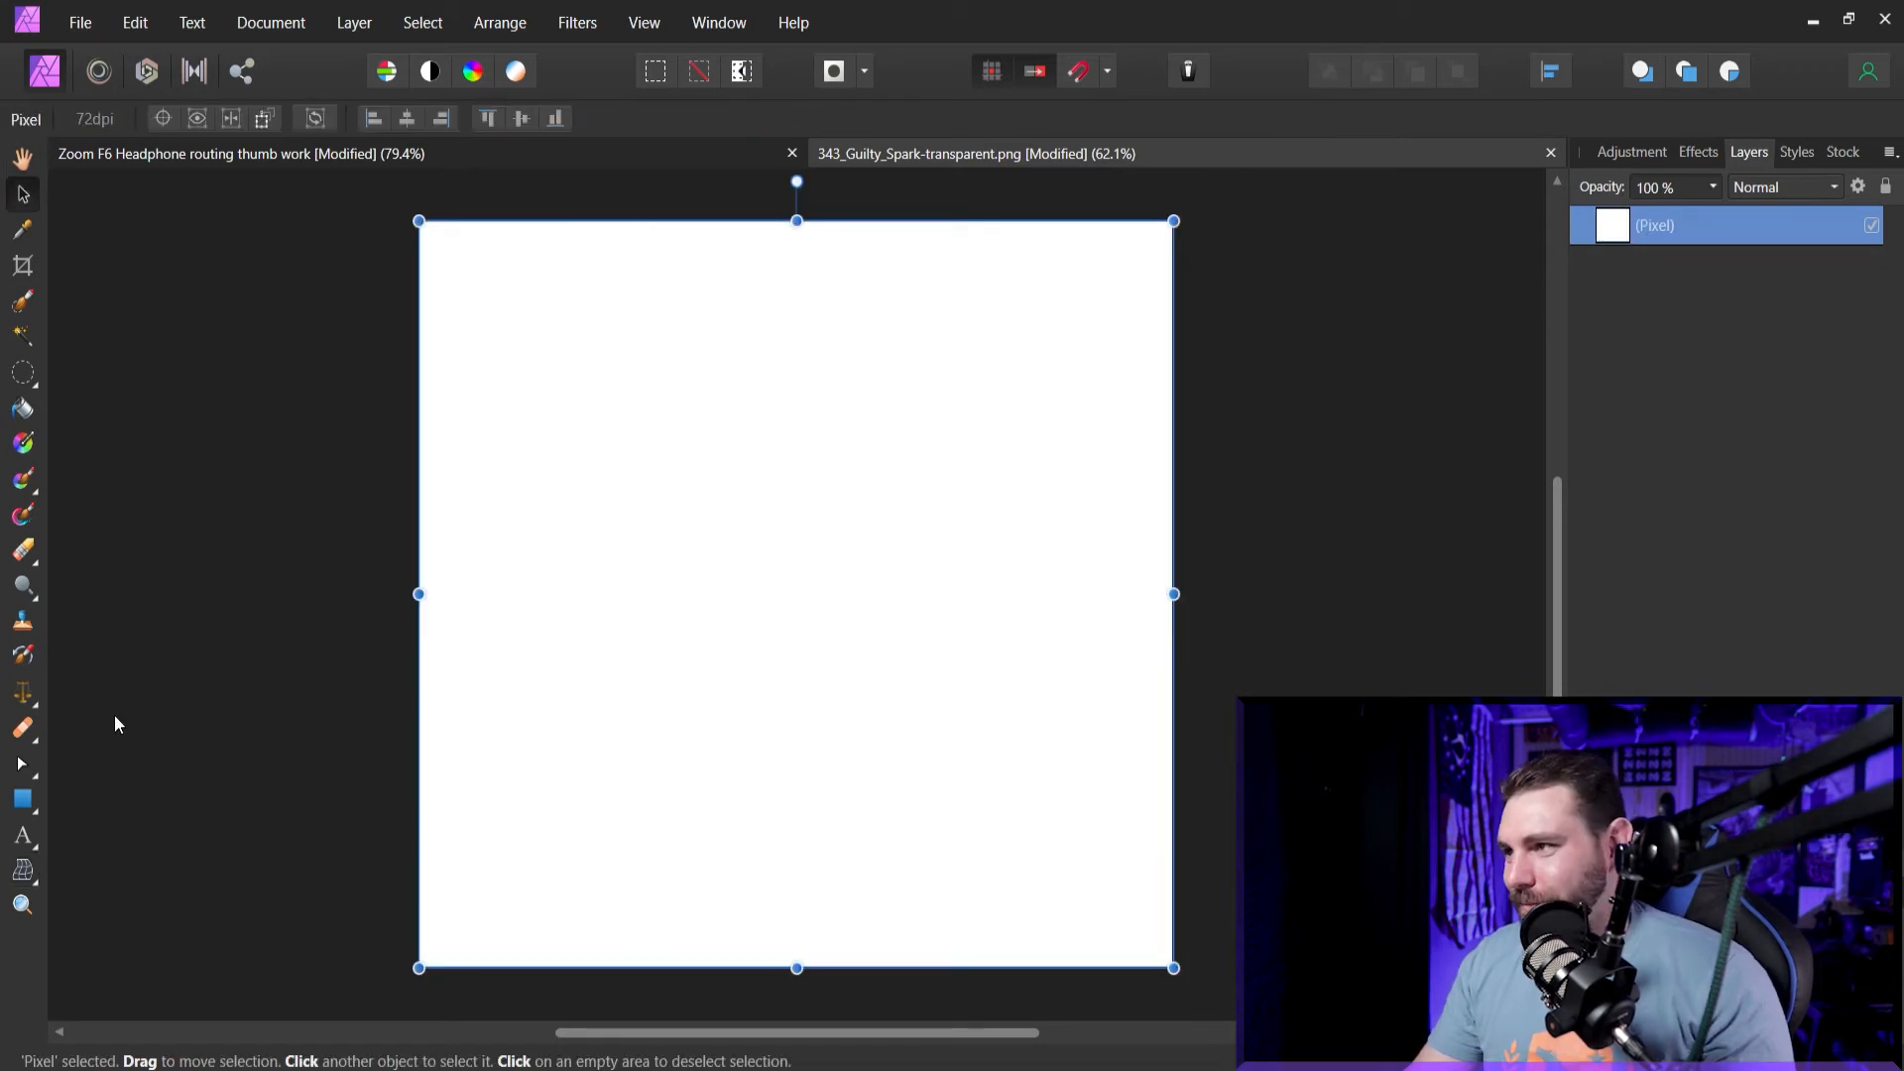
click(21, 799)
drag(527, 370, 881, 699)
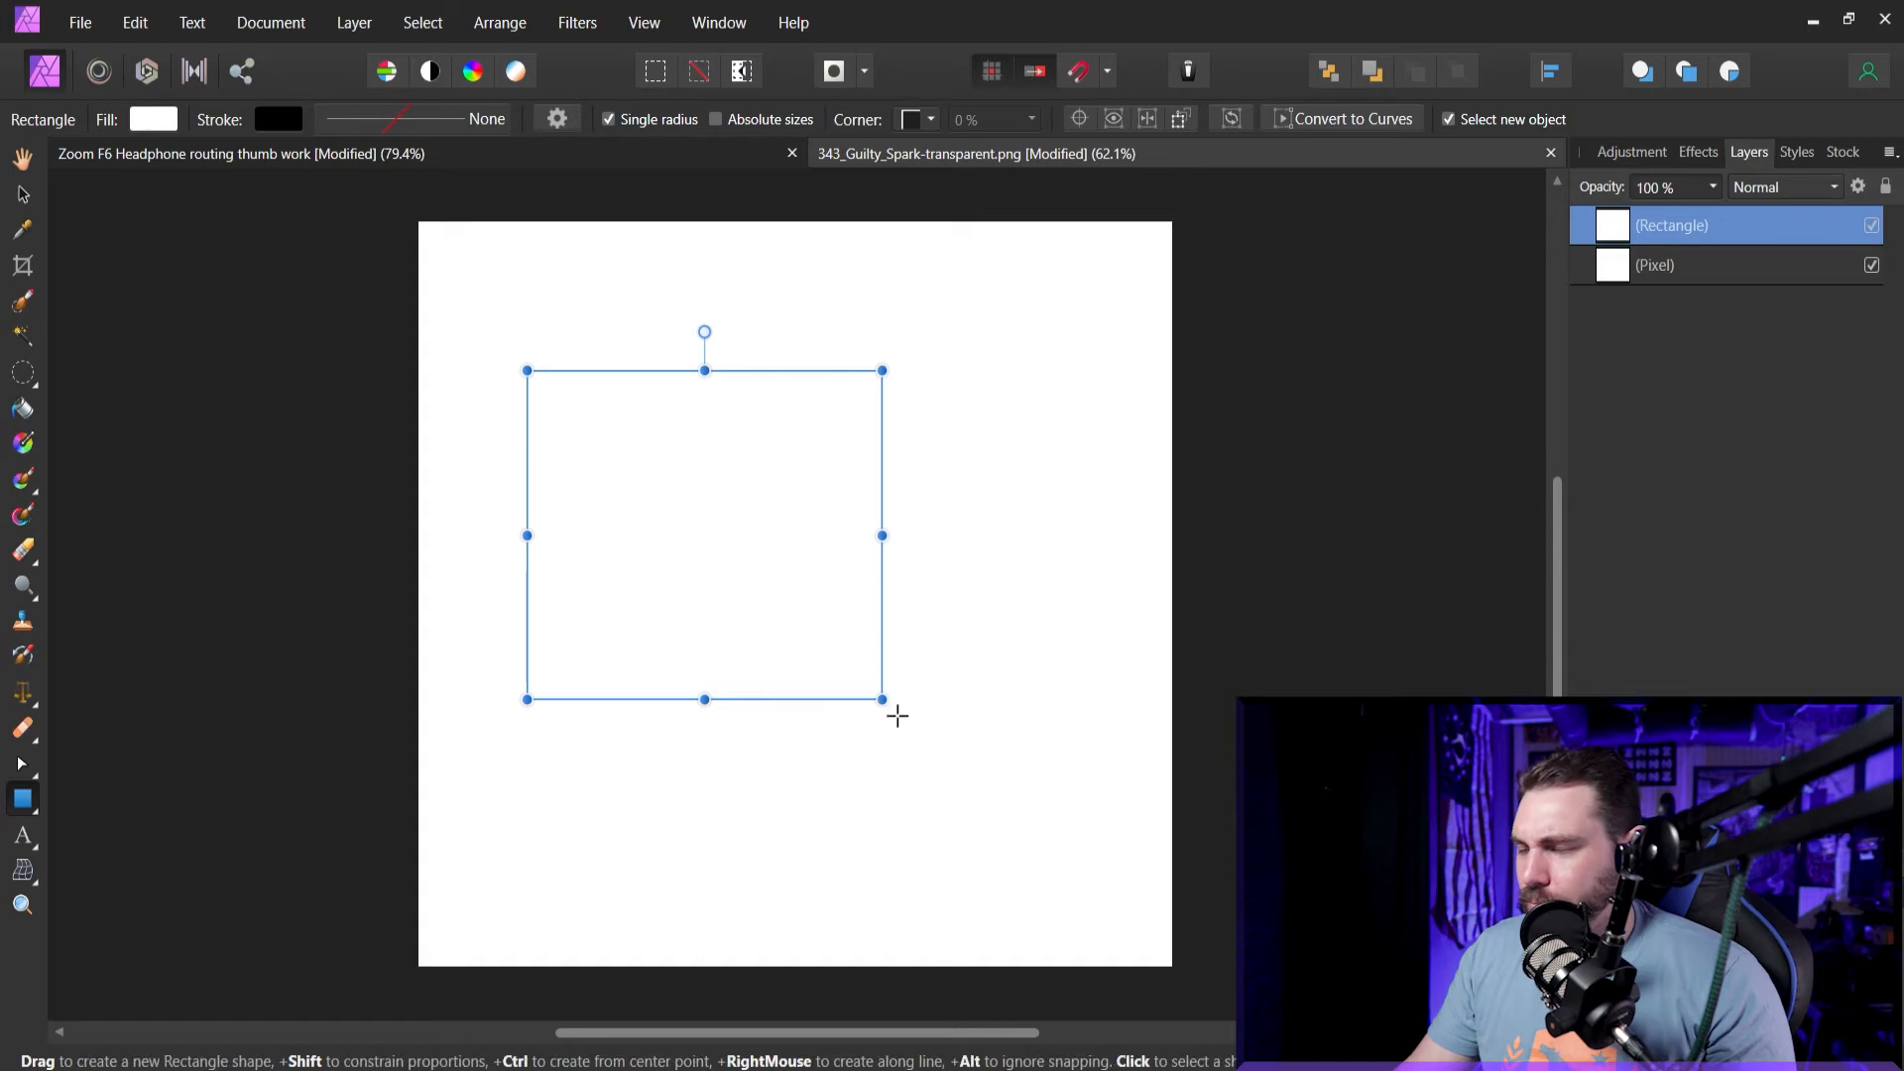
key(Delete)
Draw a tall diamond shape over the middle of the white background.
click(39, 818)
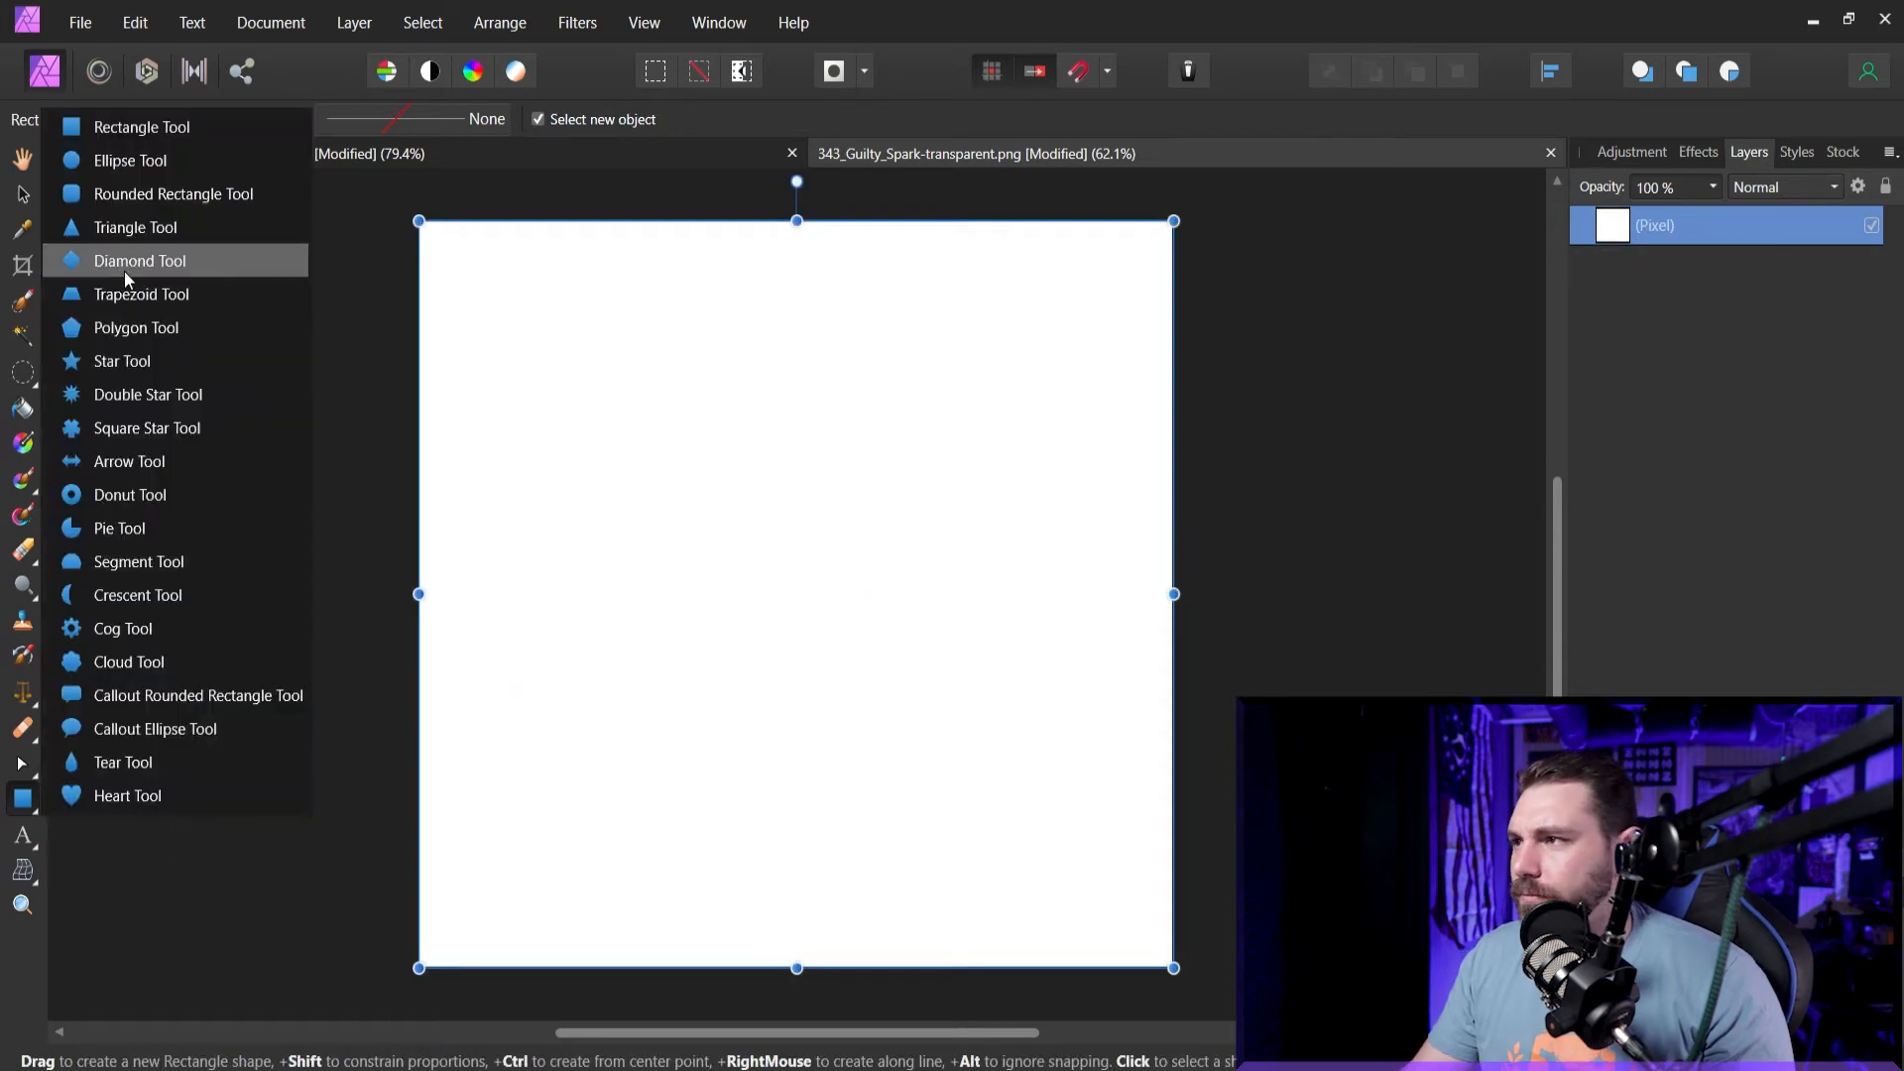
click(121, 266)
drag(636, 336, 1085, 877)
Fill the diamond with cyan (H 183, S 100, L 50) and move it to the center of the canvas.
click(149, 120)
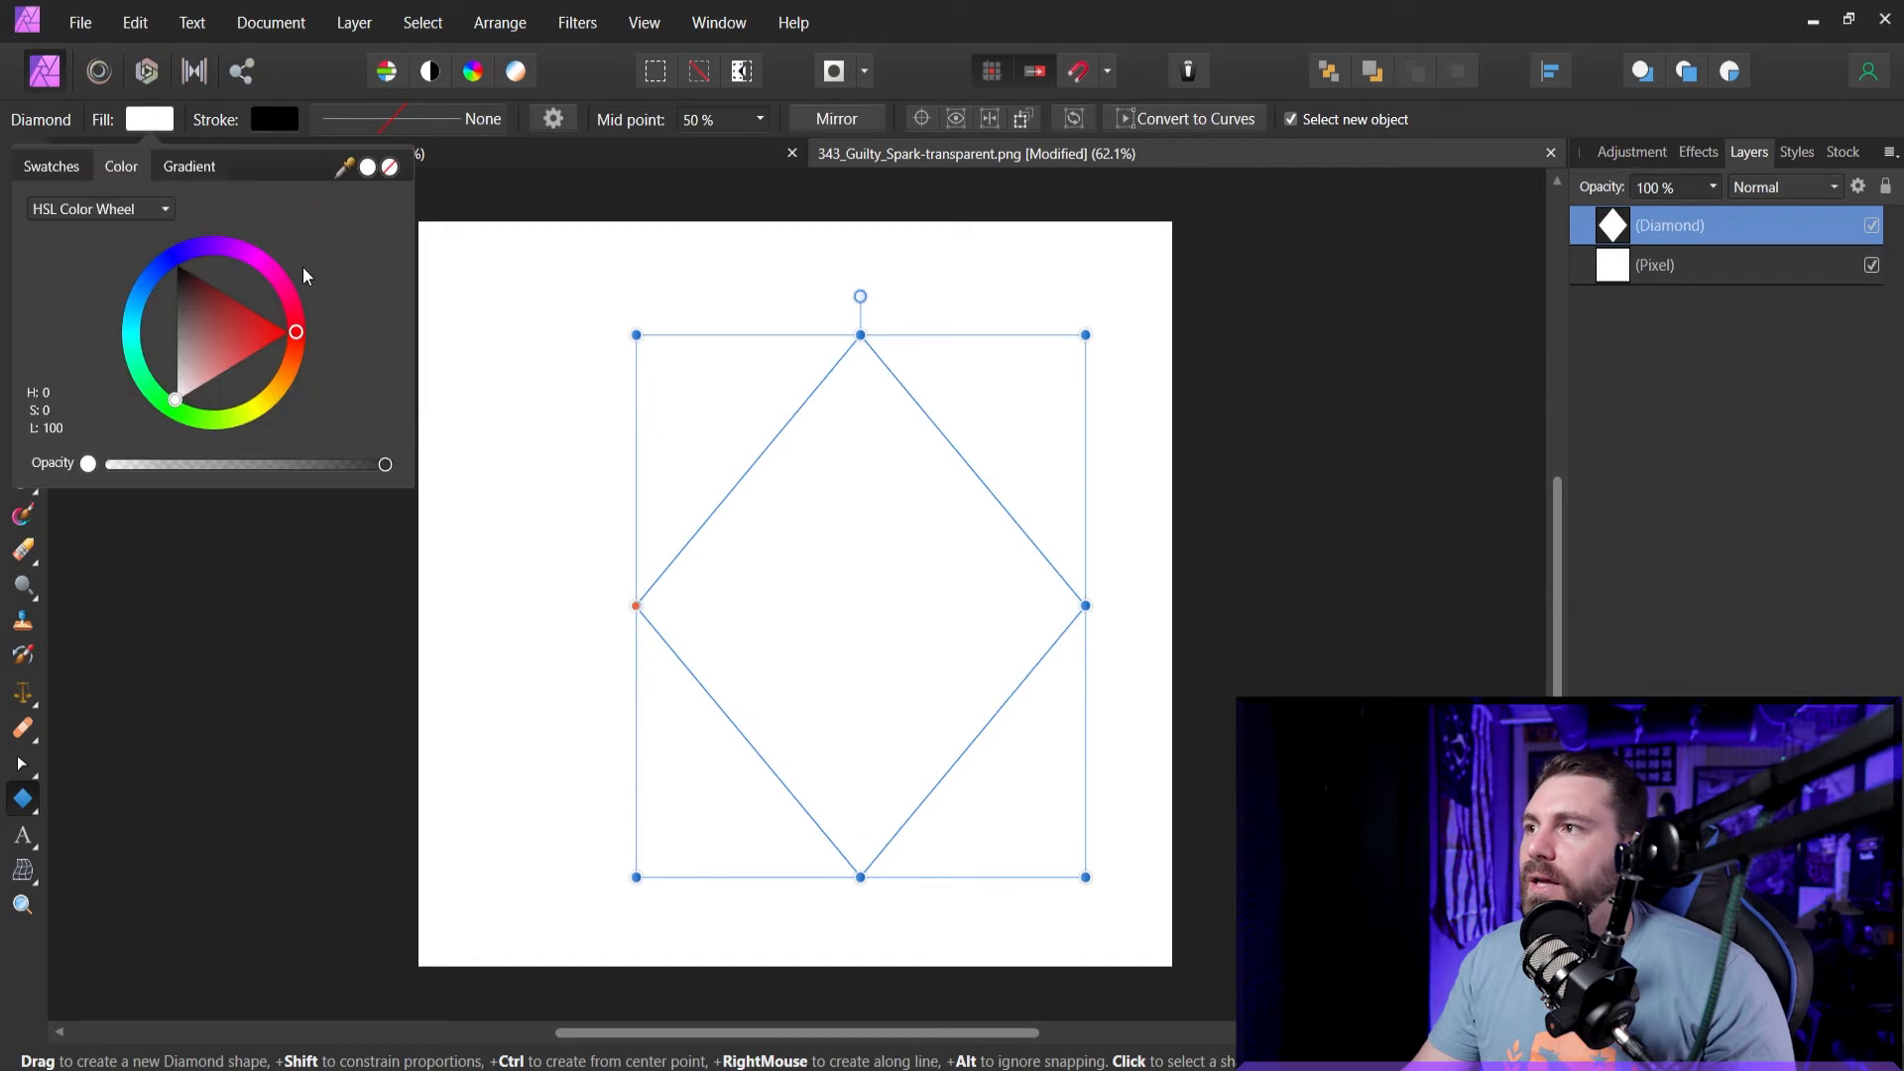
click(130, 328)
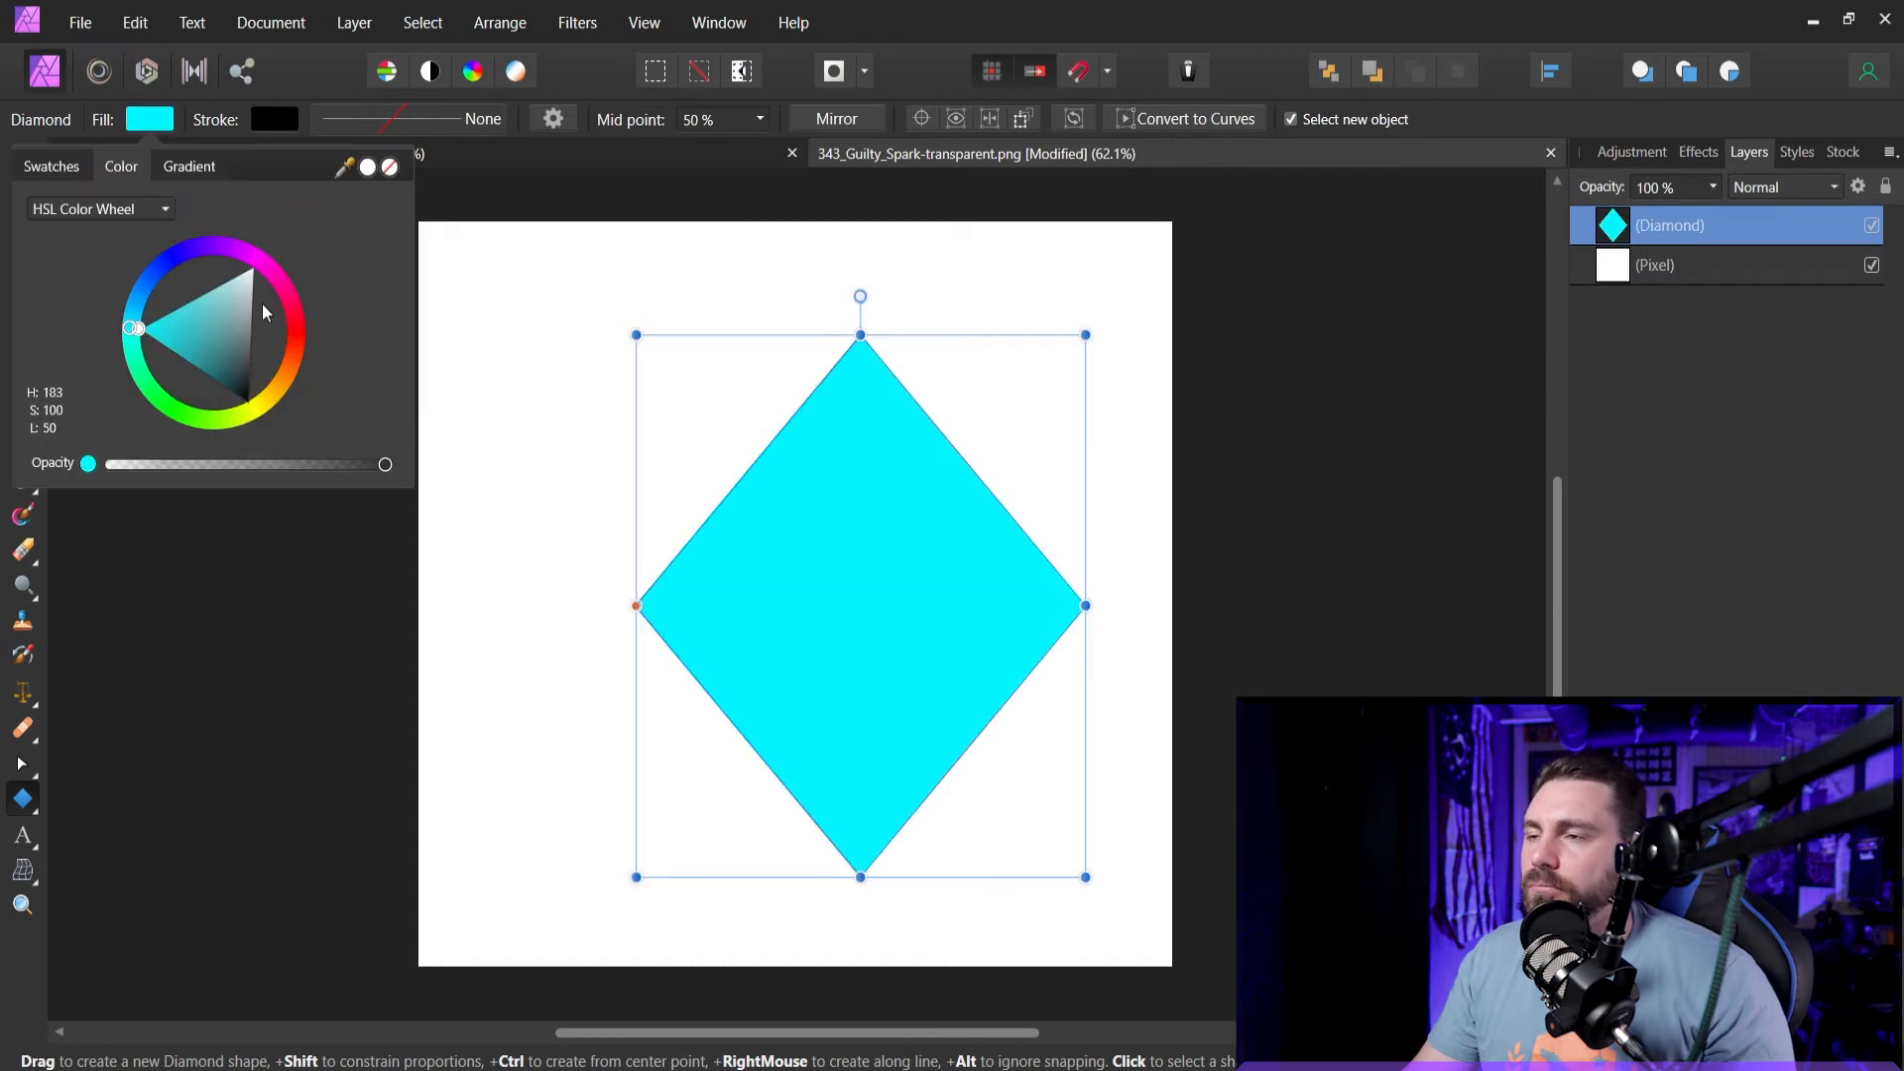
click(139, 121)
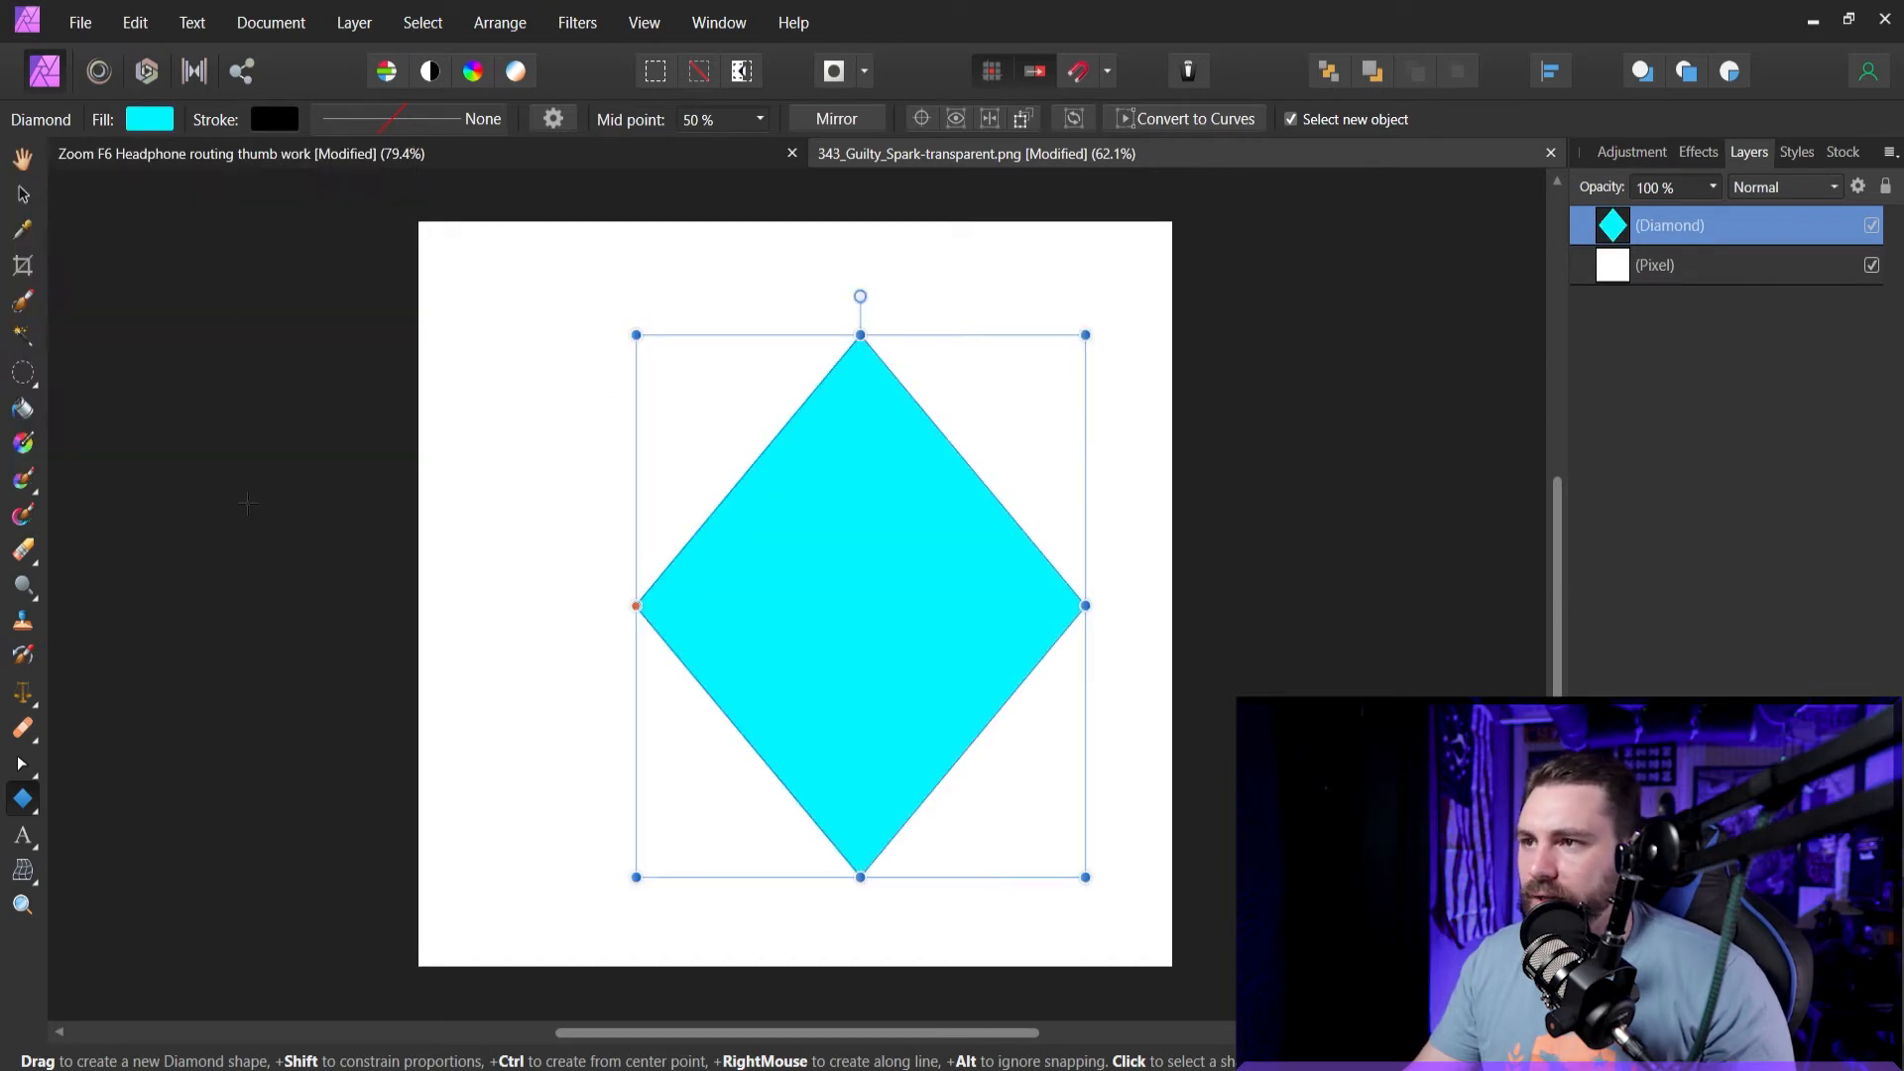
key(v)
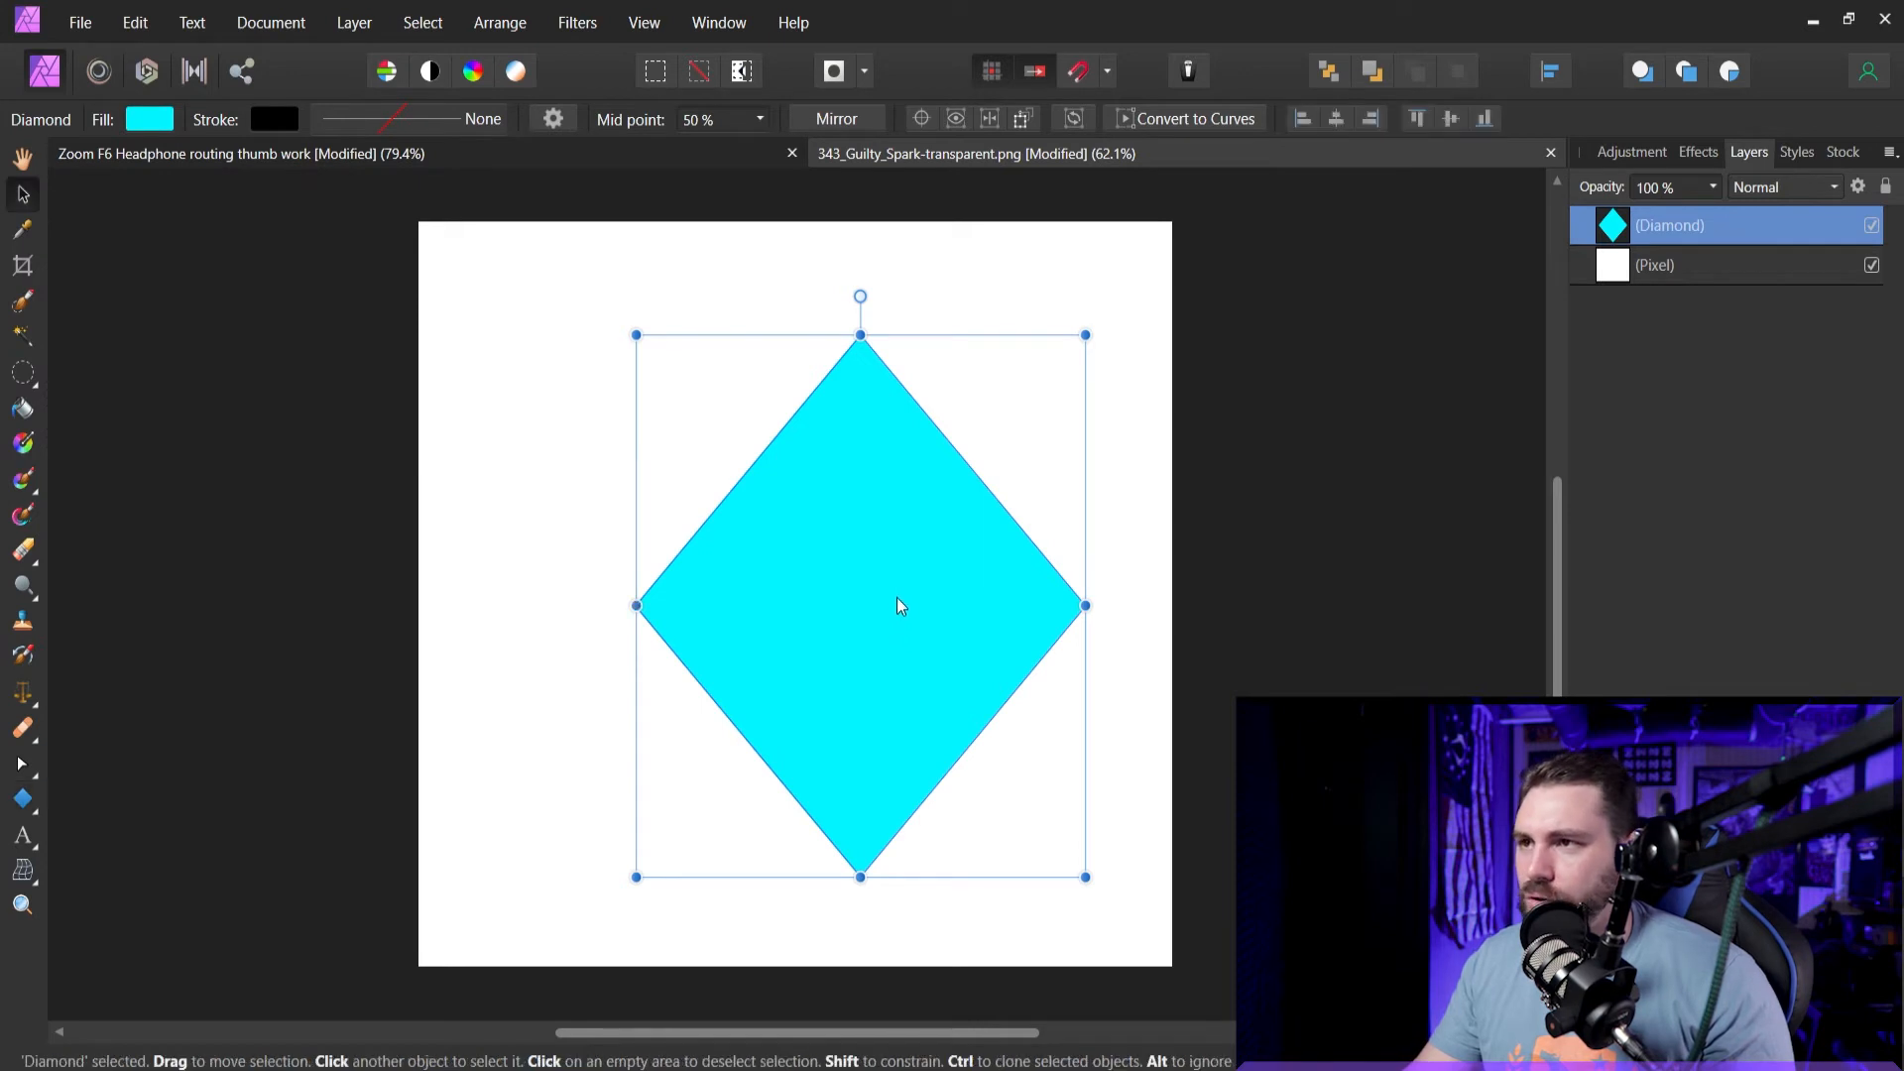
drag(897, 597, 825, 581)
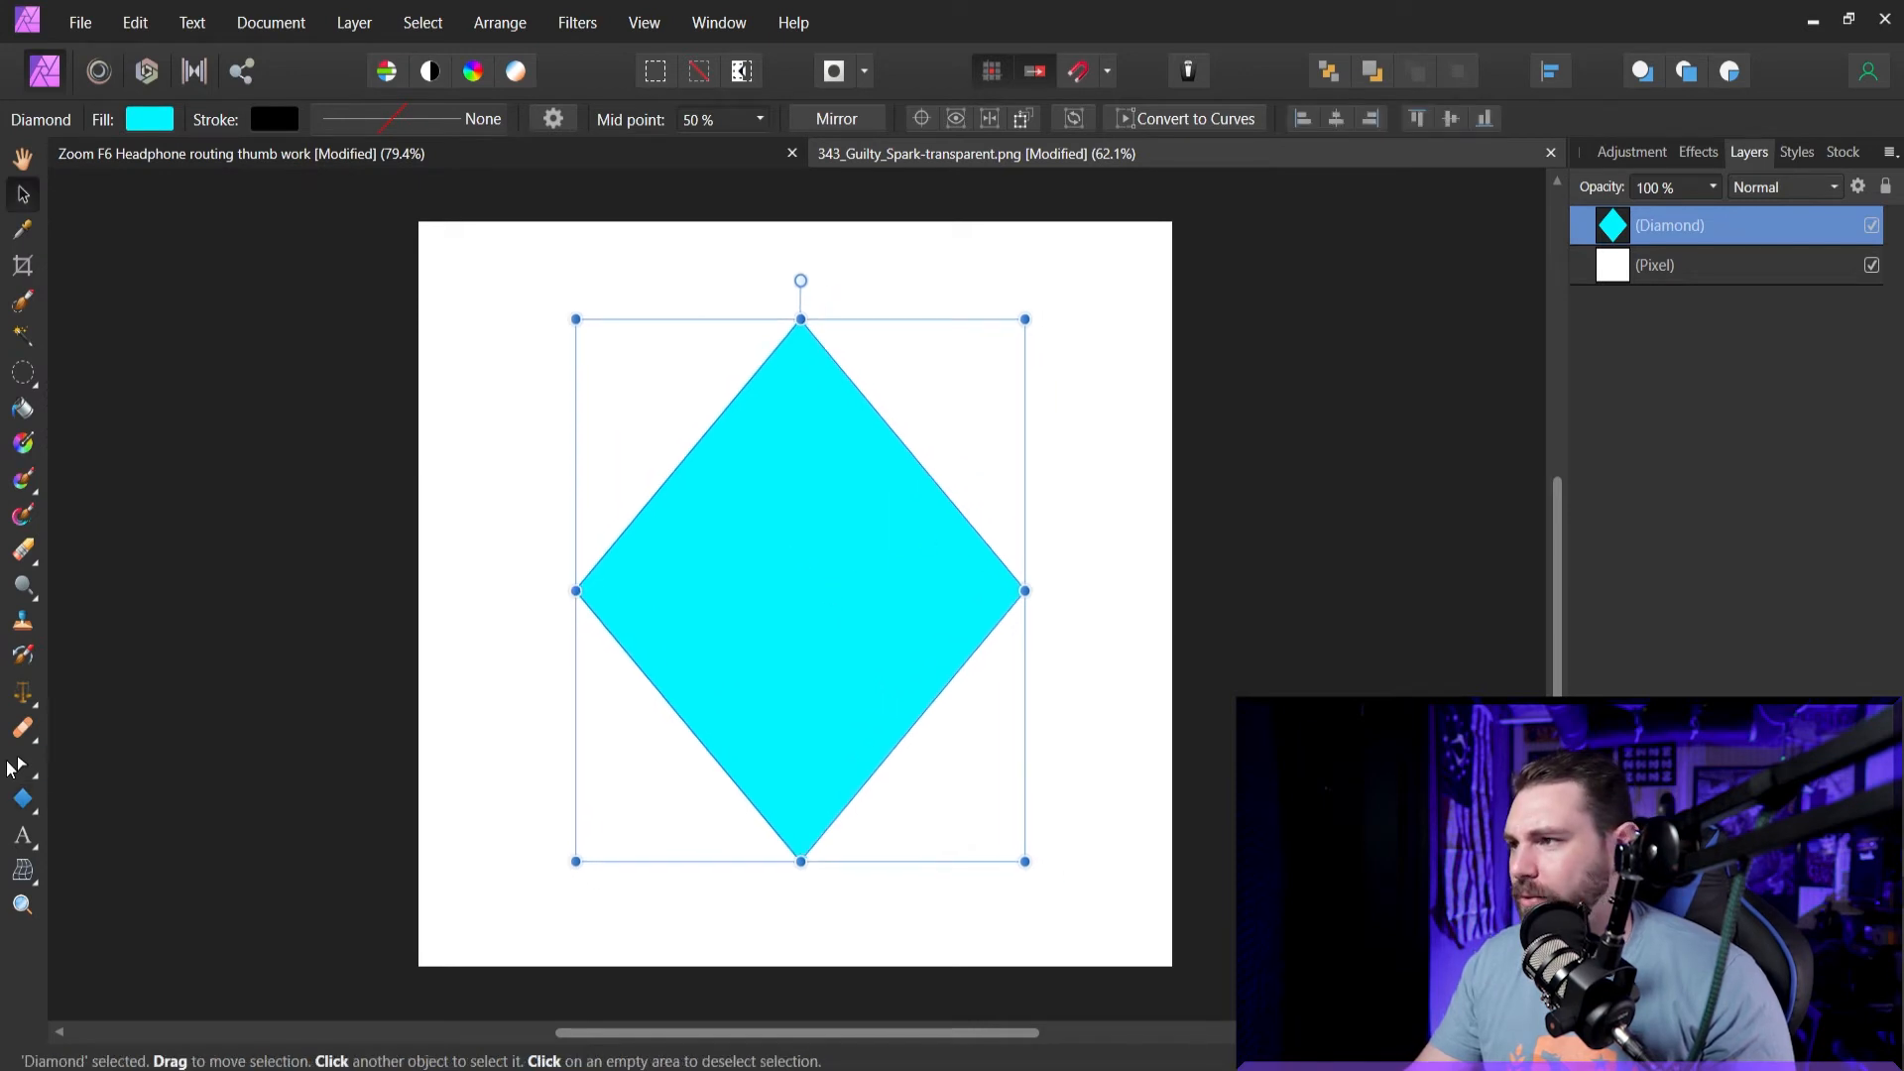
Mesh Warp the cyan diamond by pulling all four mesh corners inward so its sides curve like a four-pointed star.
click(30, 872)
drag(575, 862, 642, 794)
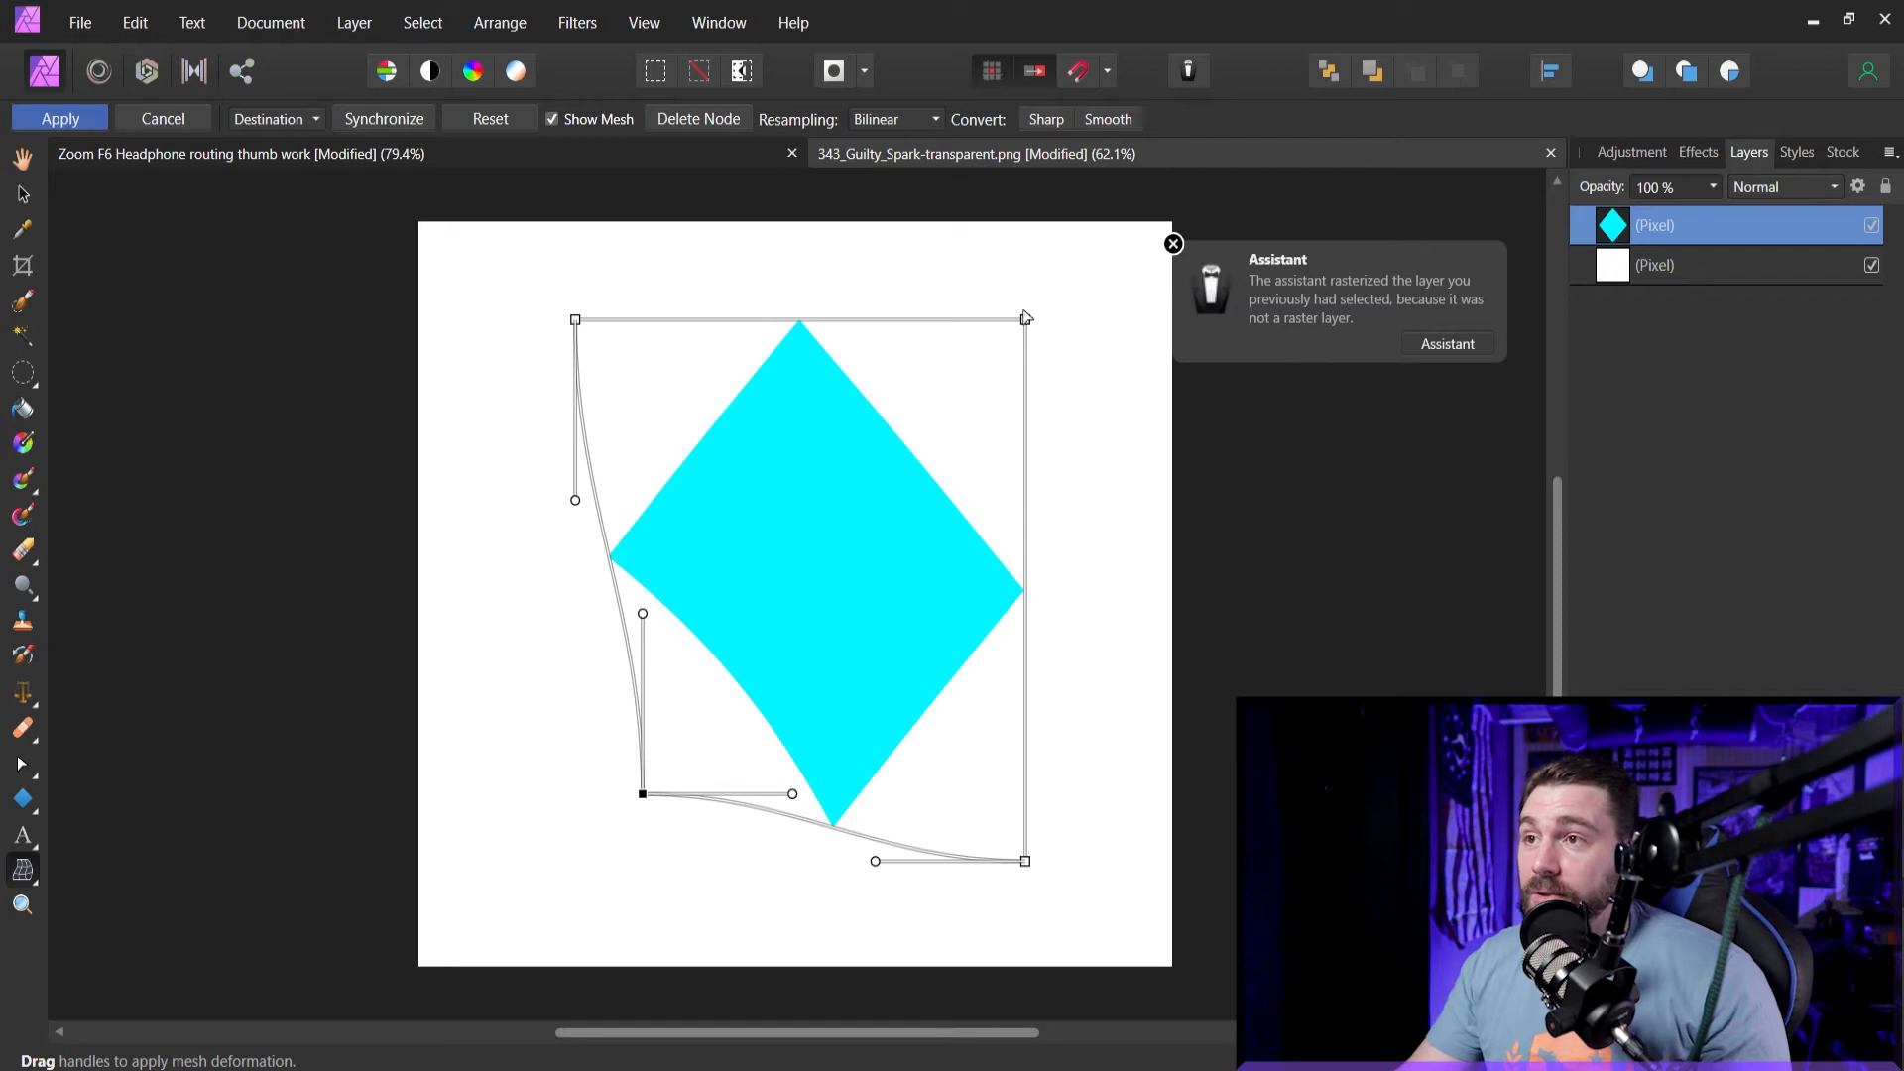
drag(1025, 319, 945, 403)
drag(576, 320, 645, 381)
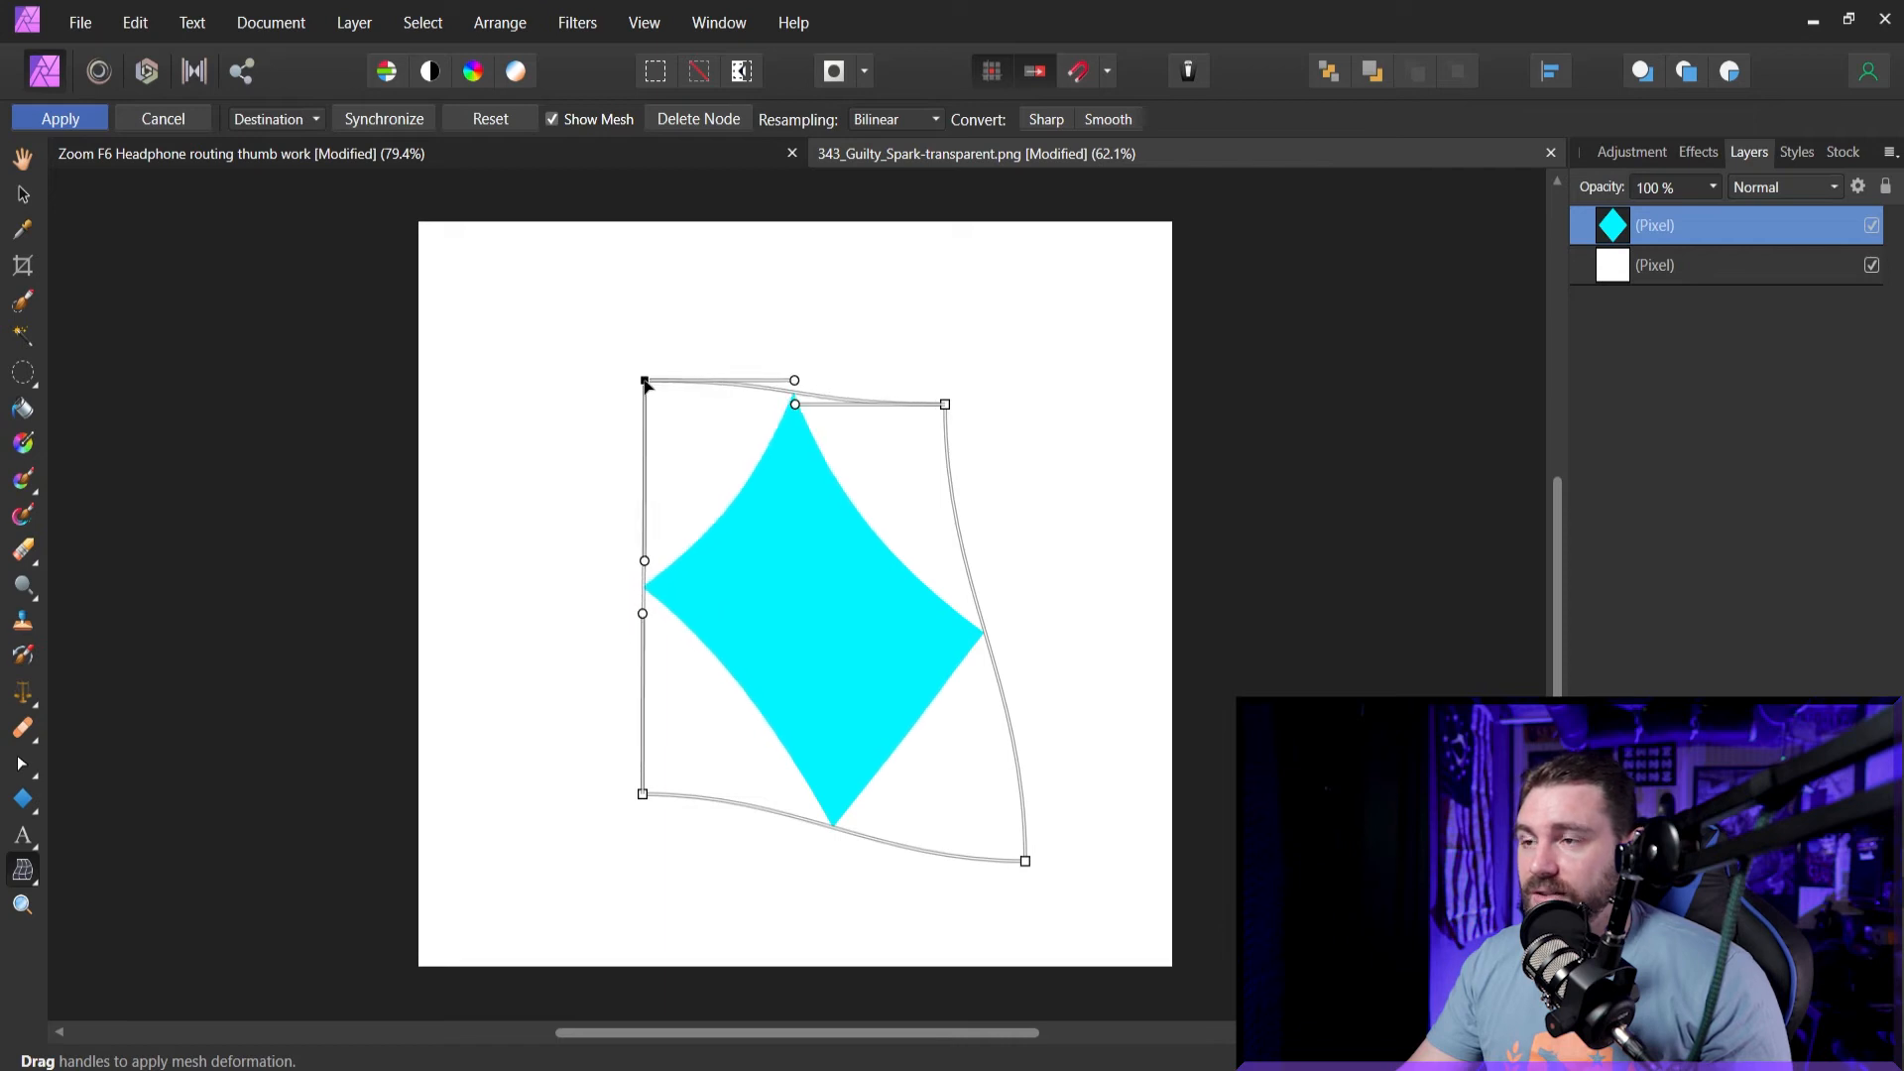
drag(1025, 861, 970, 815)
drag(969, 815, 947, 798)
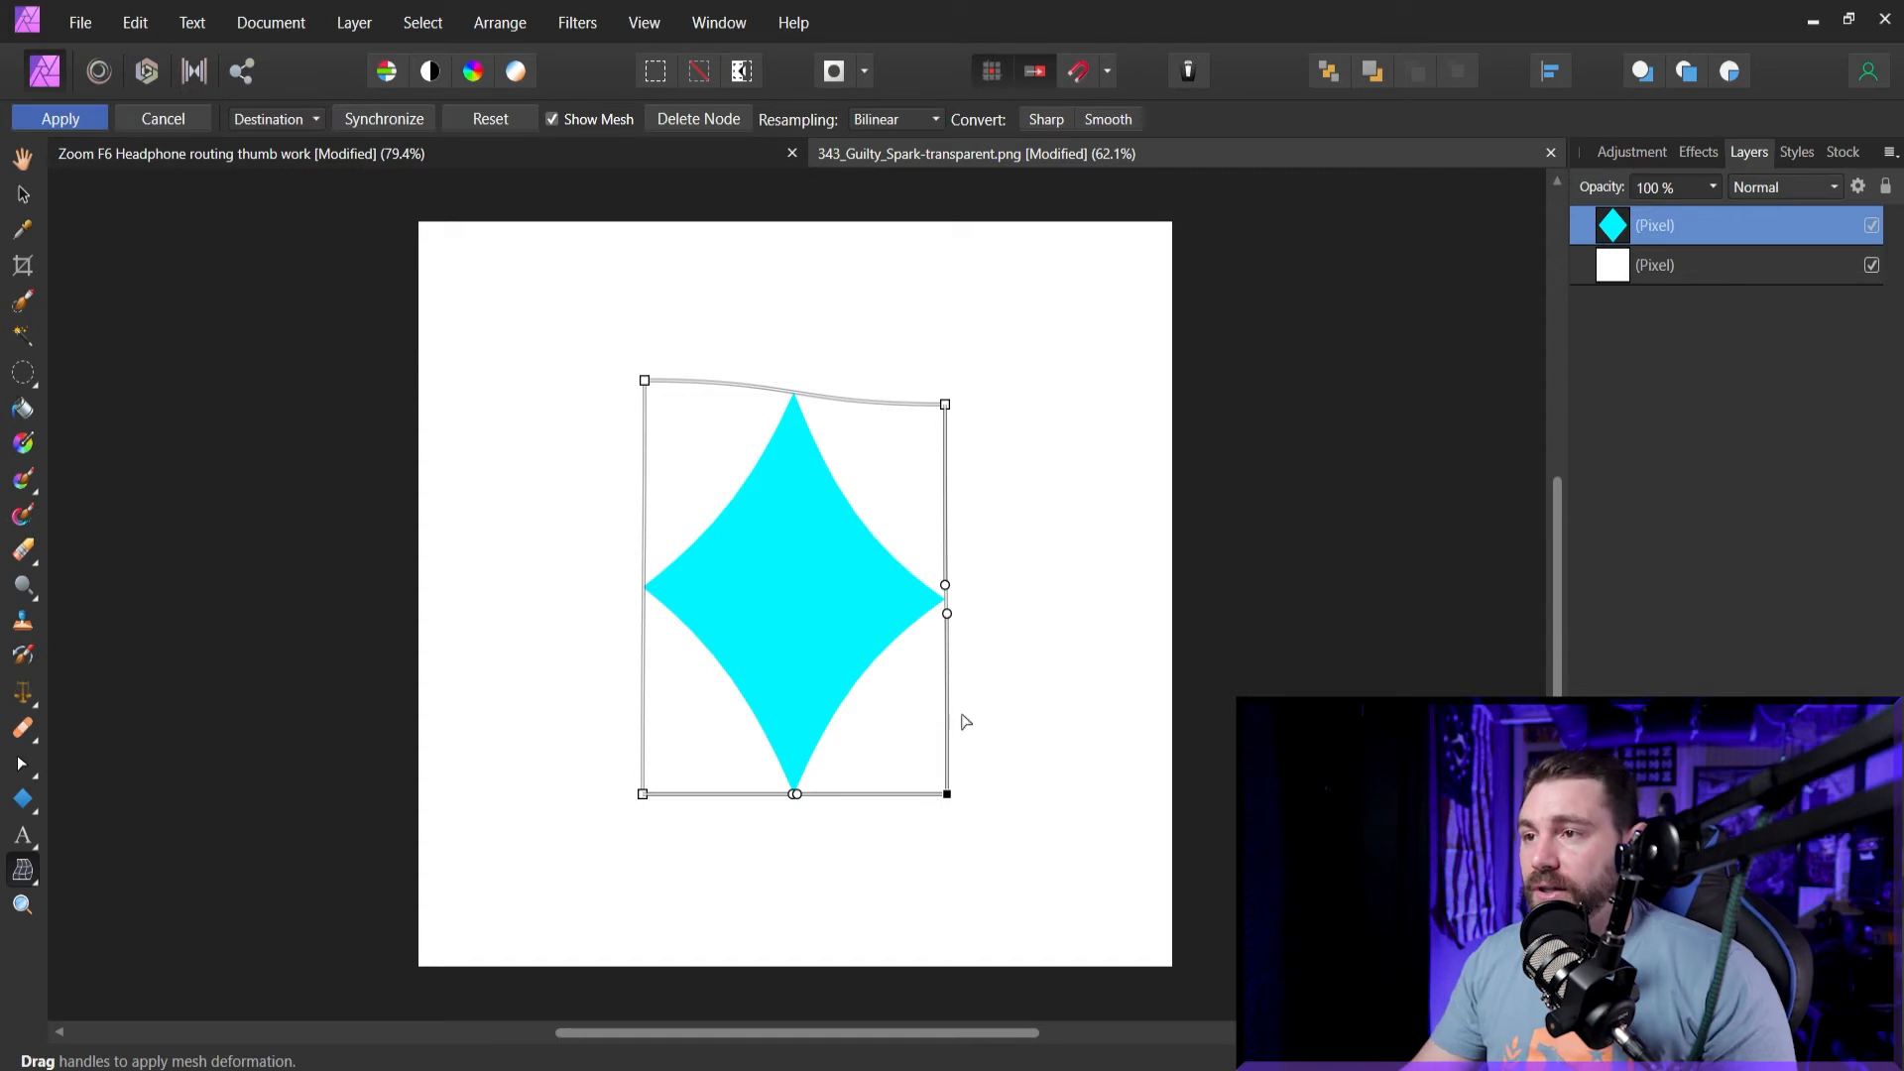
Bow both vertical mesh edges outward by pulling the curve handles of the two lower corners away from the shape.
drag(947, 615, 1097, 605)
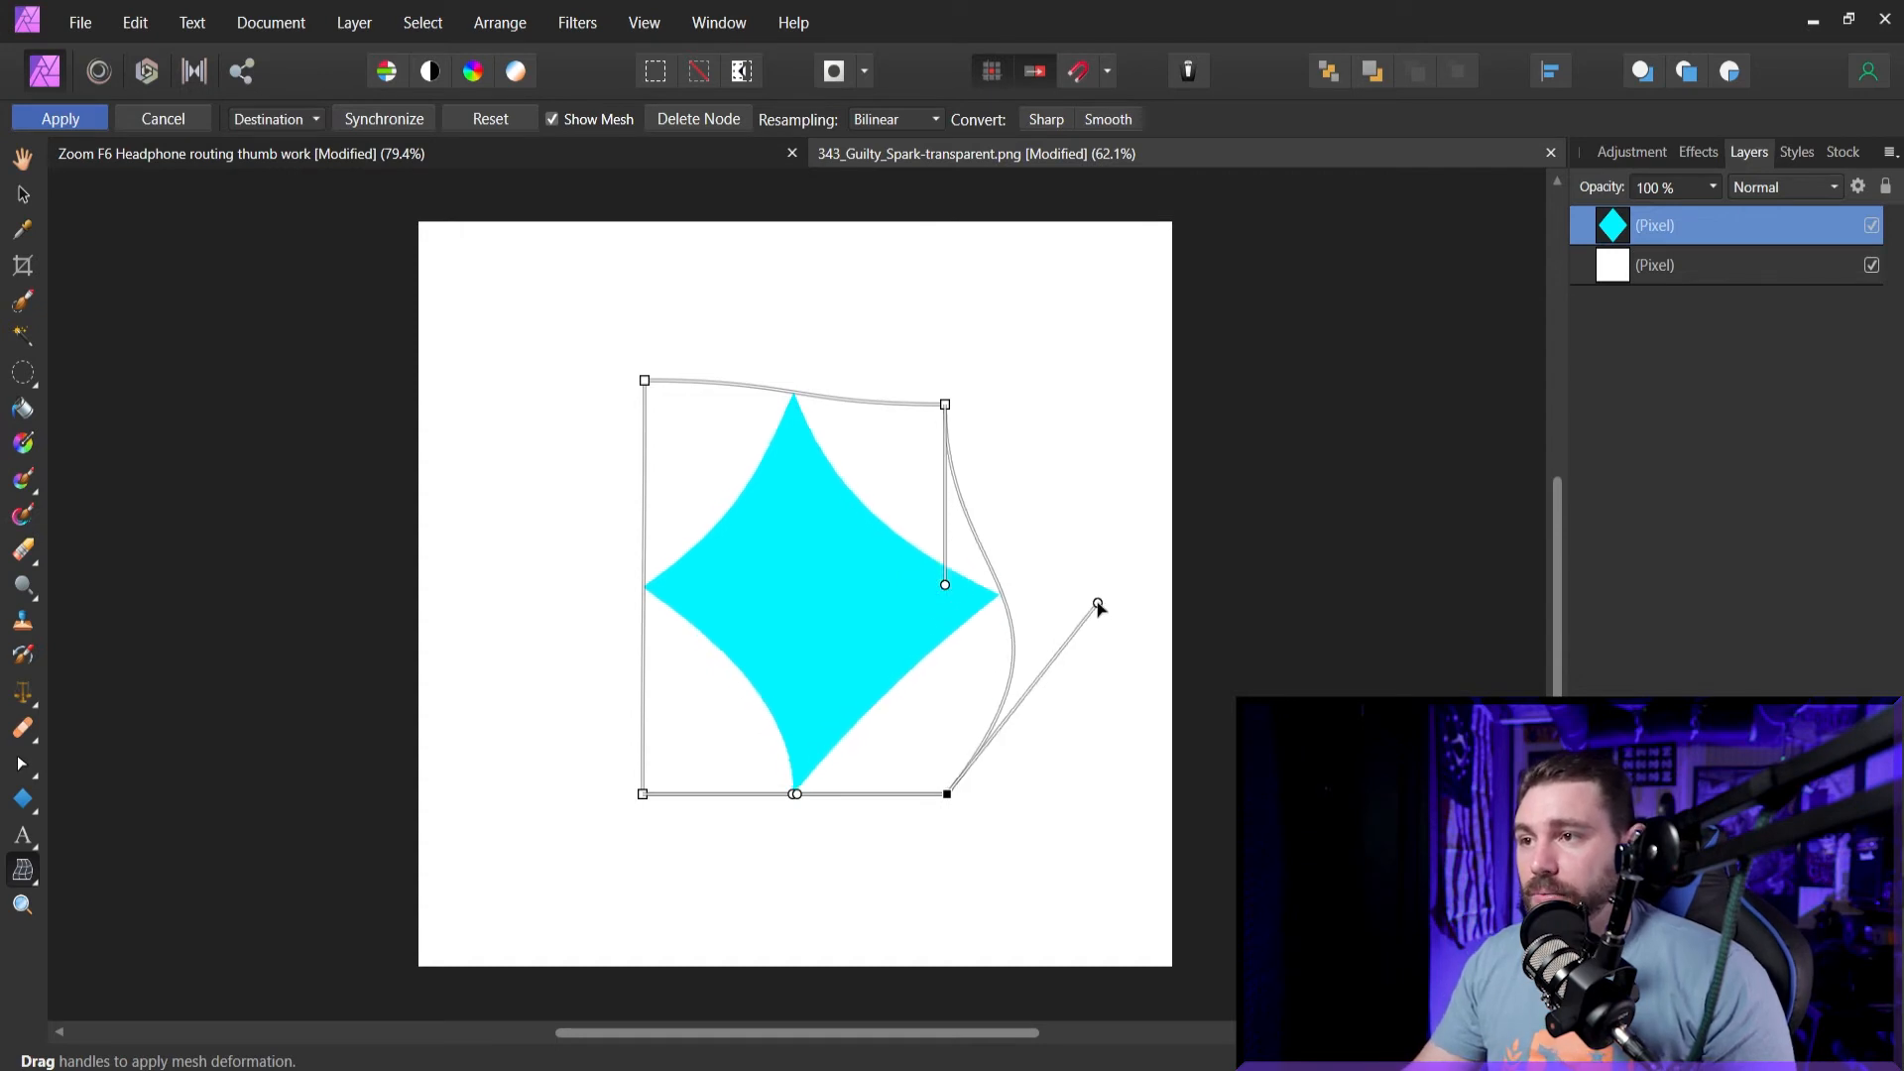
click(643, 795)
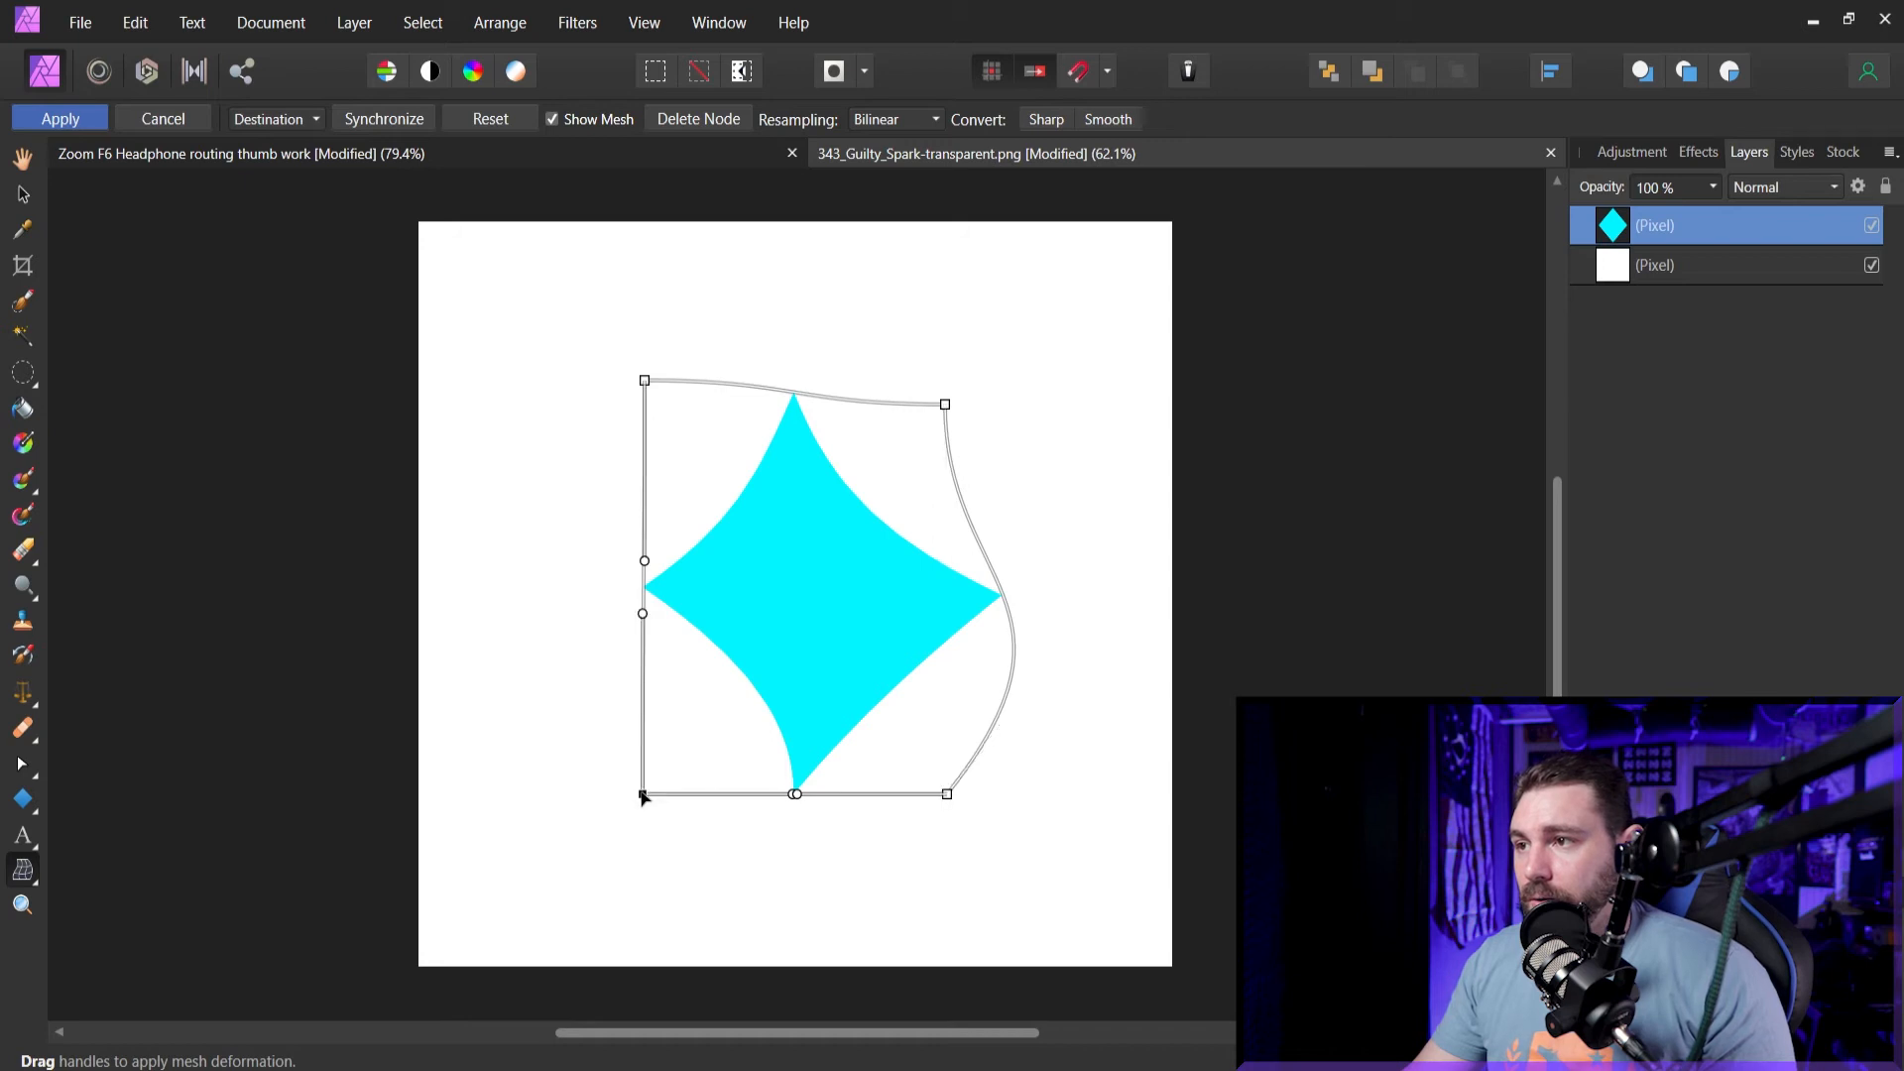
drag(642, 615, 522, 618)
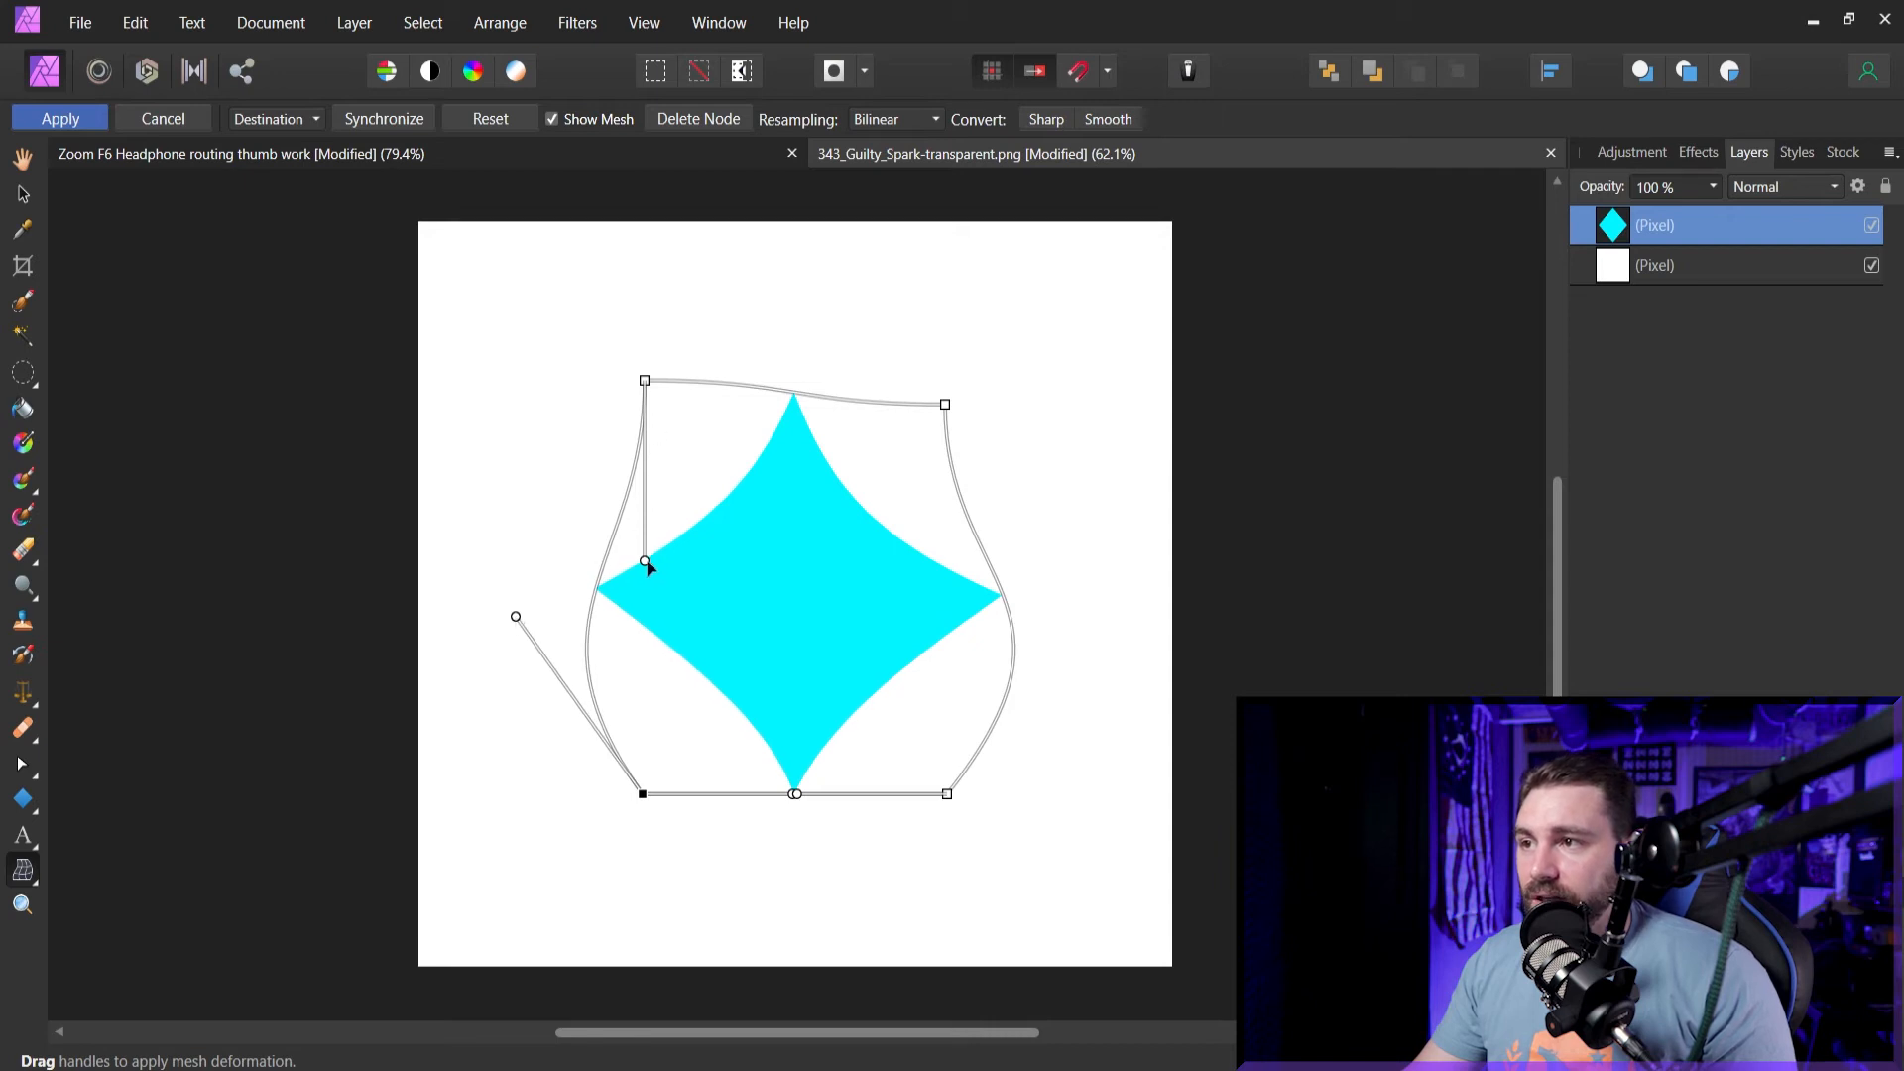
Distort the mesh further by pulling the upper-left and lower-edge curve handles far right, then moving the upper-left corner outward and lower-right corner up.
drag(644, 561, 1094, 577)
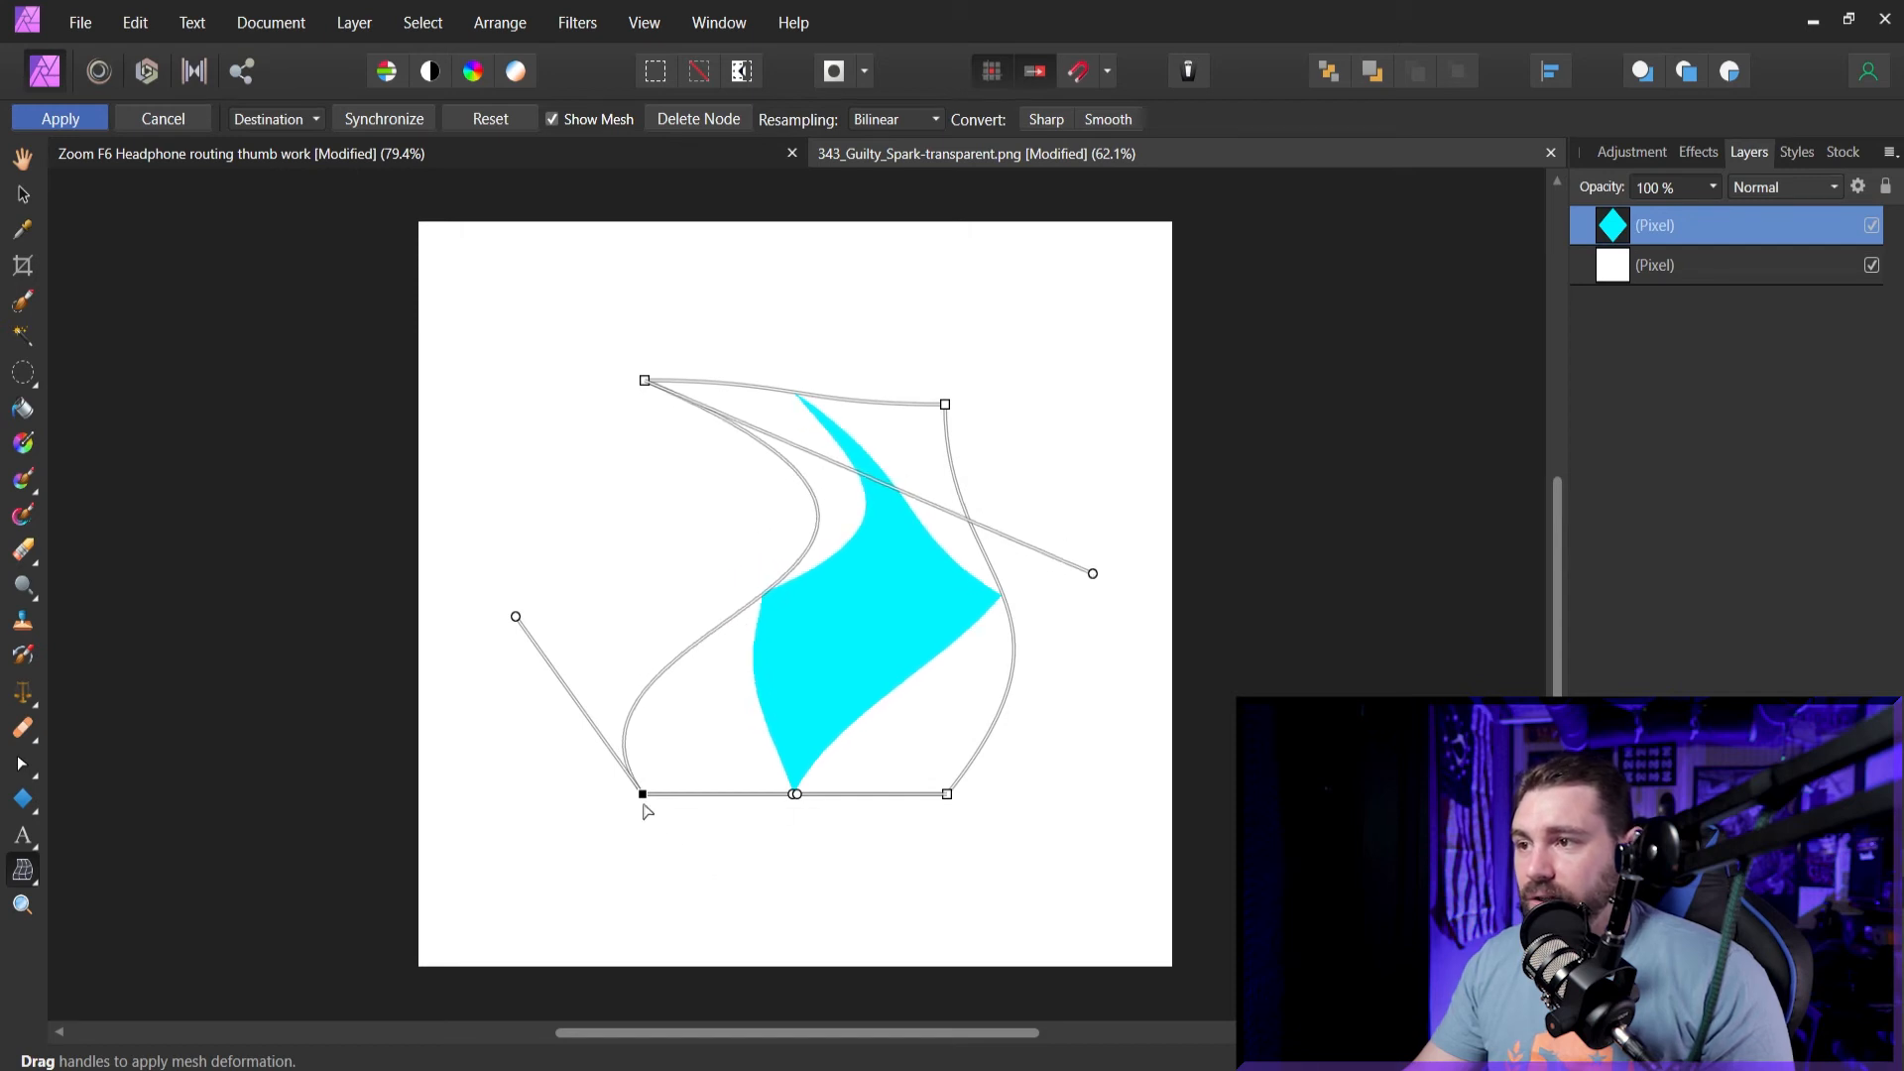
drag(795, 794, 1166, 629)
drag(645, 382, 535, 437)
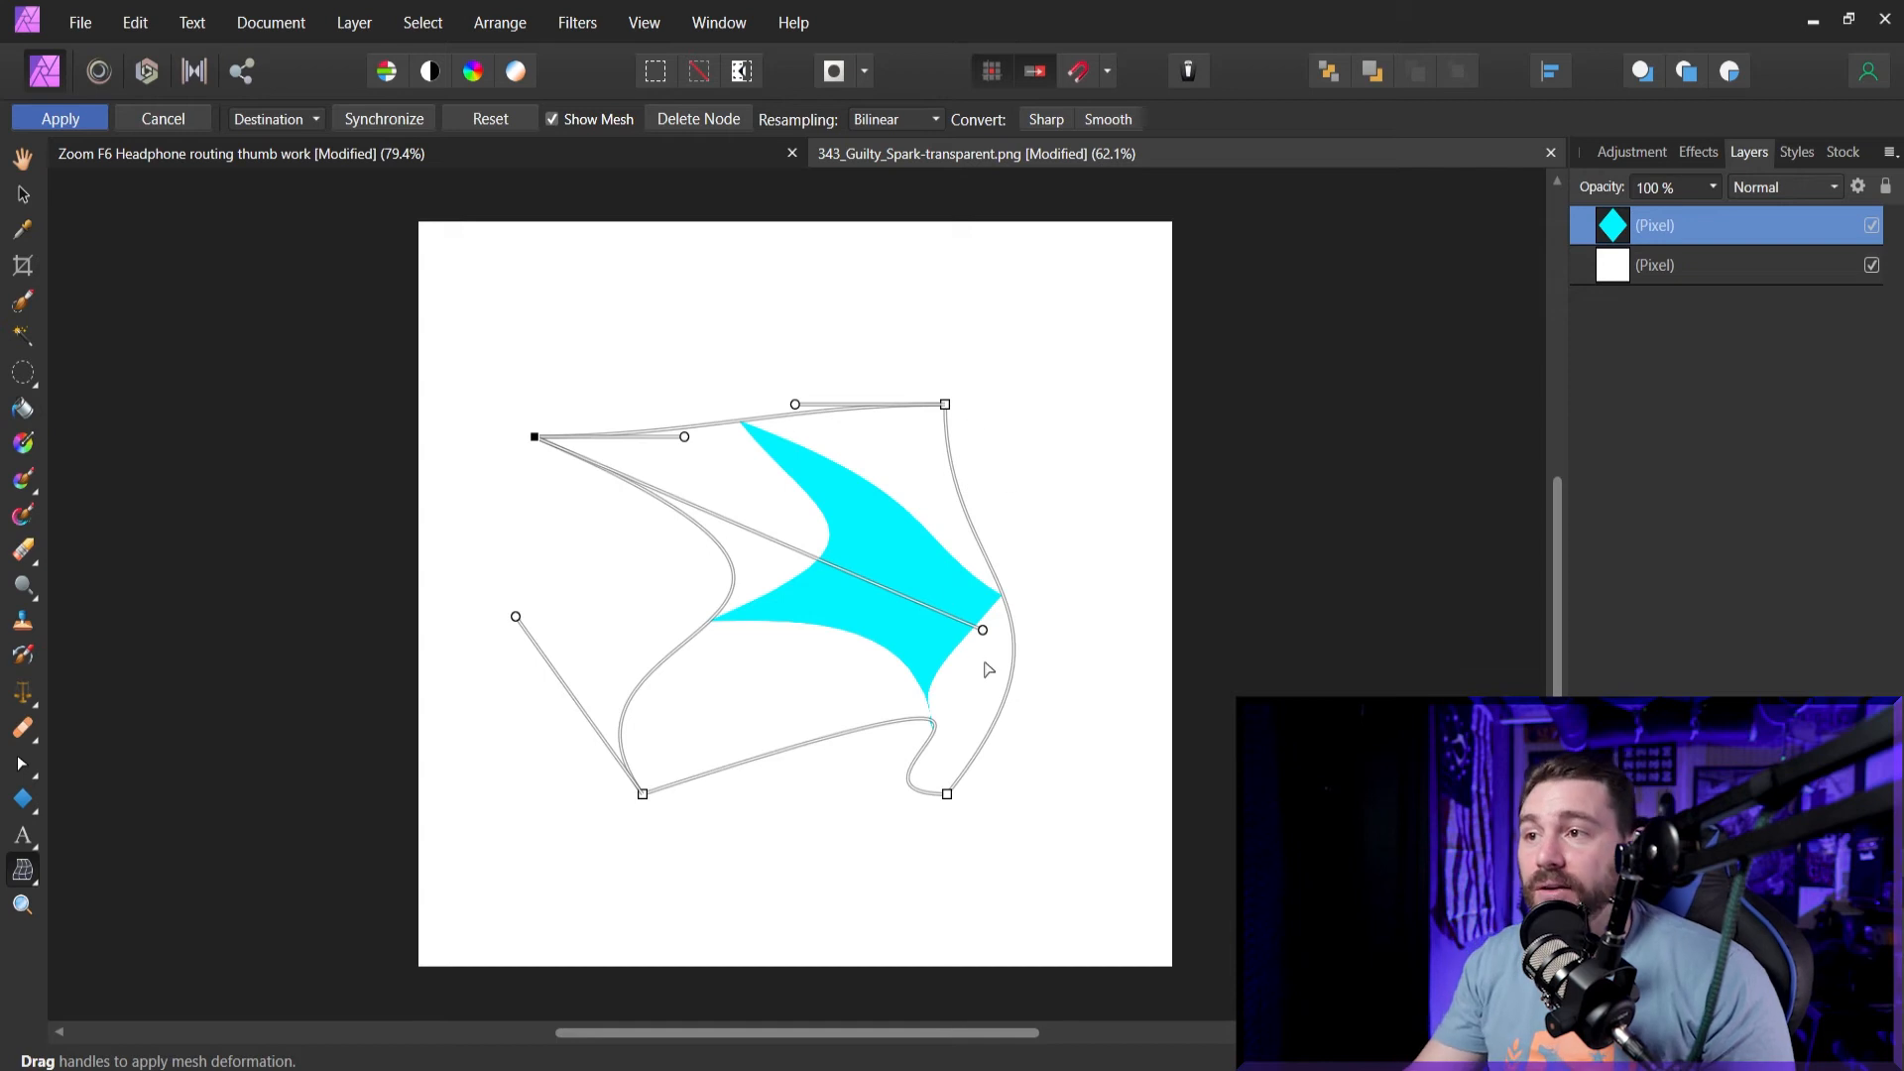
drag(947, 793, 947, 735)
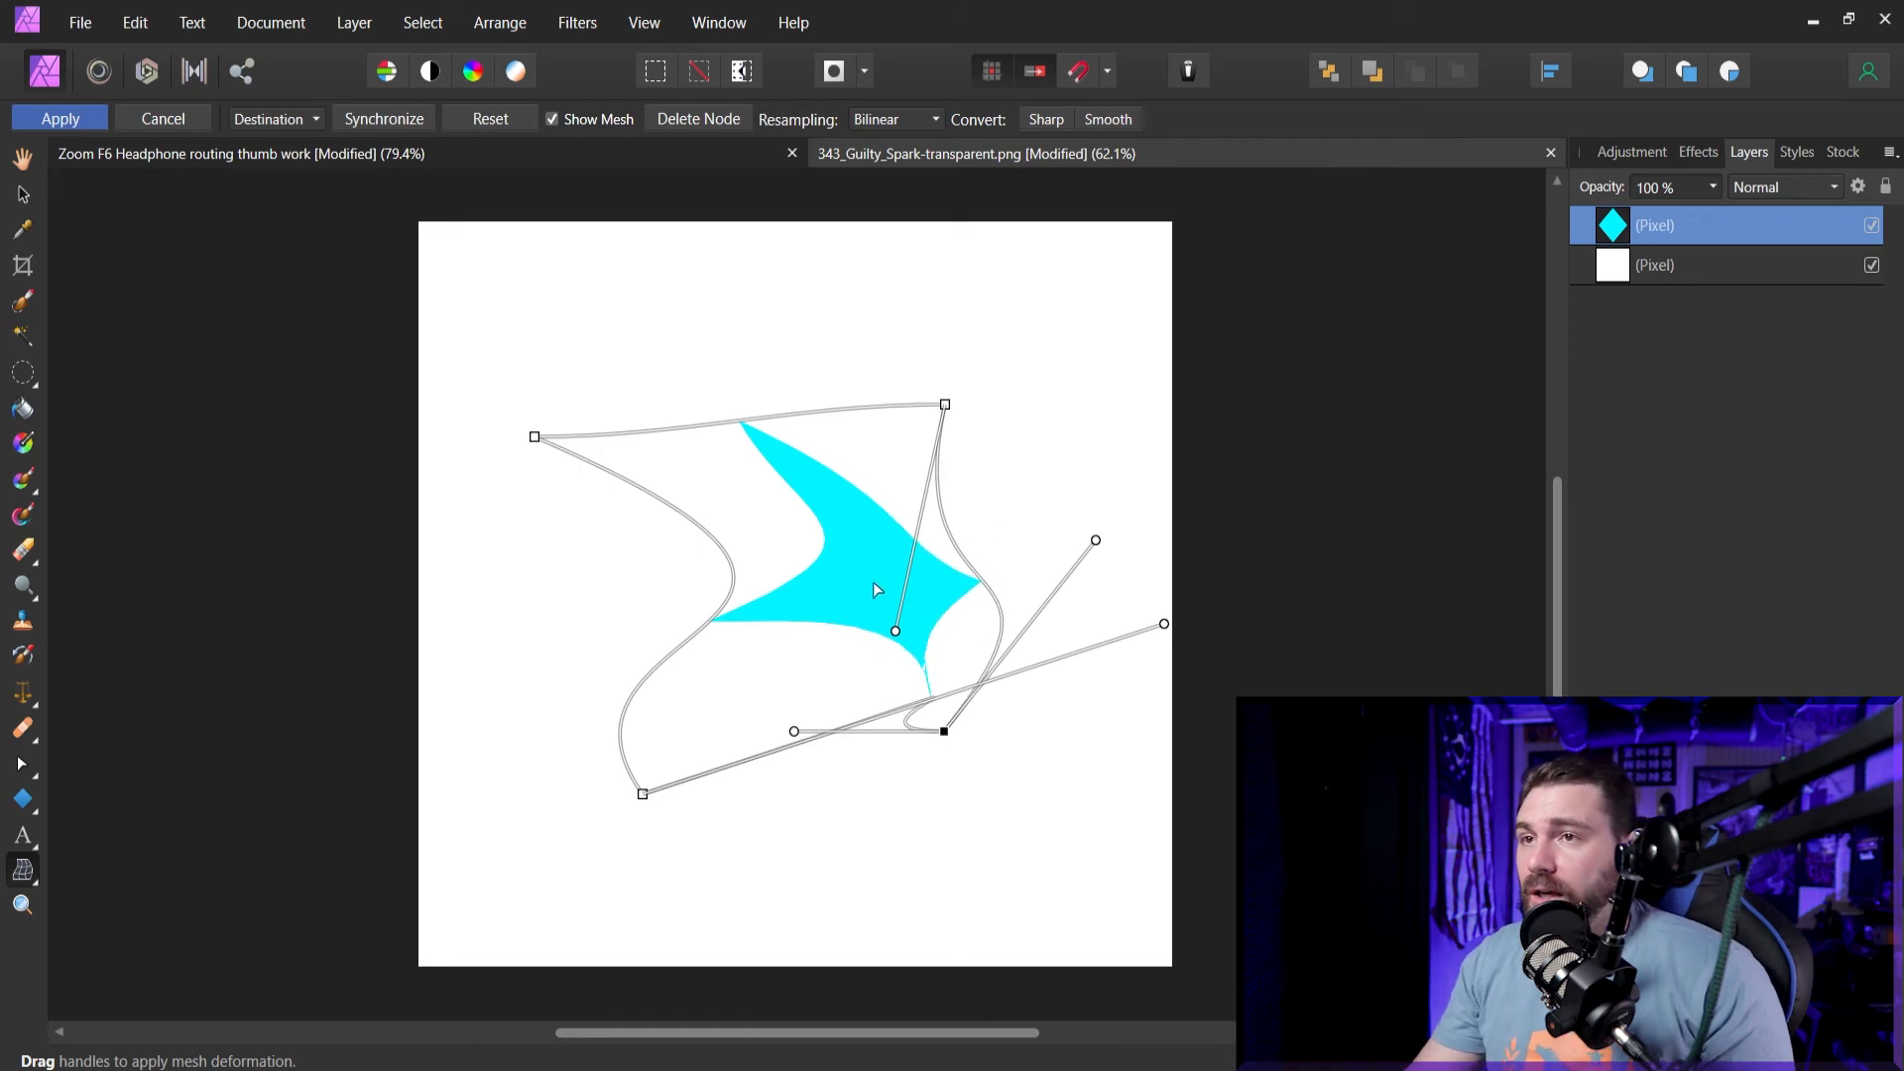
Add a Bevel/Emboss effect with a larger radius to the warped cyan shape and commit its mesh warp.
click(1698, 153)
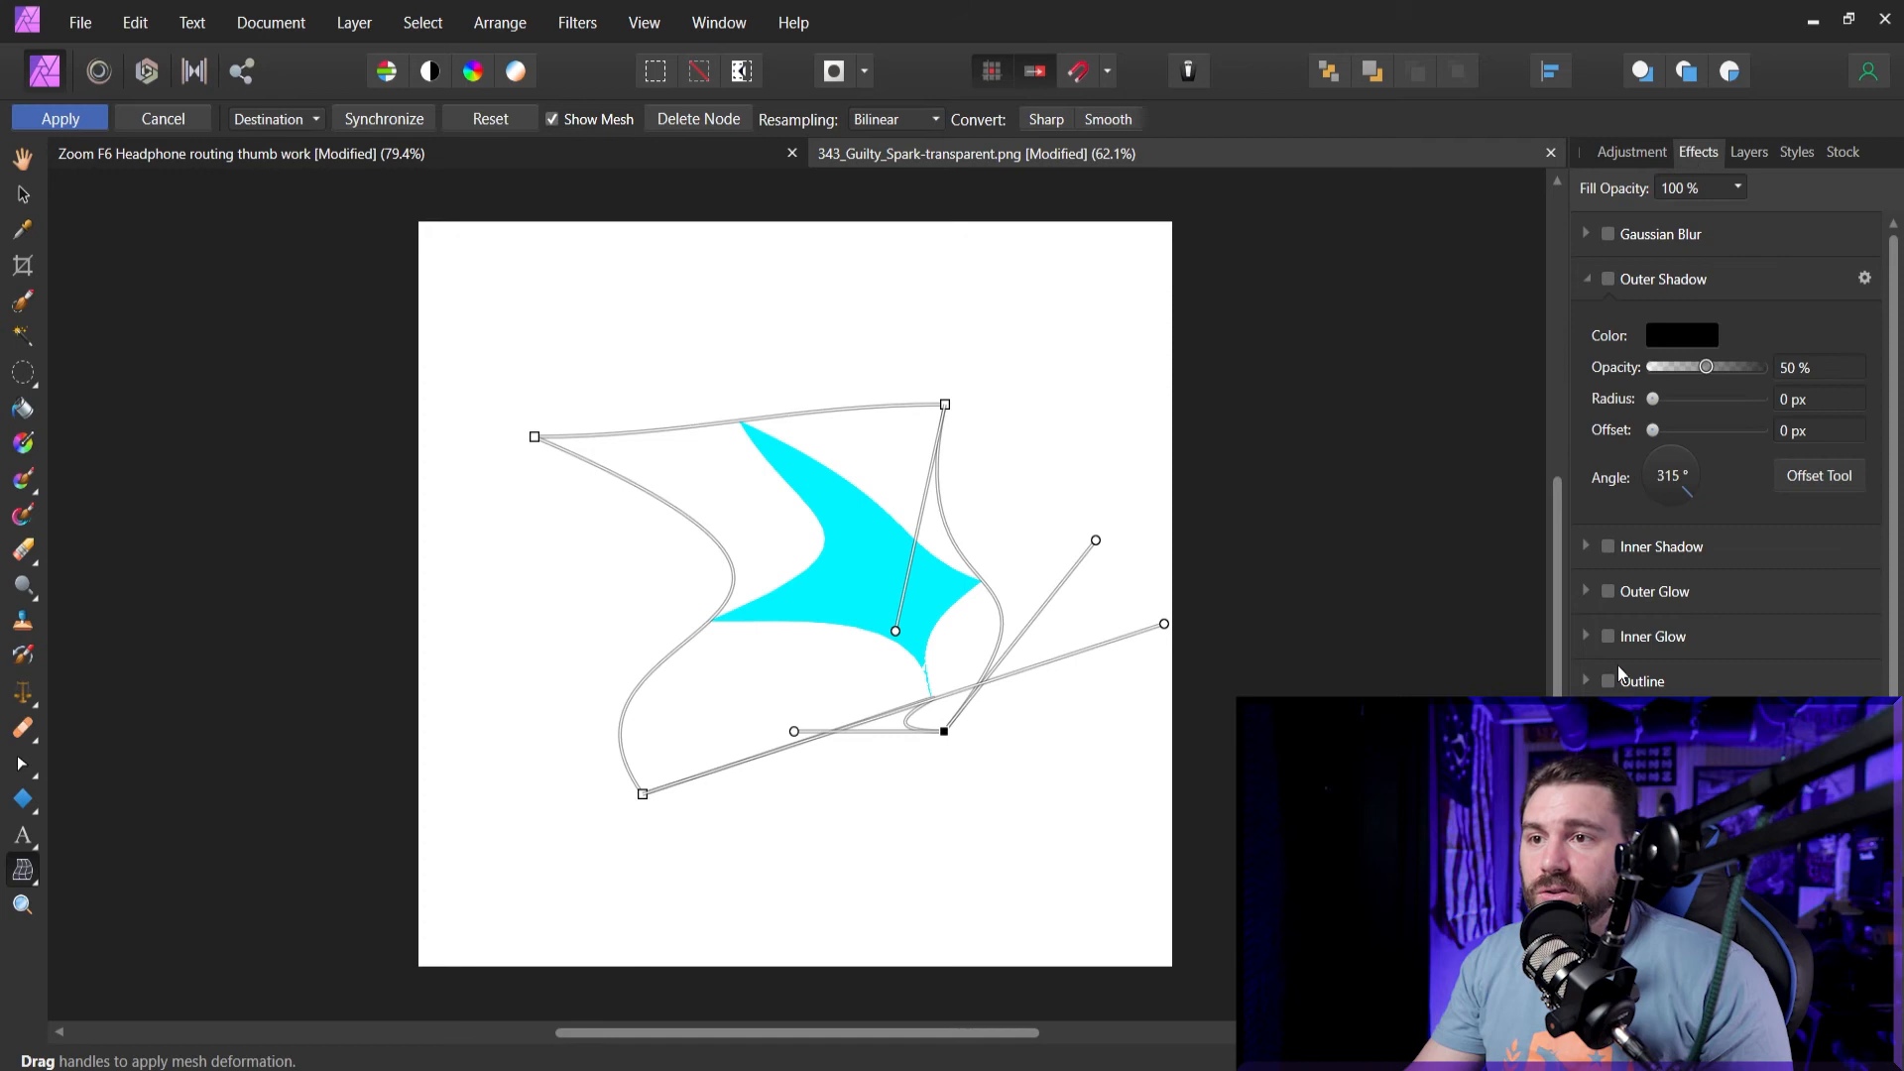
click(1608, 771)
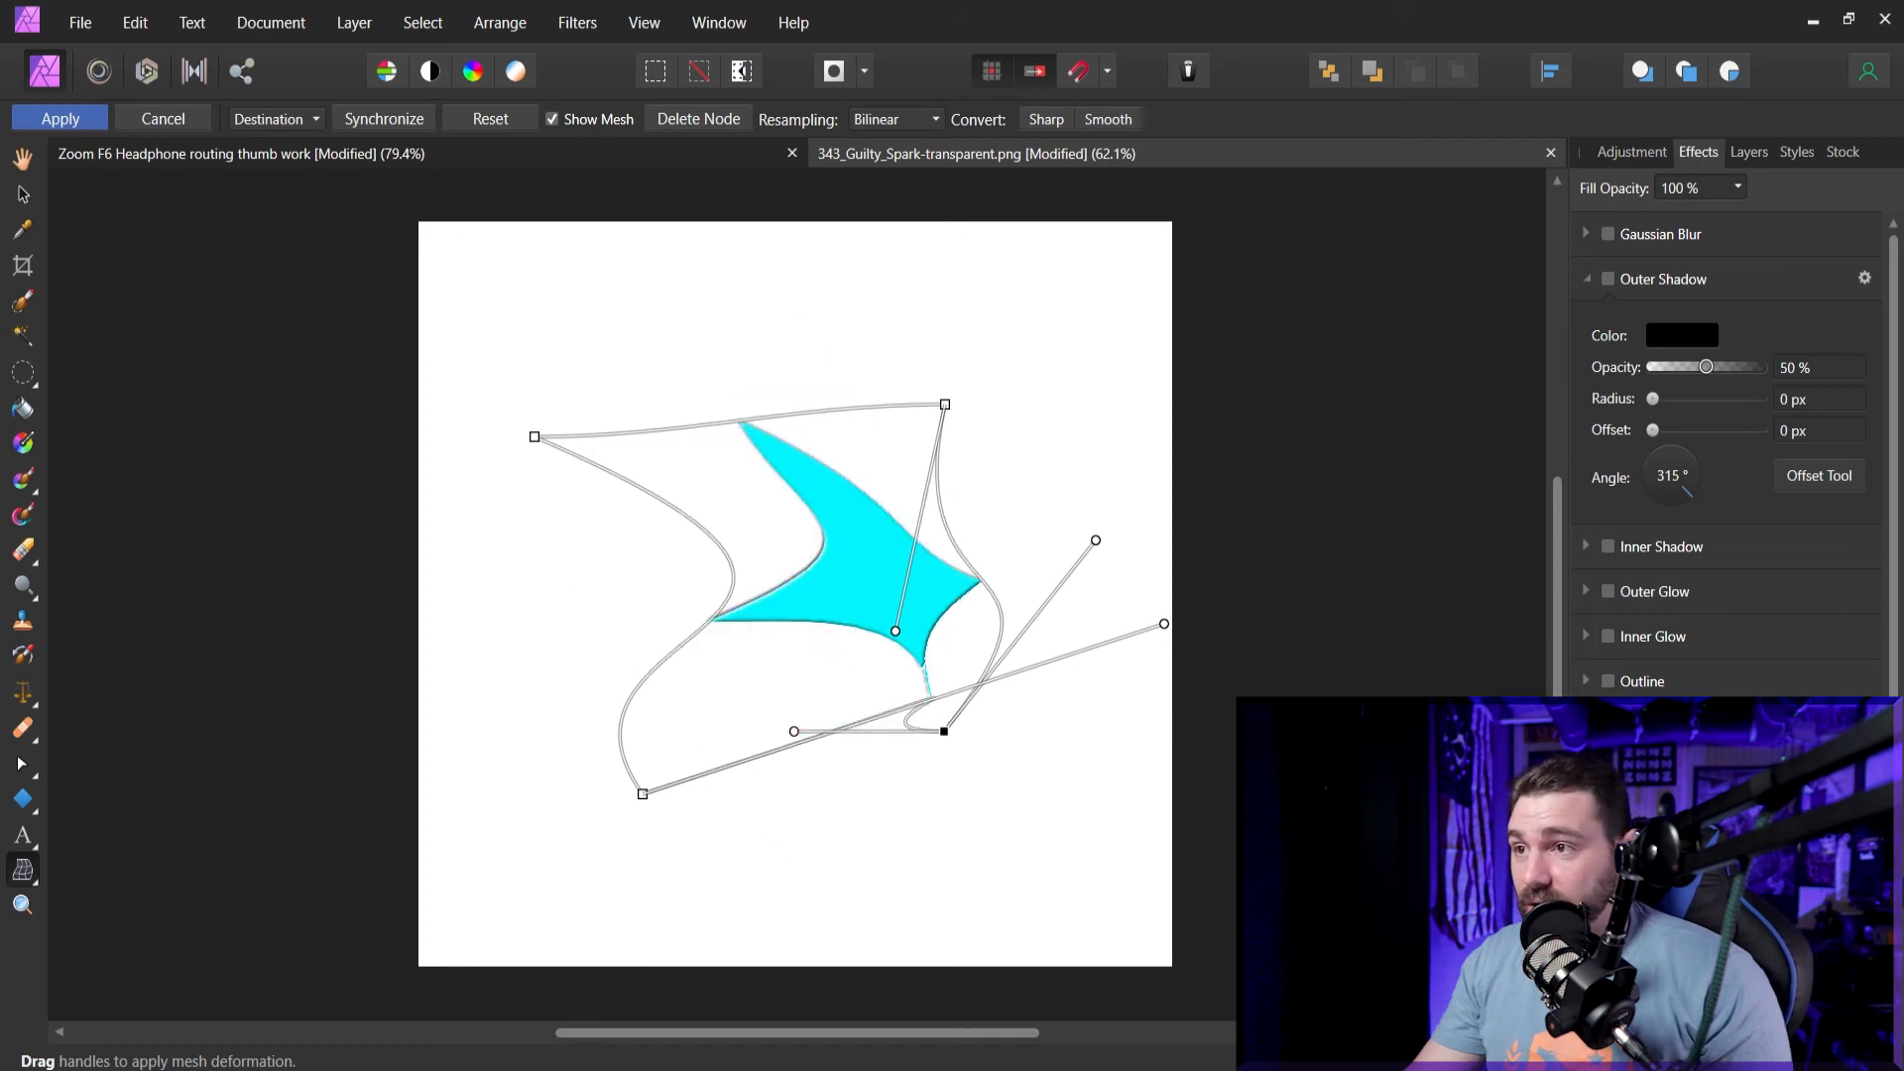
key(Return)
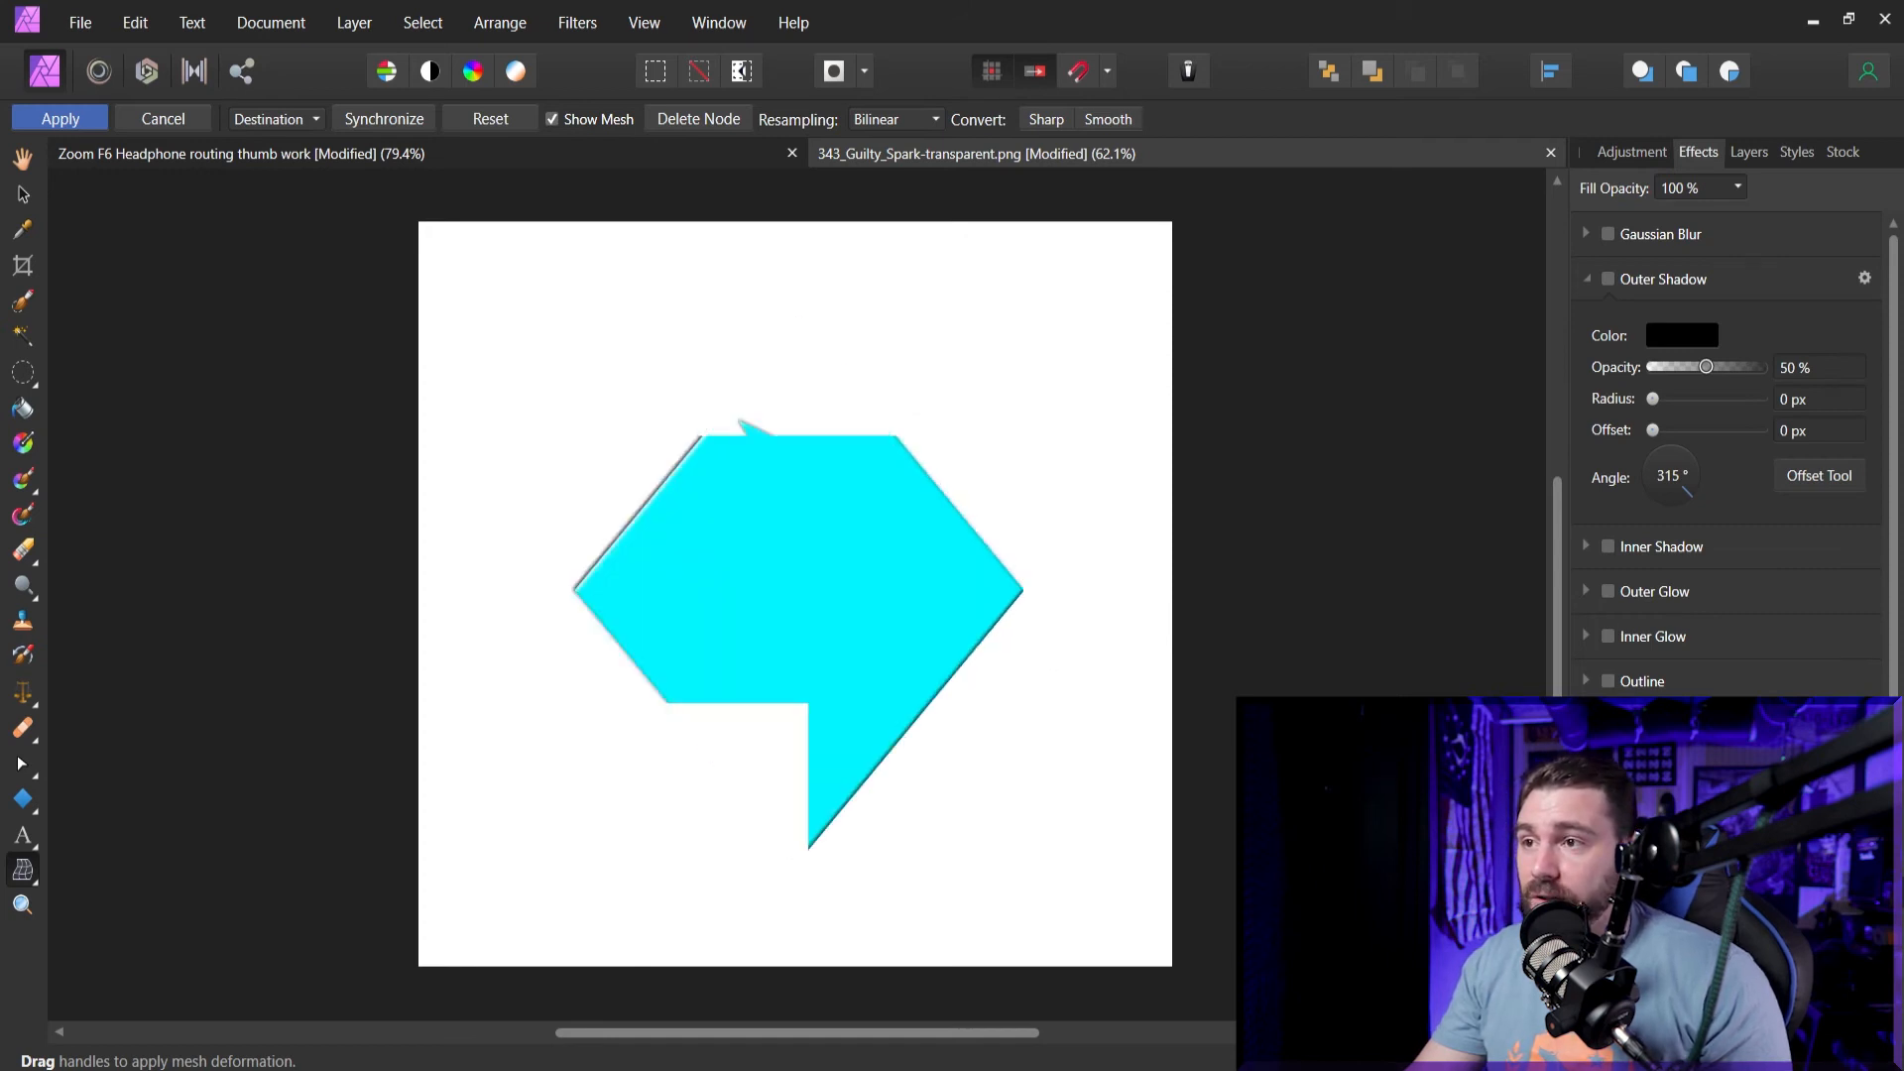
drag(1653, 858, 1677, 859)
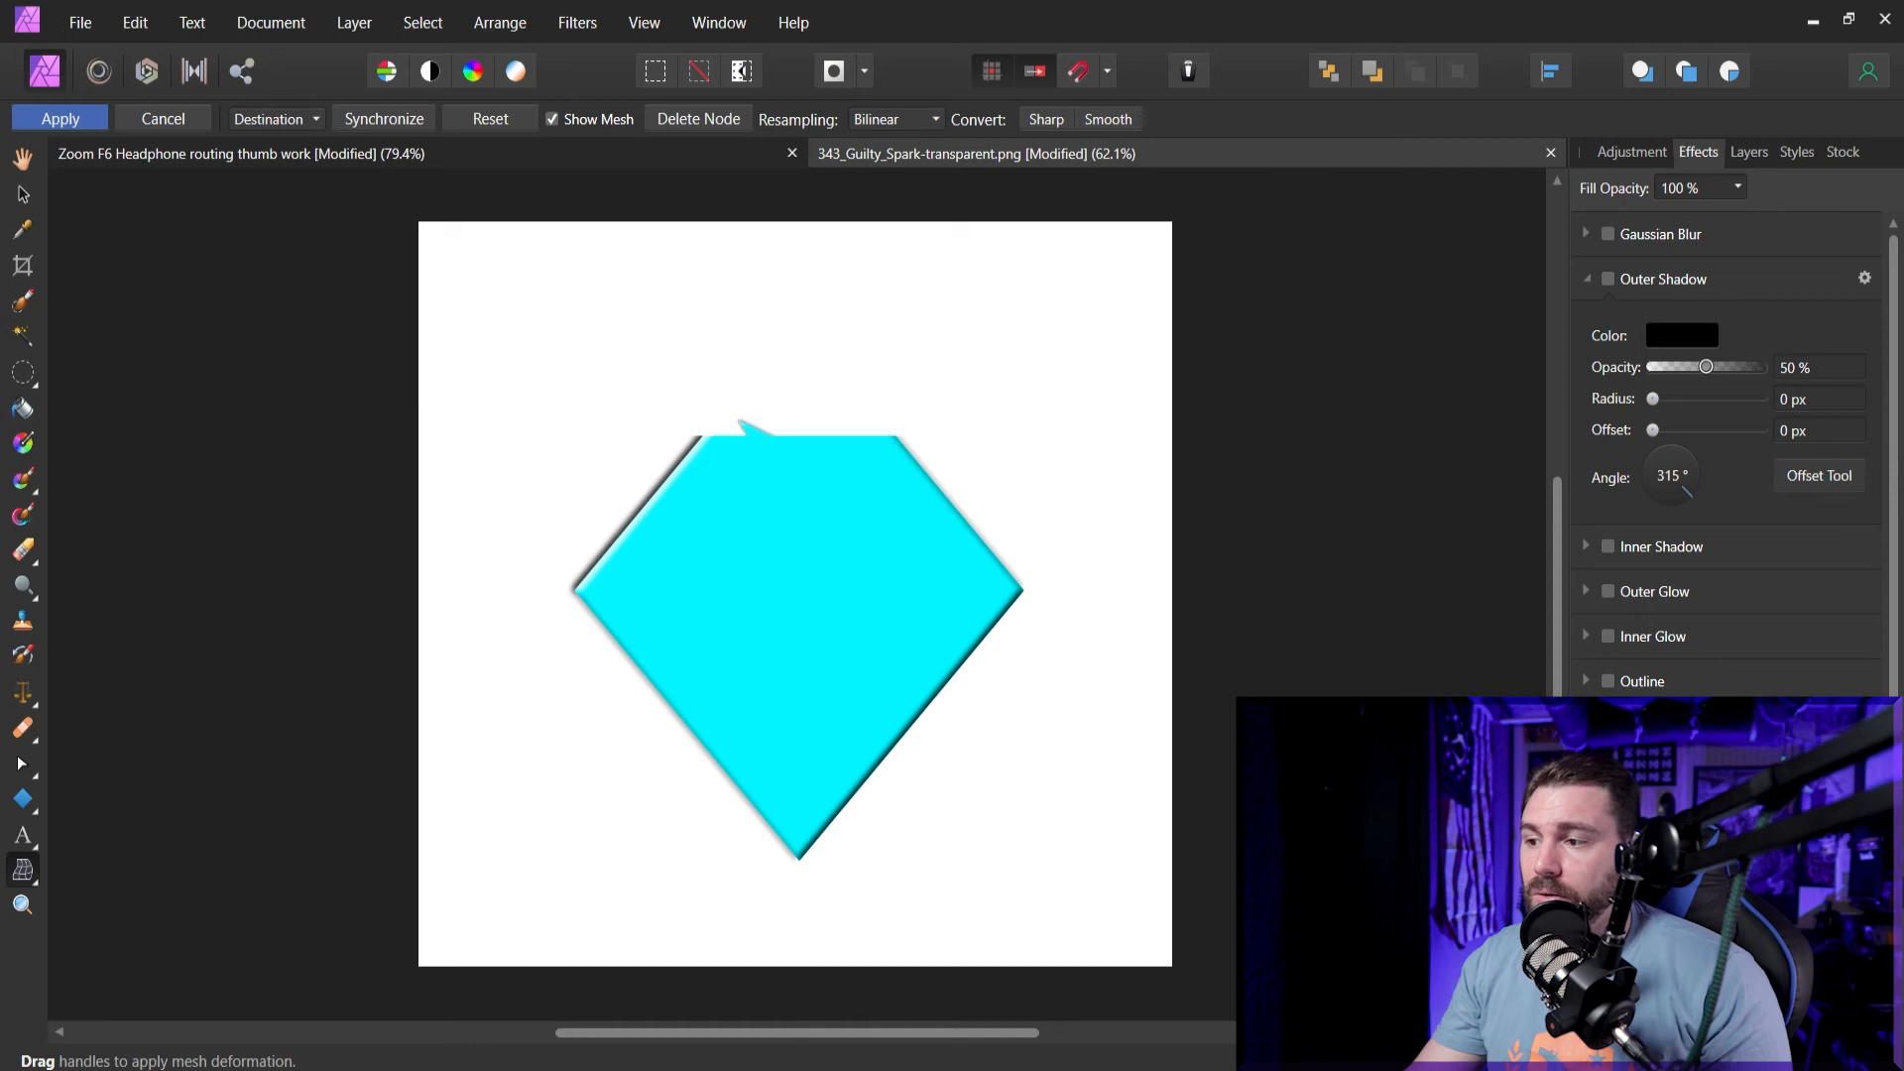
click(16, 201)
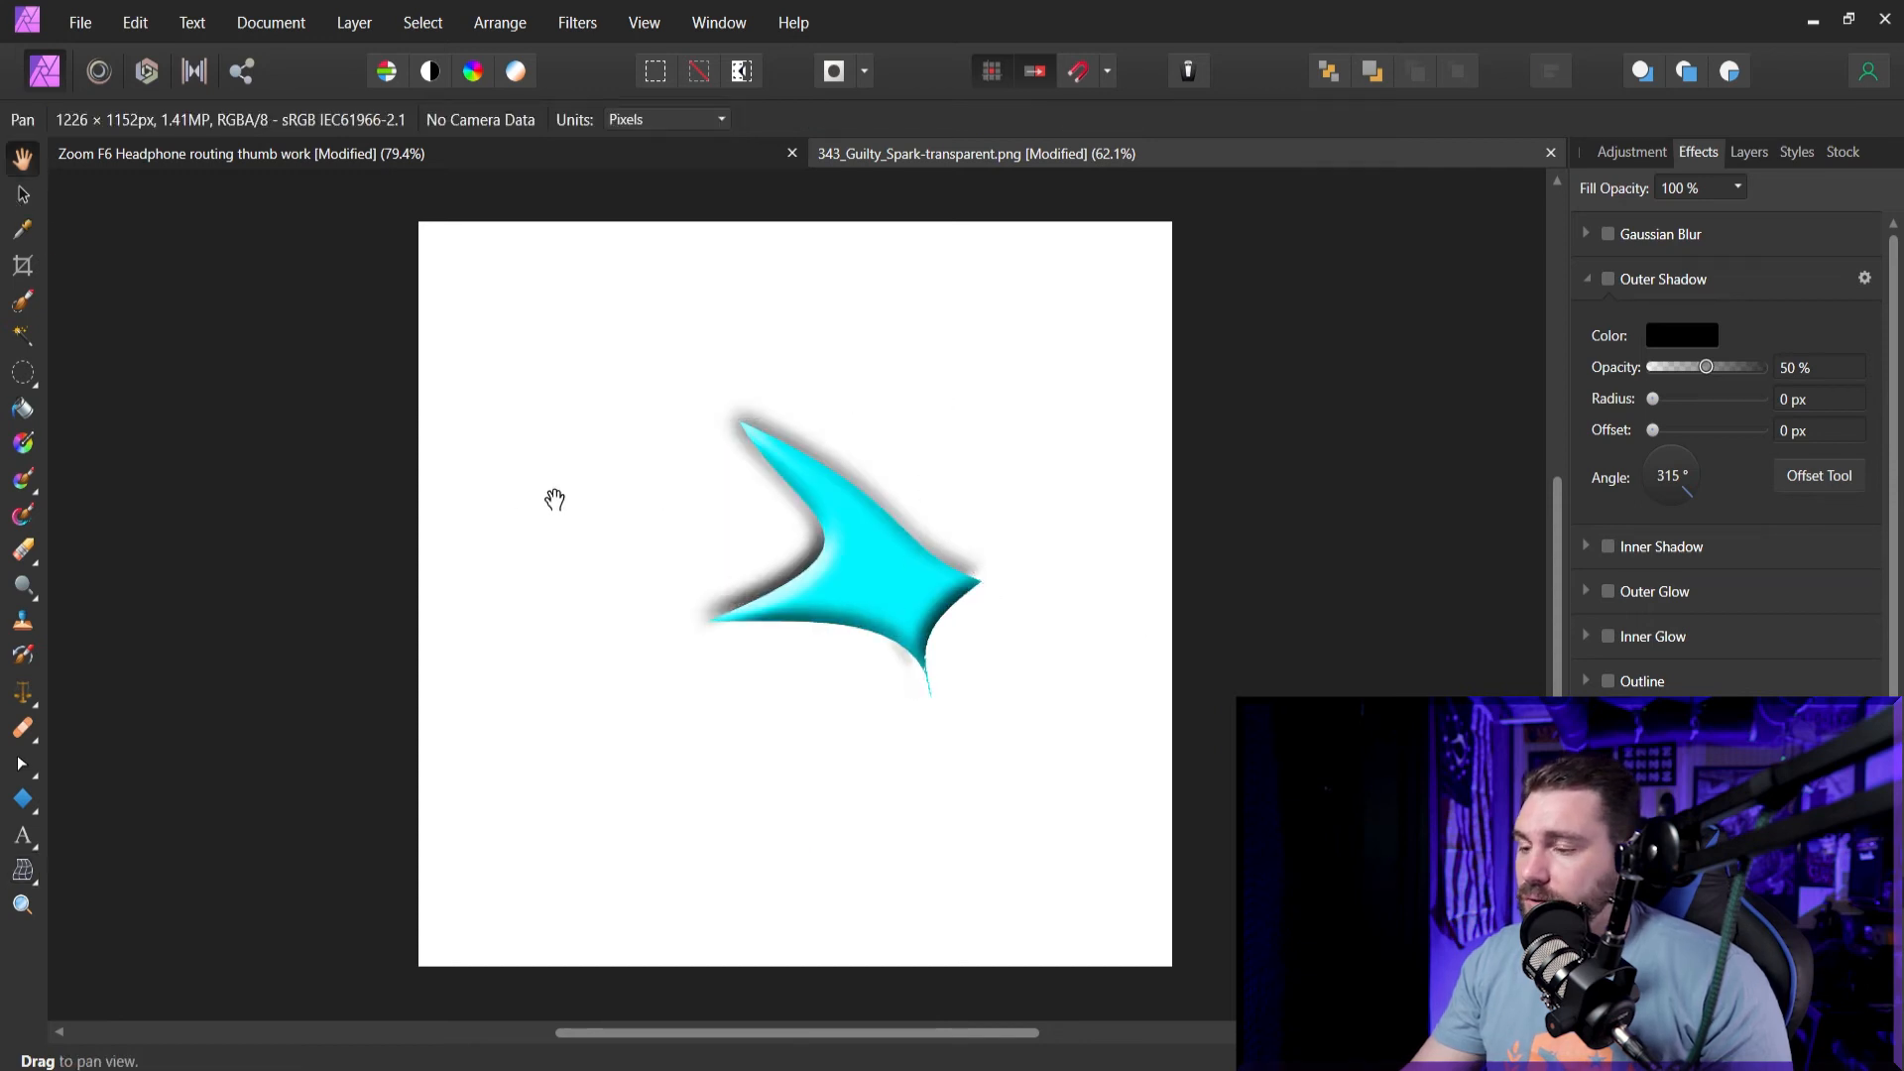
Select the white background layer and fill it with solid black.
key(v)
click(544, 447)
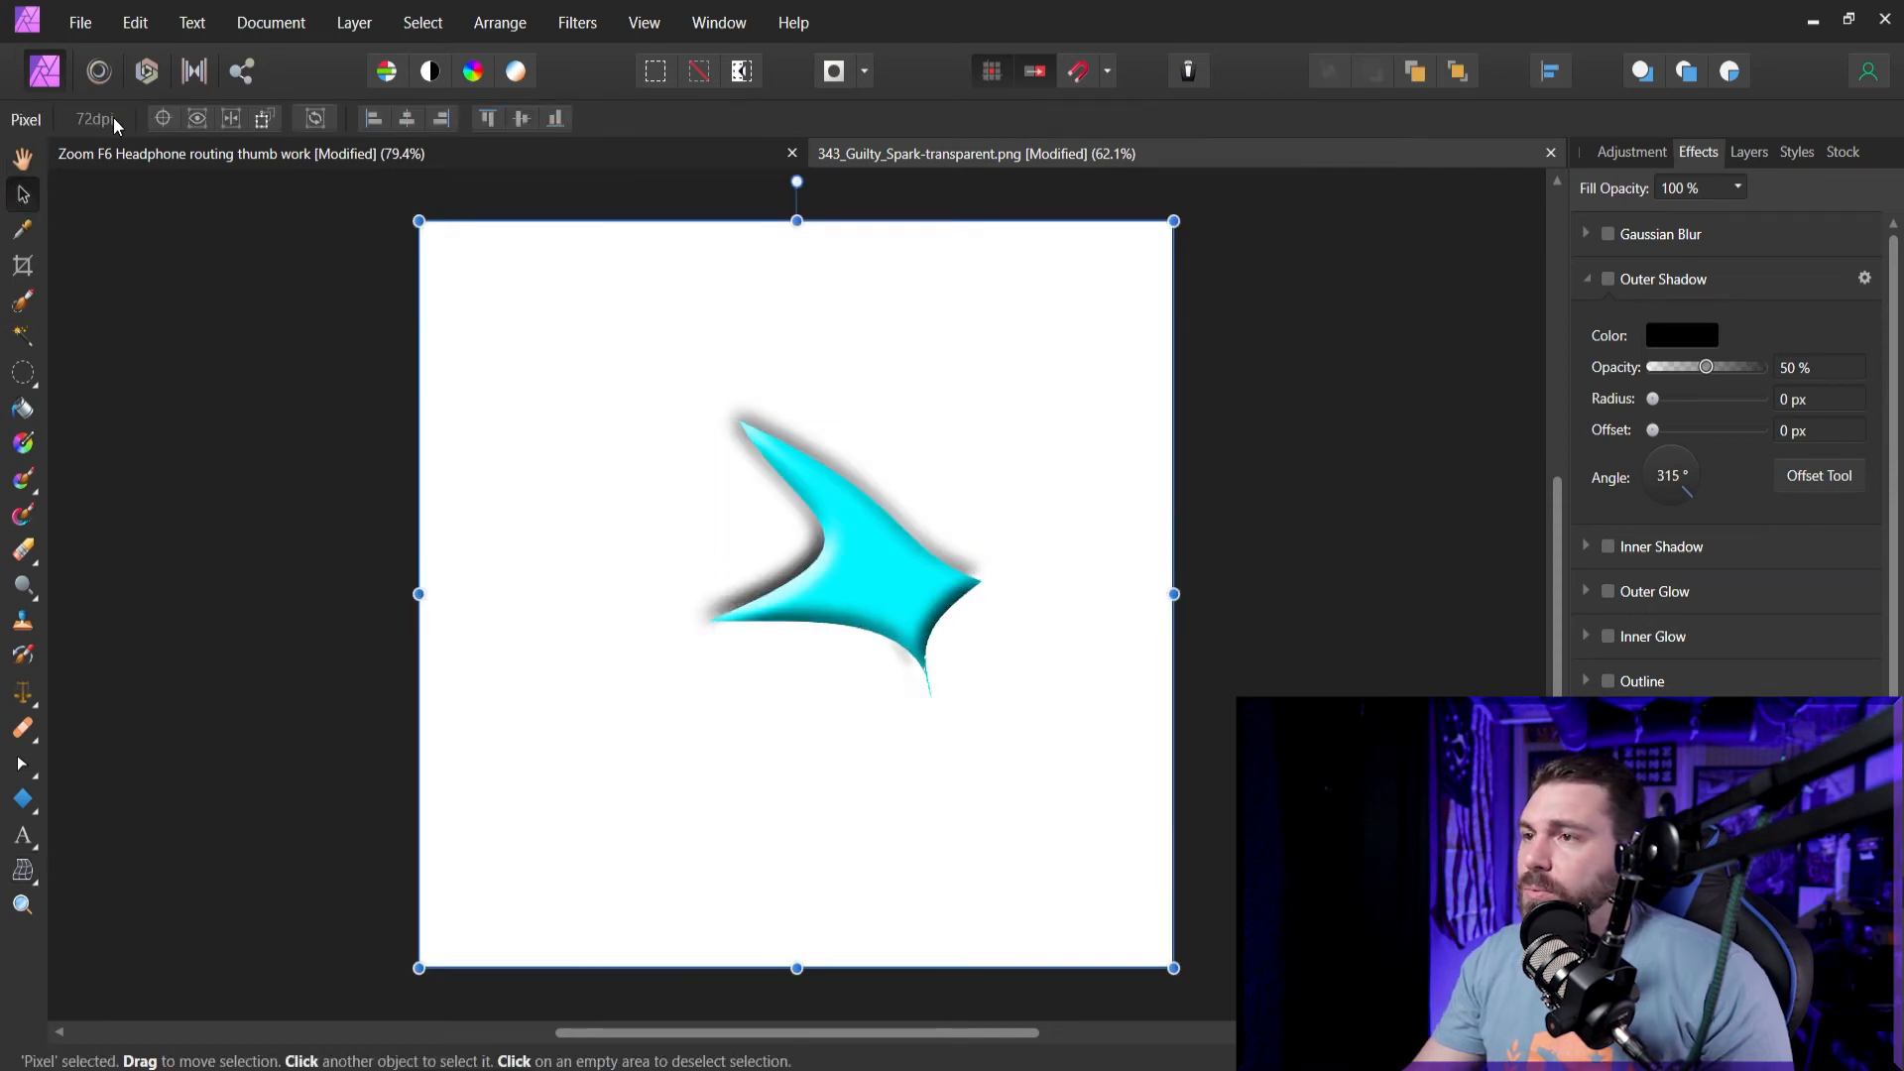
click(83, 22)
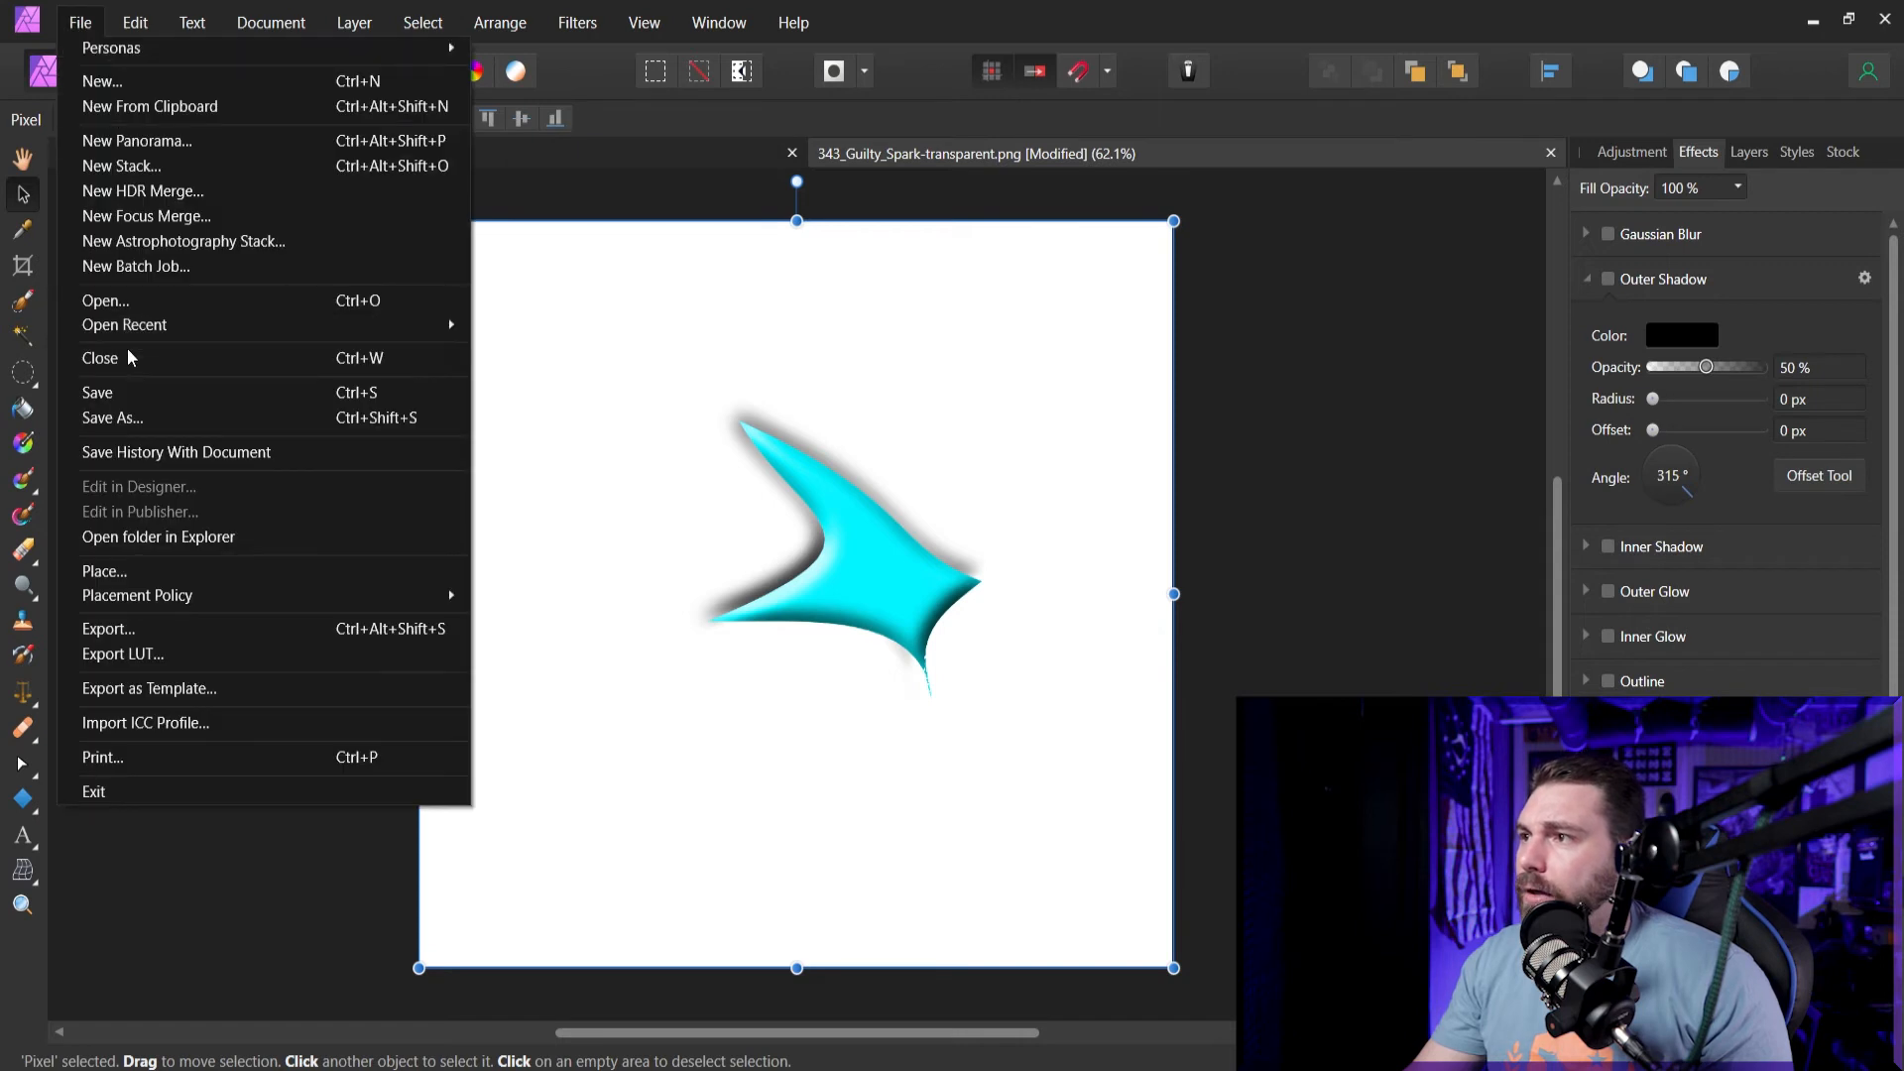
key(Escape)
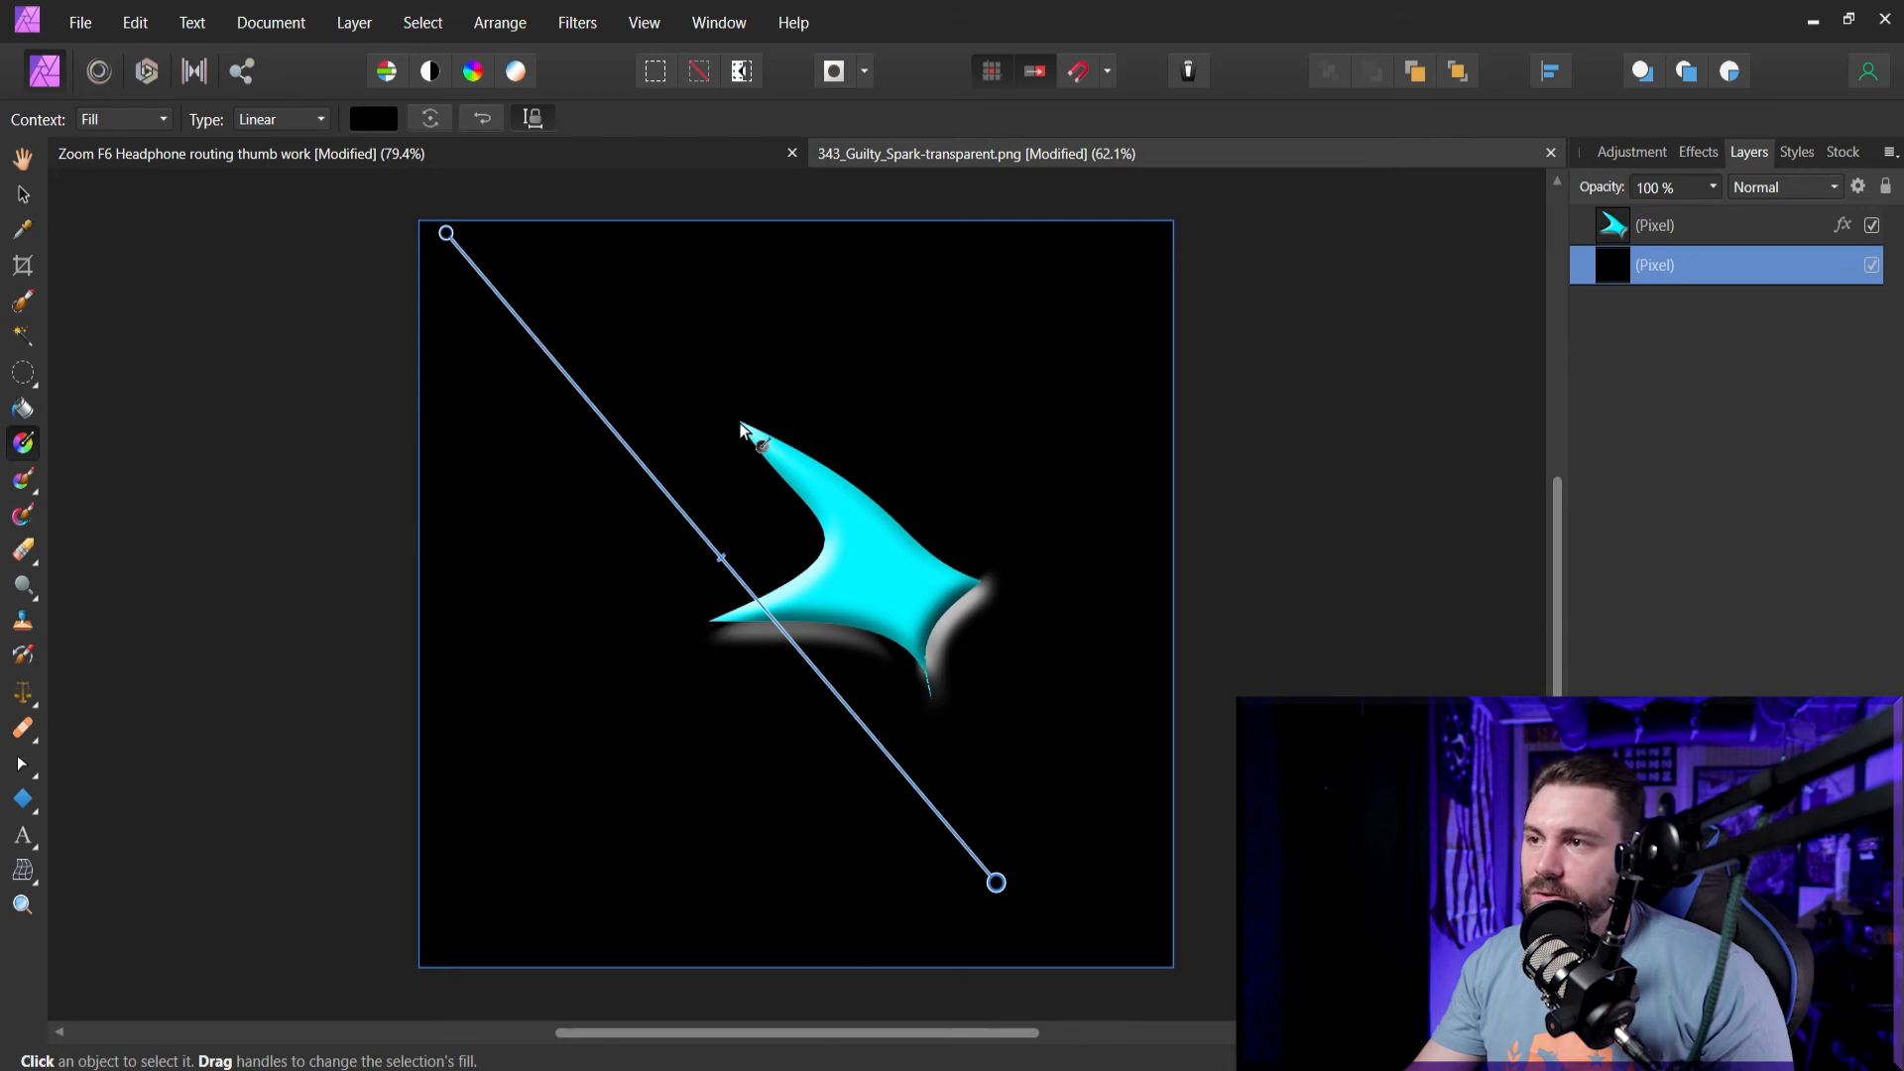
Select the beveled cyan shape and move it slightly down and to the left on the canvas.
click(24, 194)
click(929, 606)
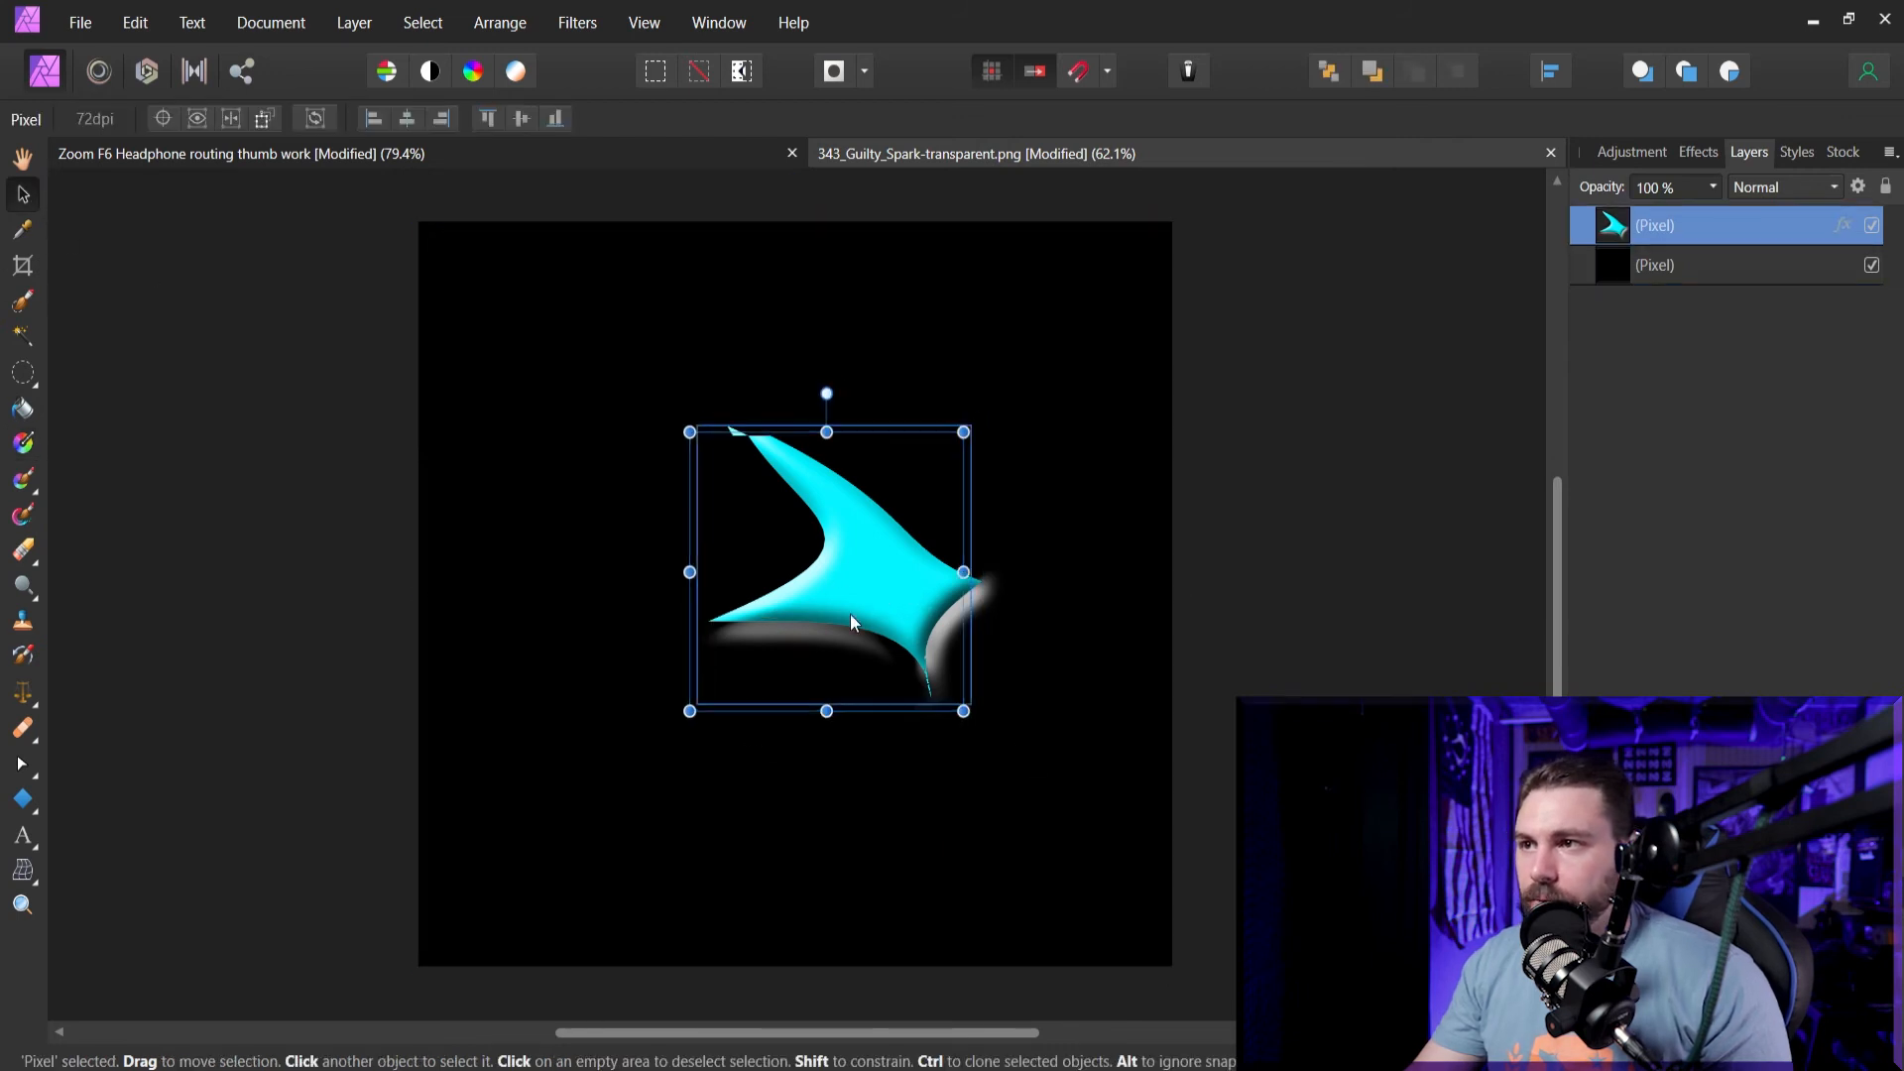
drag(856, 609, 813, 645)
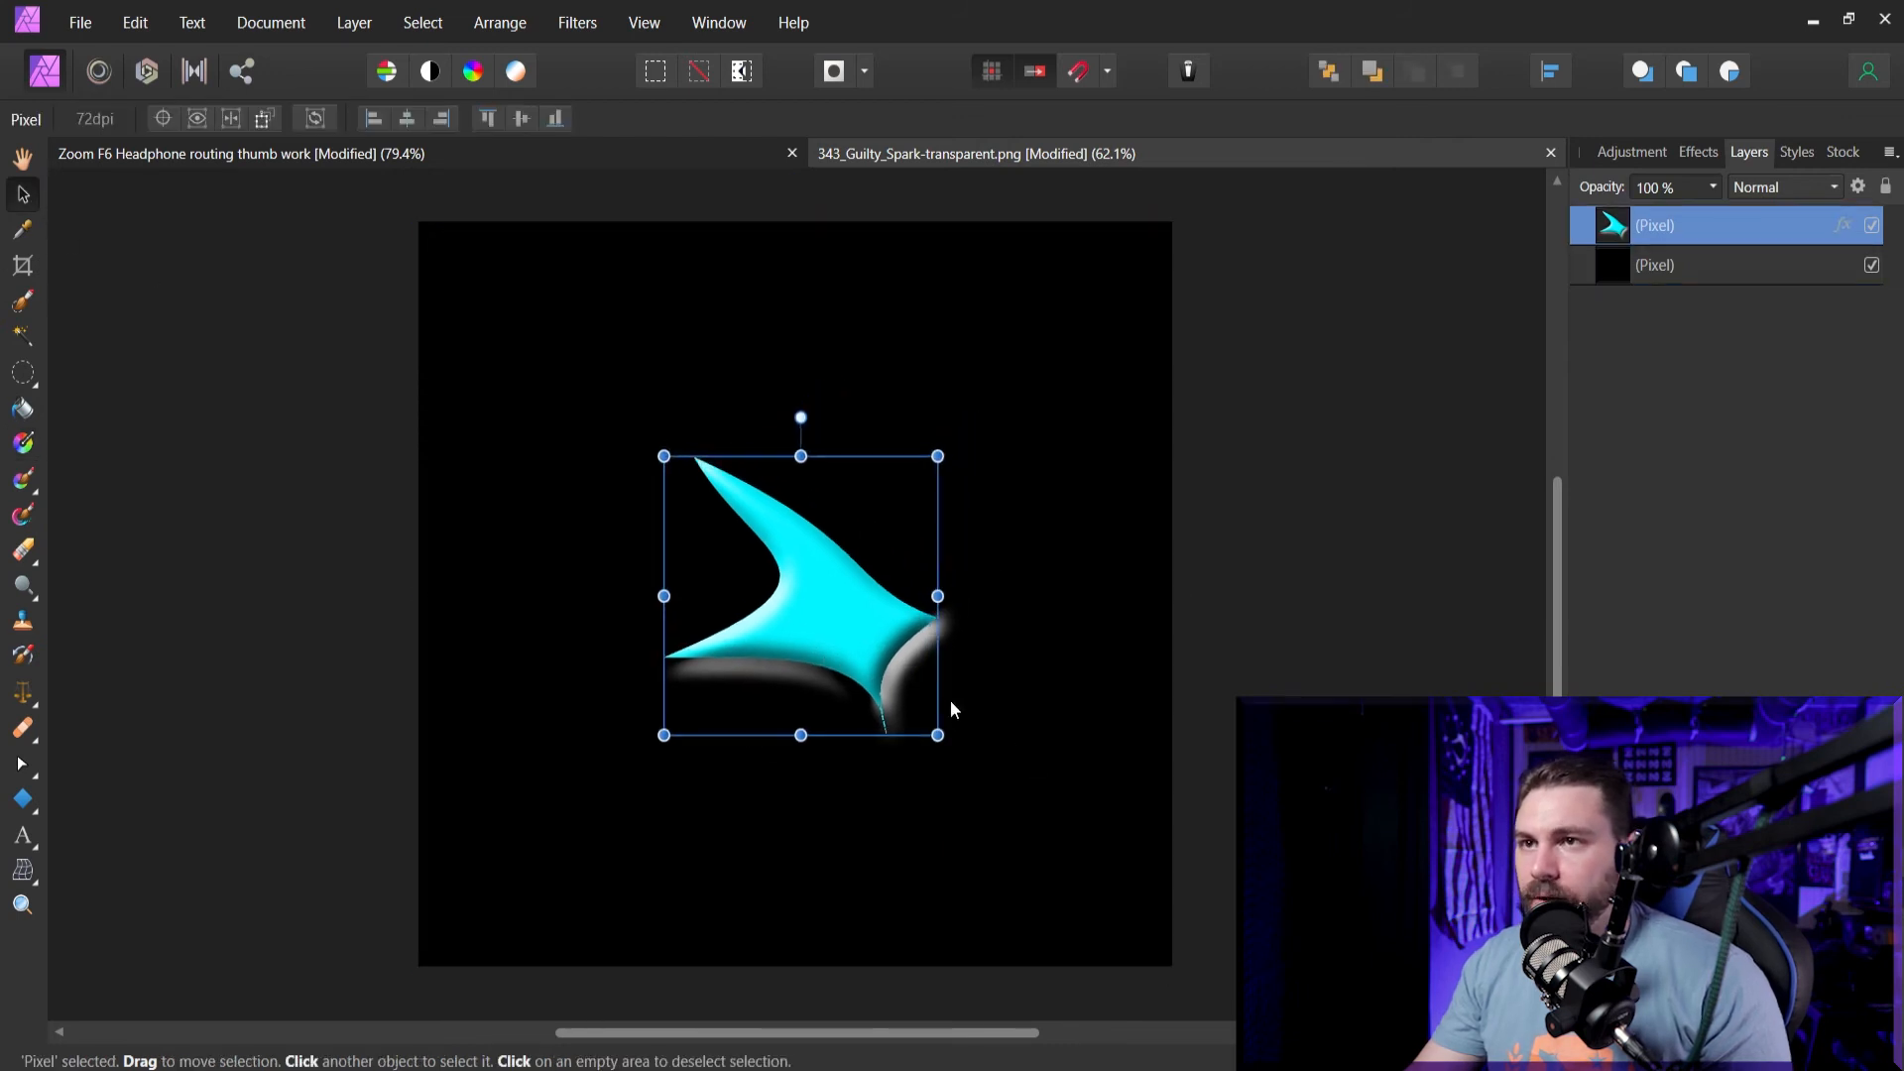
Adjust the cyan shape's Bevel/Emboss settings and enable the 3D layer effect on it.
click(1697, 151)
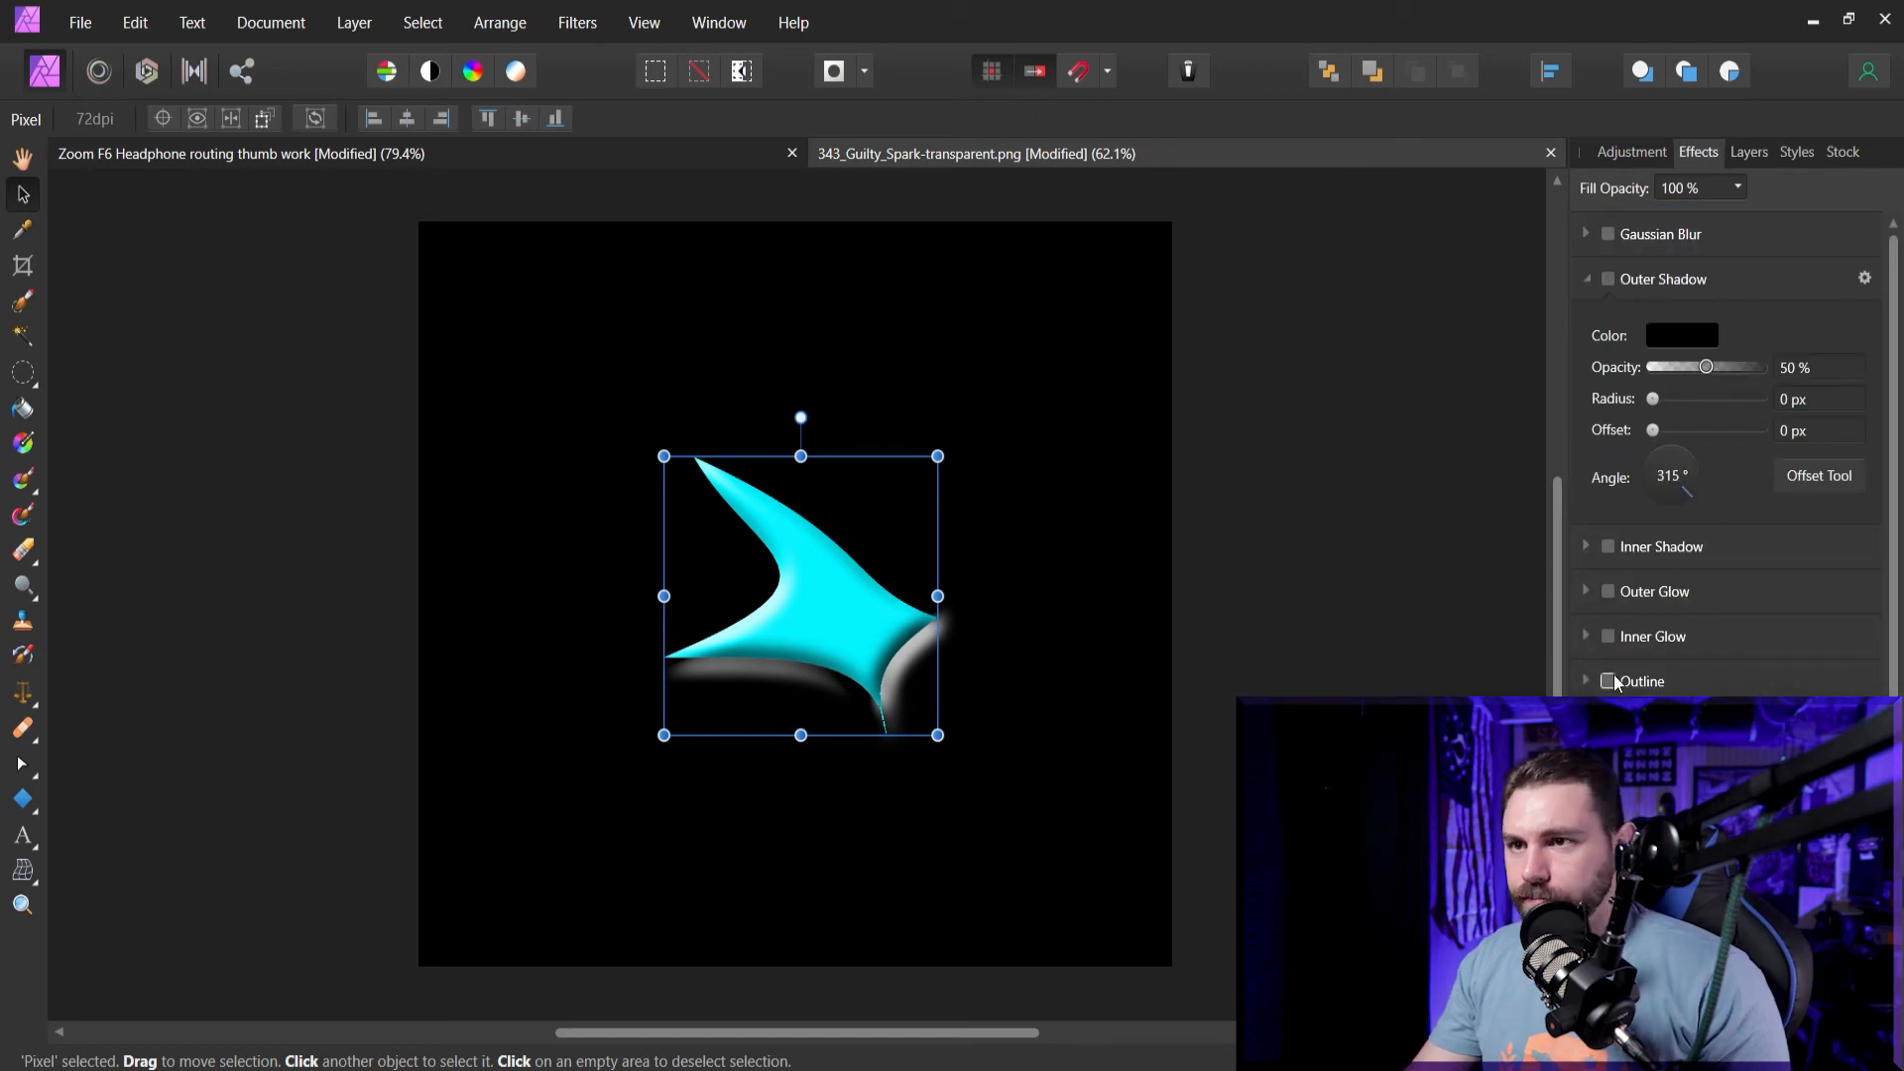
scroll(1726, 447, down, 2)
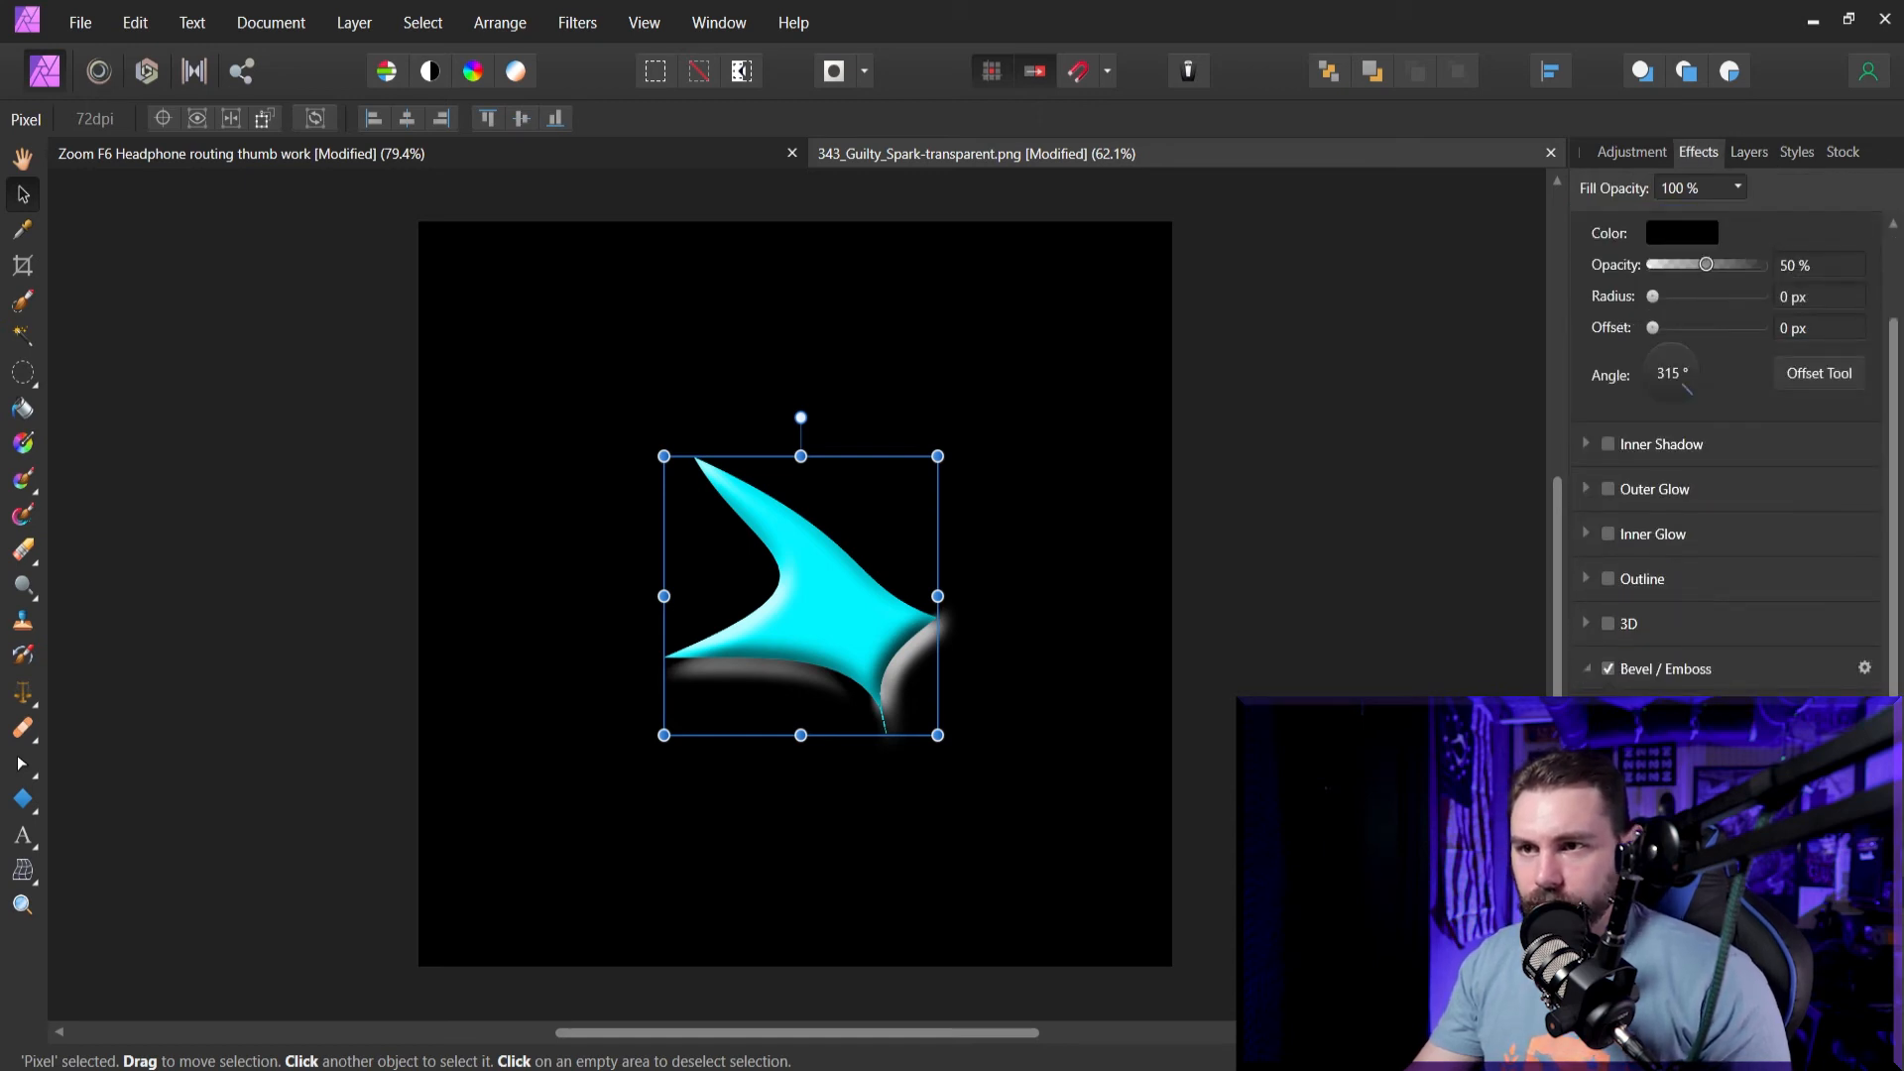
drag(1737, 893, 1680, 892)
mouse_move(1691, 776)
mouse_down()
mouse_move(1665, 776)
mouse_move(1659, 712)
mouse_move(1679, 711)
mouse_up()
click(1608, 624)
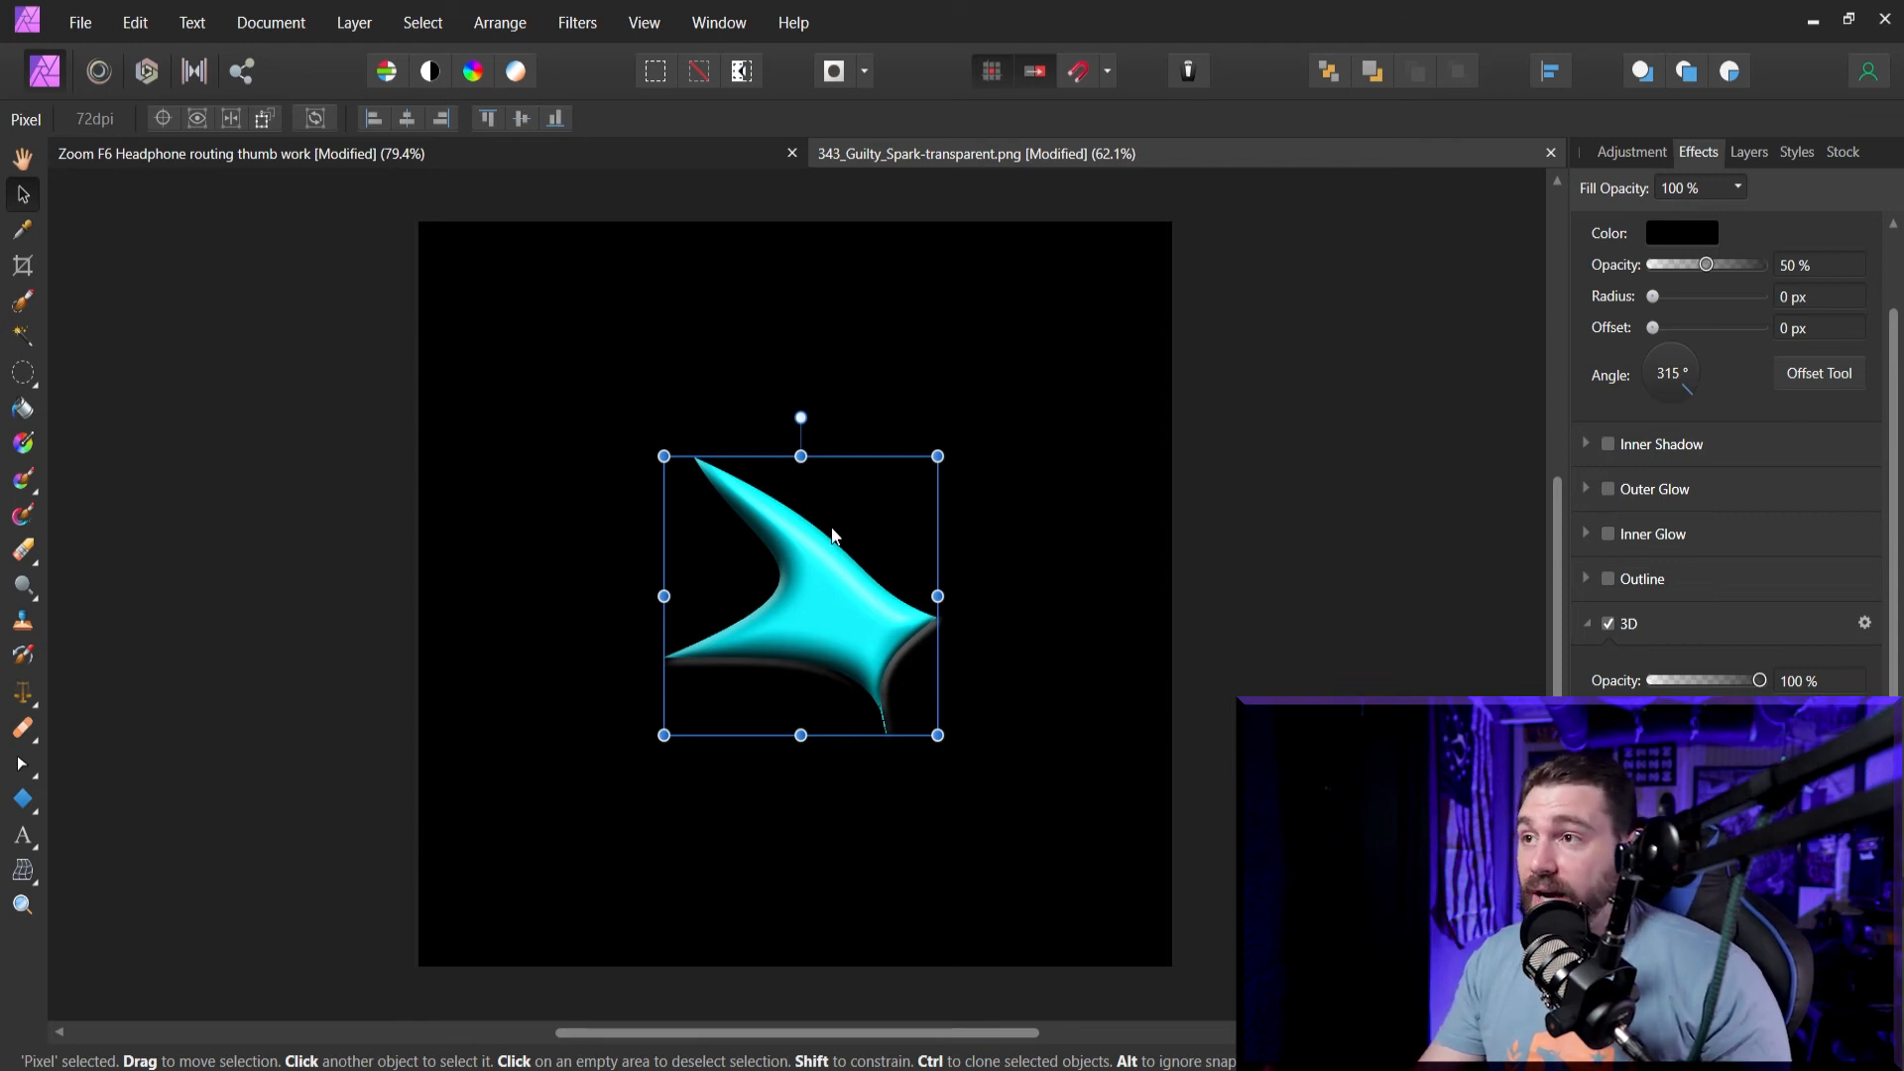
Switch back to the Zoom F6 Headphone routing thumbnail document.
click(460, 153)
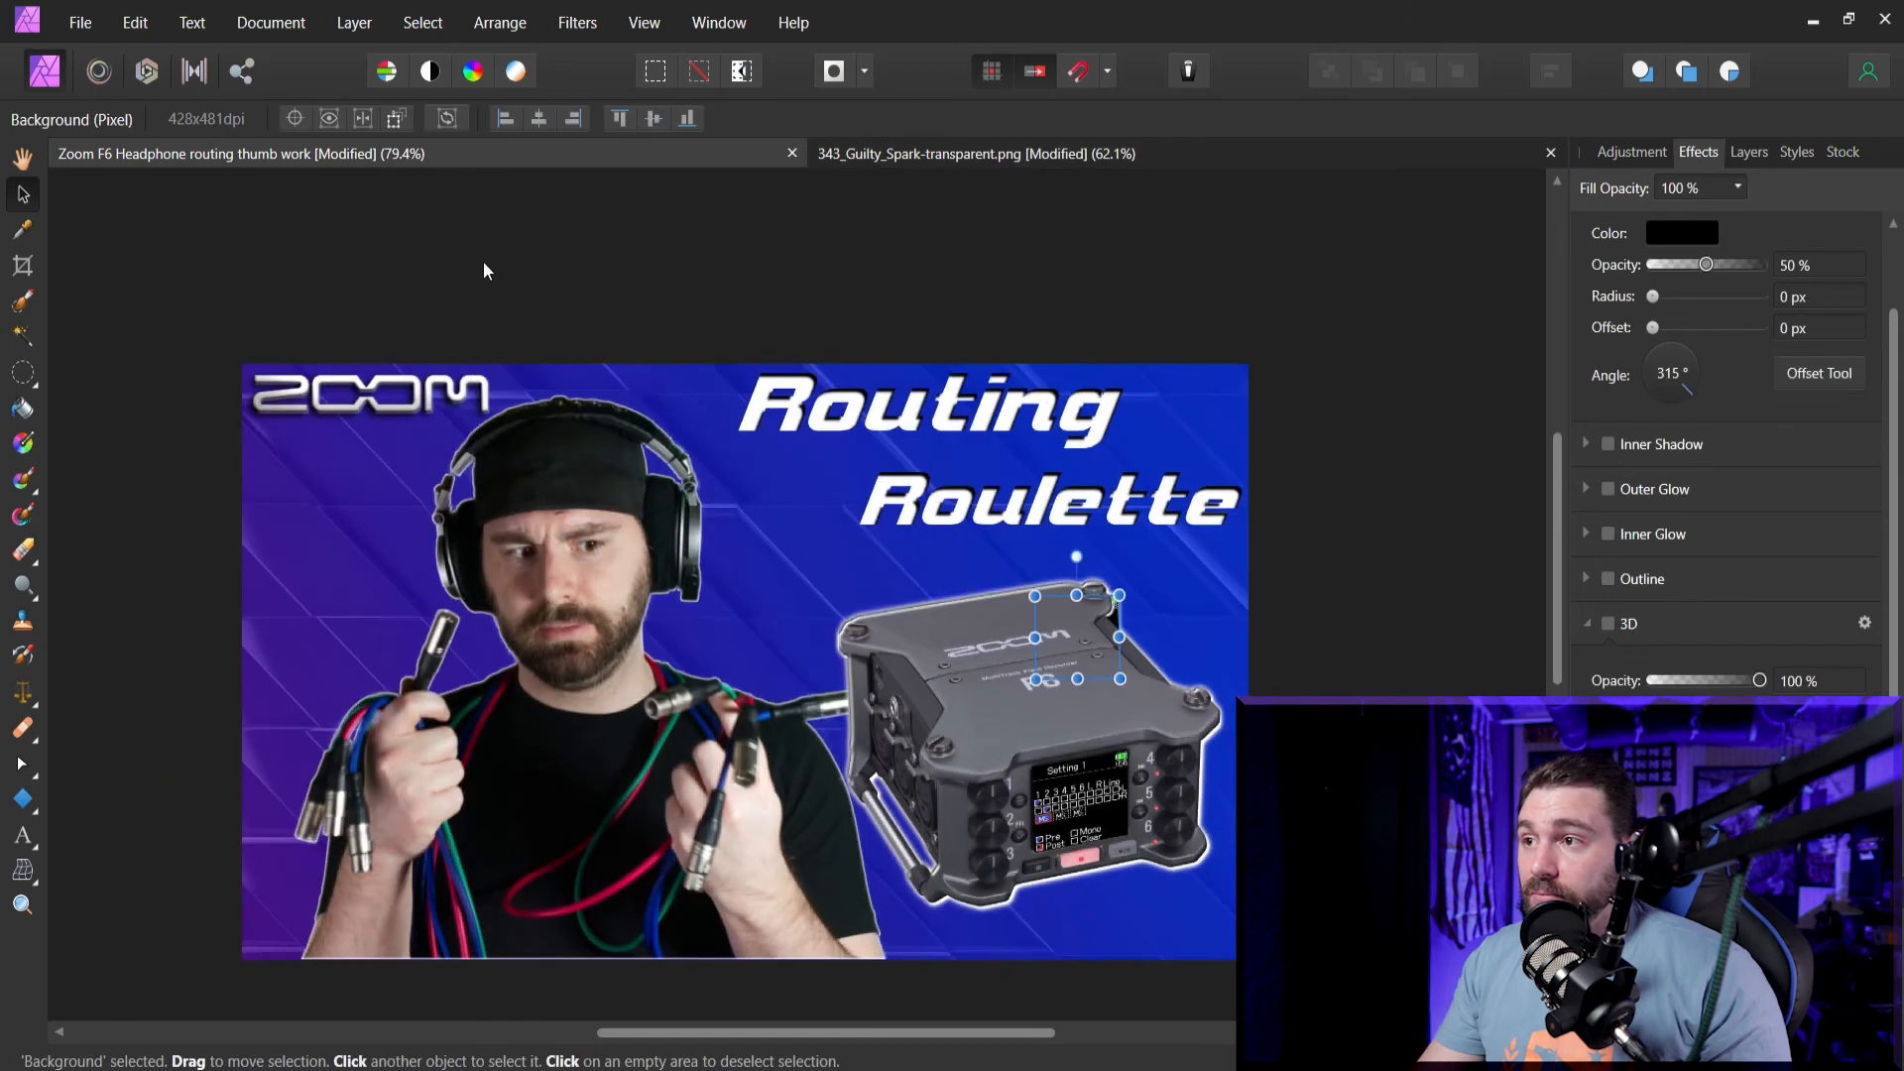